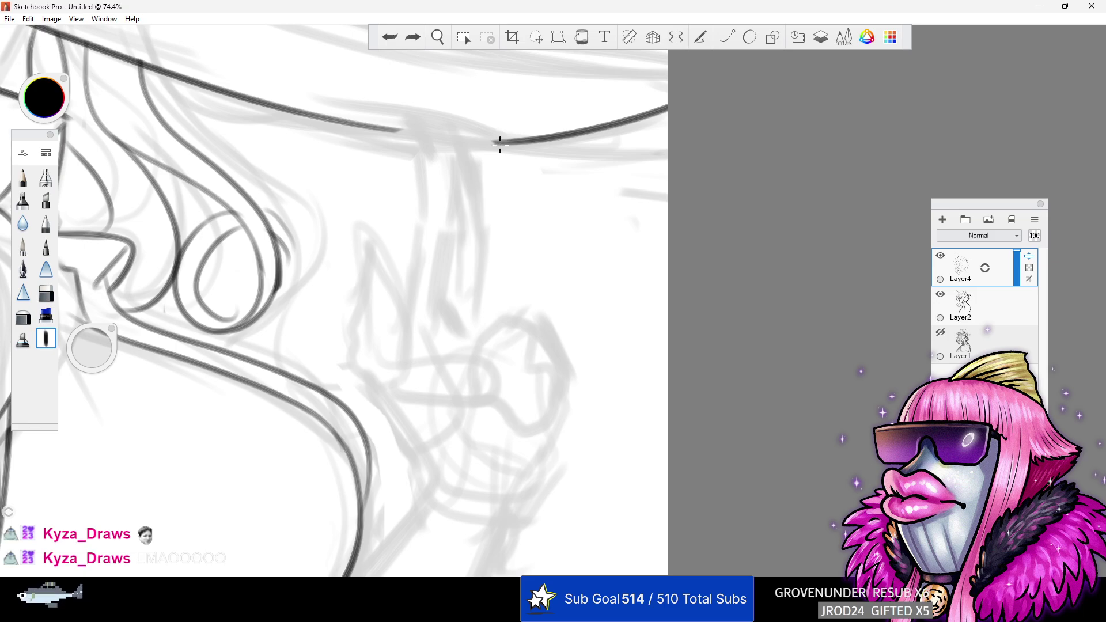
# - Ink the thumb's pointed tip and inner edge over the grey sketch of the raised hand
pyautogui.moveTo(367, 297)
pyautogui.mouseDown()
pyautogui.moveTo(394, 272)
pyautogui.moveTo(404, 337)
pyautogui.mouseUp()
pyautogui.click(390, 37)
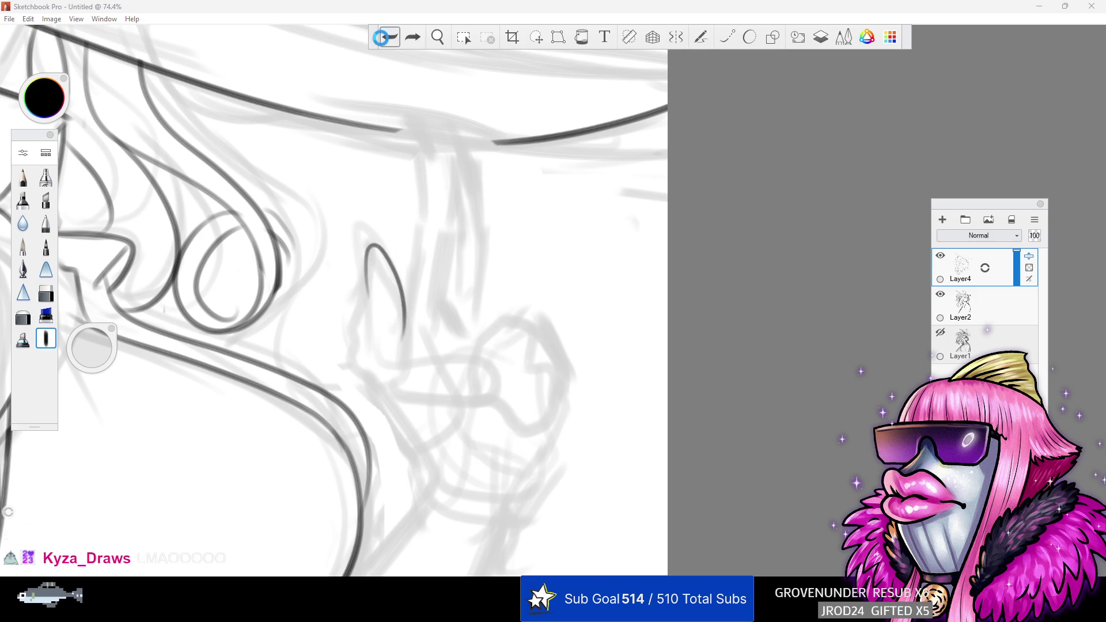
pyautogui.moveTo(369, 253)
pyautogui.mouseDown()
pyautogui.moveTo(373, 308)
pyautogui.moveTo(405, 315)
pyautogui.moveTo(406, 343)
pyautogui.mouseUp()
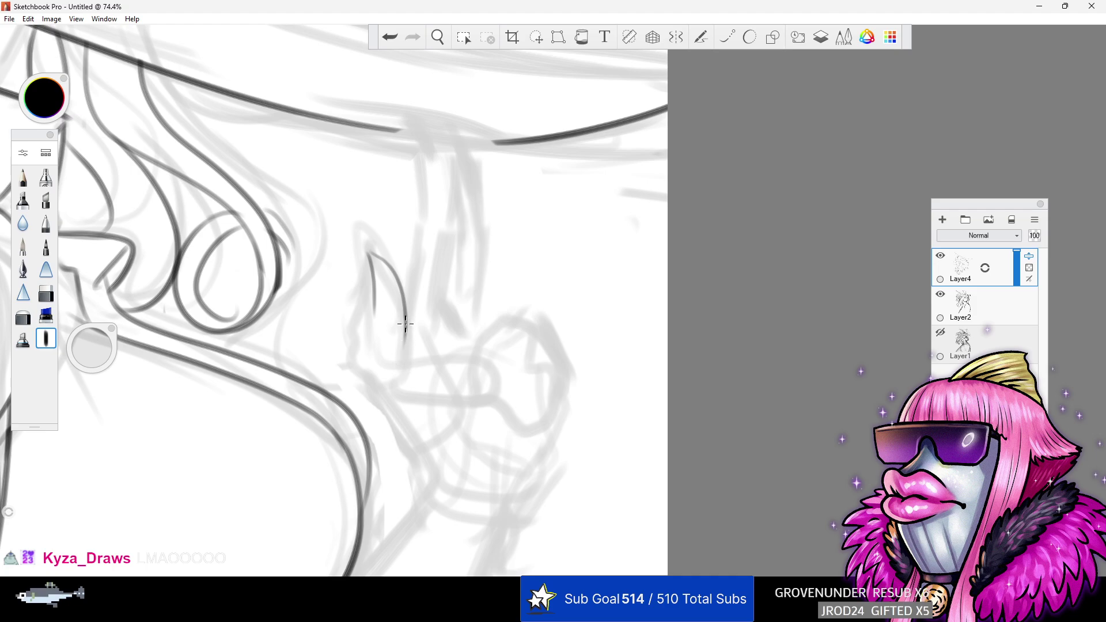
pyautogui.moveTo(368, 250); pyautogui.dragTo(381, 299)
# - Ink the outer edge of the thumb from its tip down the side of the palm to the wrist
pyautogui.moveTo(373, 304)
pyautogui.mouseDown()
pyautogui.moveTo(371, 355)
pyautogui.moveTo(407, 428)
pyautogui.mouseUp()
pyautogui.click(393, 36)
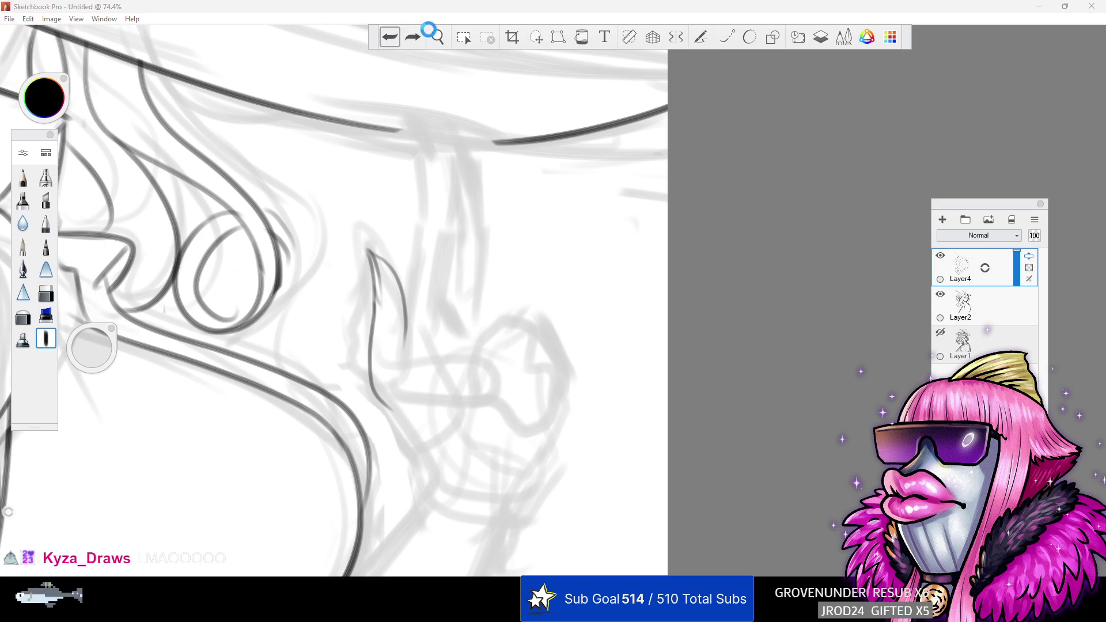
pyautogui.moveTo(377, 292)
pyautogui.mouseDown()
pyautogui.moveTo(365, 383)
pyautogui.moveTo(397, 414)
pyautogui.mouseUp()
pyautogui.click(390, 36)
pyautogui.click(389, 37)
pyautogui.moveTo(373, 294)
pyautogui.mouseDown()
pyautogui.moveTo(364, 388)
pyautogui.moveTo(432, 489)
pyautogui.moveTo(416, 452)
pyautogui.moveTo(427, 496)
pyautogui.mouseUp()
# - Ink the curved palm crease, a short mark near the wrist and the inner base of the thumb
pyautogui.moveTo(467, 454); pyautogui.dragTo(456, 470)
pyautogui.moveTo(454, 364); pyautogui.dragTo(477, 433)
pyautogui.moveTo(405, 333); pyautogui.dragTo(419, 394)
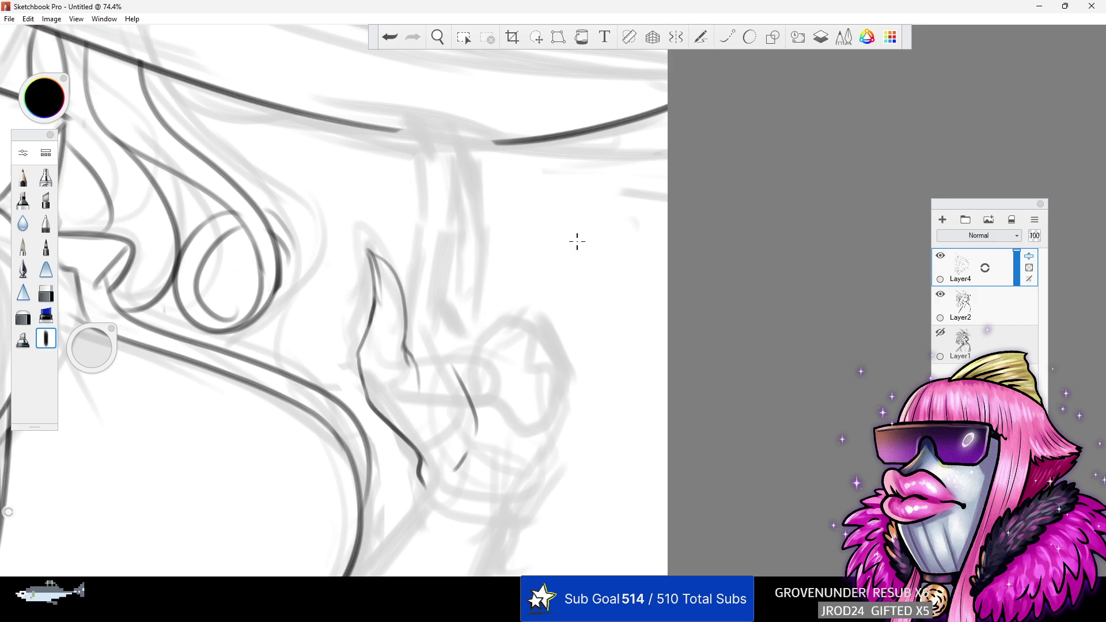
# - Ink the side edges of the two raised fingers and the outlines of the two curled fingers
pyautogui.moveTo(406, 291)
pyautogui.mouseDown()
pyautogui.moveTo(407, 104)
pyautogui.moveTo(447, 136)
pyautogui.moveTo(407, 113)
pyautogui.moveTo(482, 308)
pyautogui.mouseUp()
pyautogui.click(392, 40)
pyautogui.click(391, 39)
pyautogui.moveTo(449, 139)
pyautogui.mouseDown()
pyautogui.moveTo(445, 302)
pyautogui.moveTo(465, 350)
pyautogui.mouseUp()
pyautogui.moveTo(489, 278); pyautogui.dragTo(523, 303)
pyautogui.moveTo(464, 355)
pyautogui.mouseDown()
pyautogui.moveTo(483, 383)
pyautogui.moveTo(522, 299)
pyautogui.moveTo(554, 321)
pyautogui.mouseUp()
pyautogui.moveTo(499, 369)
pyautogui.mouseDown()
pyautogui.moveTo(512, 391)
pyautogui.moveTo(522, 387)
pyautogui.moveTo(552, 322)
pyautogui.moveTo(548, 444)
pyautogui.moveTo(537, 445)
pyautogui.moveTo(545, 416)
pyautogui.moveTo(518, 494)
pyautogui.mouseUp()
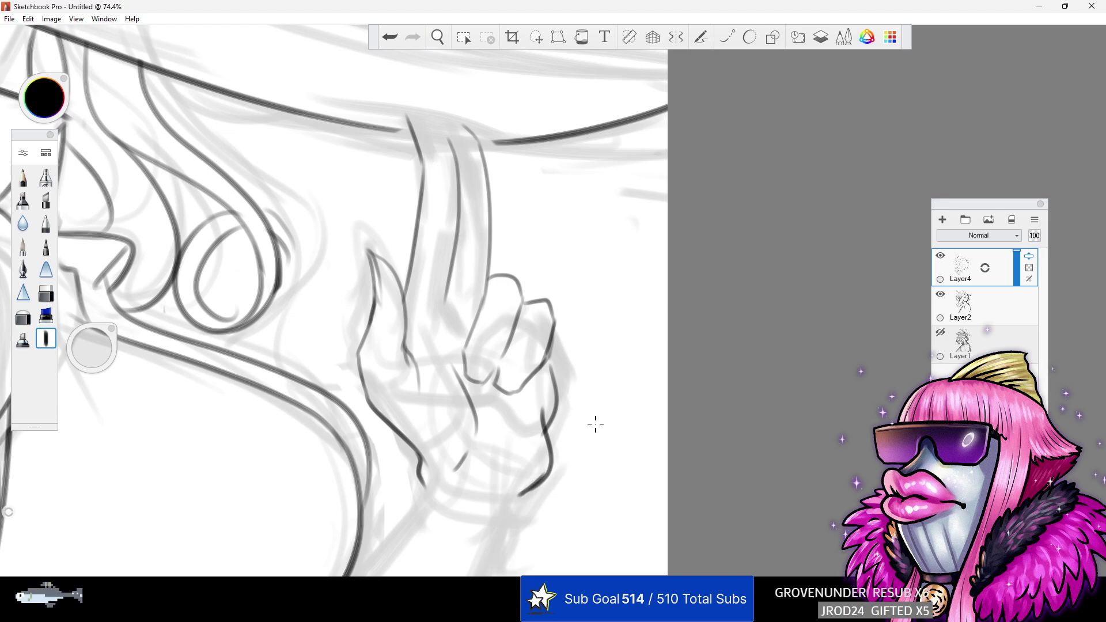
pyautogui.click(389, 37)
pyautogui.click(389, 37)
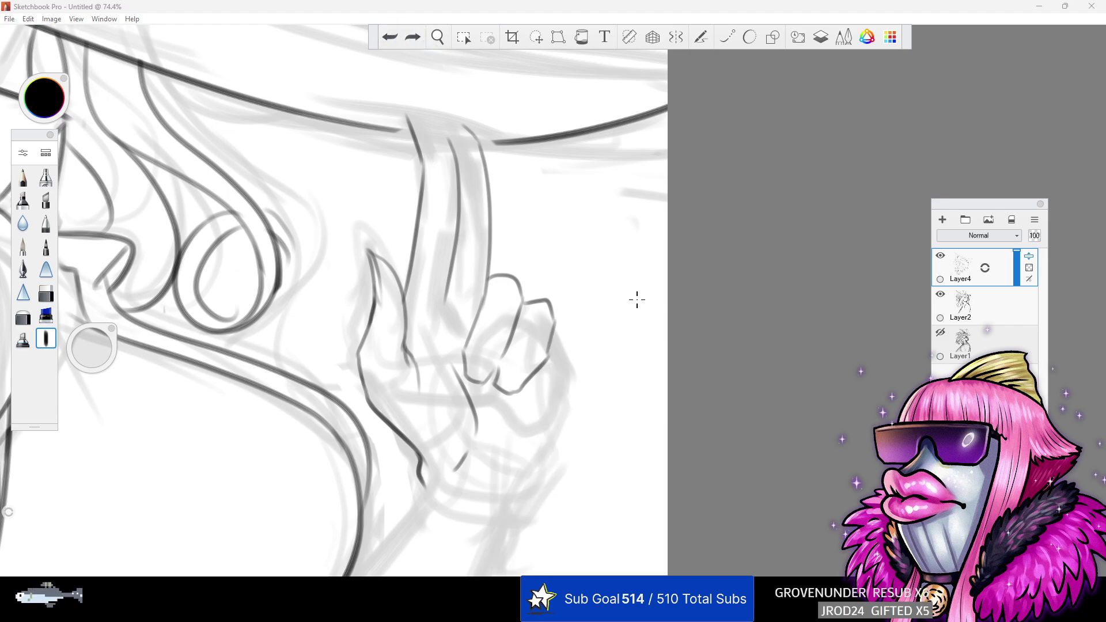
# - Ink fingernails on the two curled fingers and round off the tip of the raised index finger
pyautogui.click(554, 334)
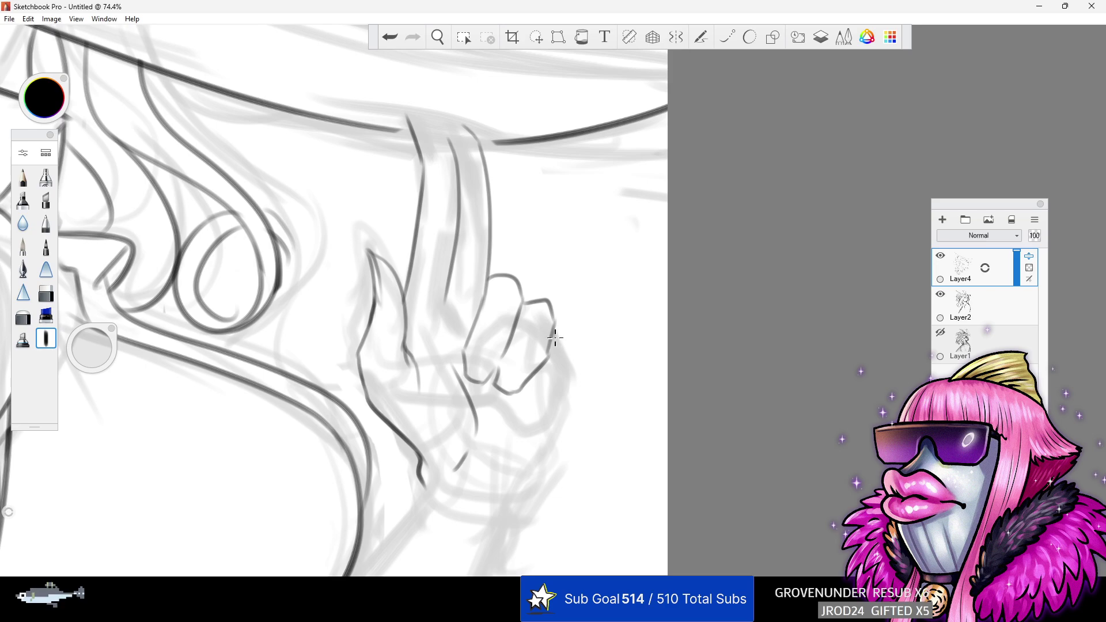
pyautogui.moveTo(470, 375)
pyautogui.mouseDown()
pyautogui.moveTo(474, 354)
pyautogui.moveTo(483, 382)
pyautogui.moveTo(562, 370)
pyautogui.mouseUp()
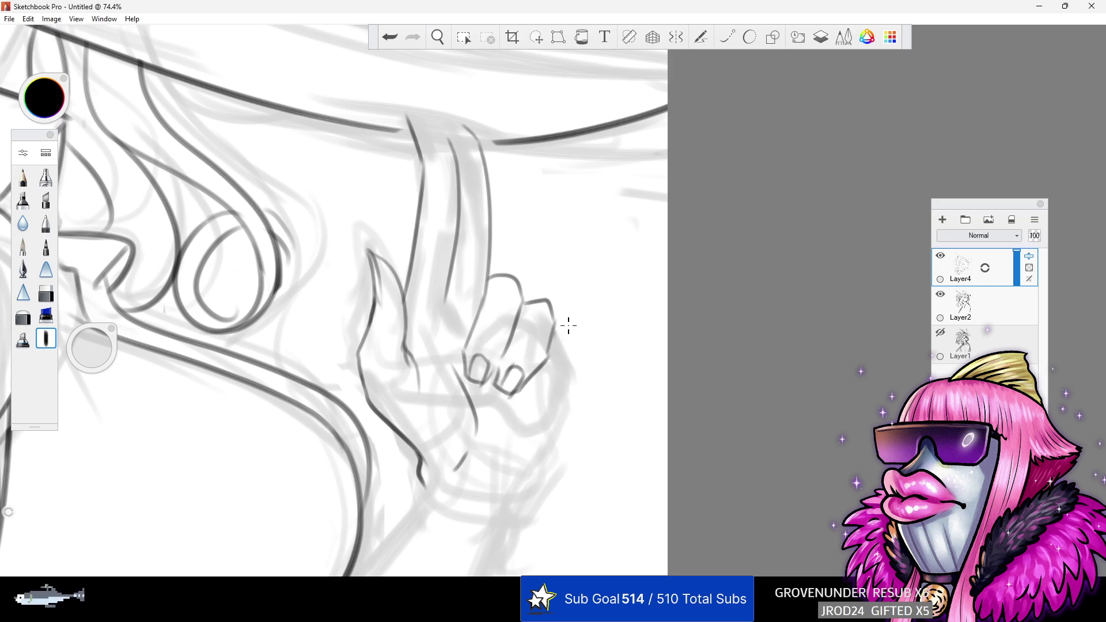
pyautogui.moveTo(448, 140); pyautogui.dragTo(406, 117)
# - Ink the outer edge of the palm from the curled fingers down to the wrist
pyautogui.click(48, 291)
pyautogui.click(50, 332)
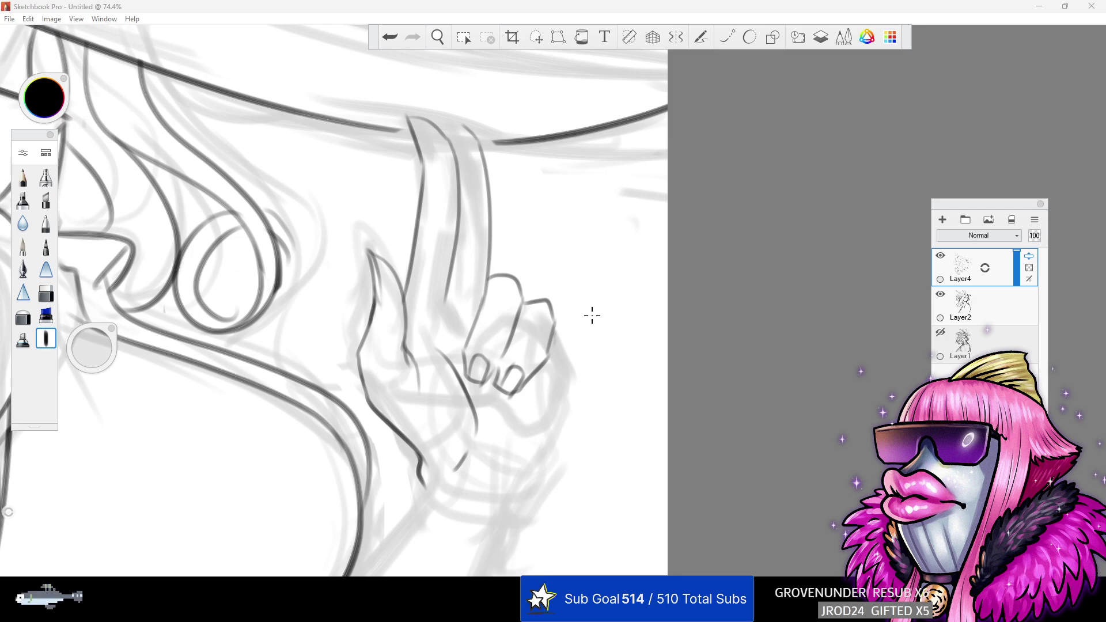
pyautogui.moveTo(555, 331)
pyautogui.mouseDown()
pyautogui.moveTo(548, 438)
pyautogui.moveTo(519, 494)
pyautogui.mouseUp()
# - Refine the lines at the base of the raised fingers and close the tip of the second raised finger
pyautogui.click(438, 37)
pyautogui.moveTo(507, 224); pyautogui.dragTo(597, 215)
pyautogui.moveTo(618, 258); pyautogui.dragTo(598, 295)
pyautogui.moveTo(529, 305); pyautogui.dragTo(638, 286)
pyautogui.click(46, 339)
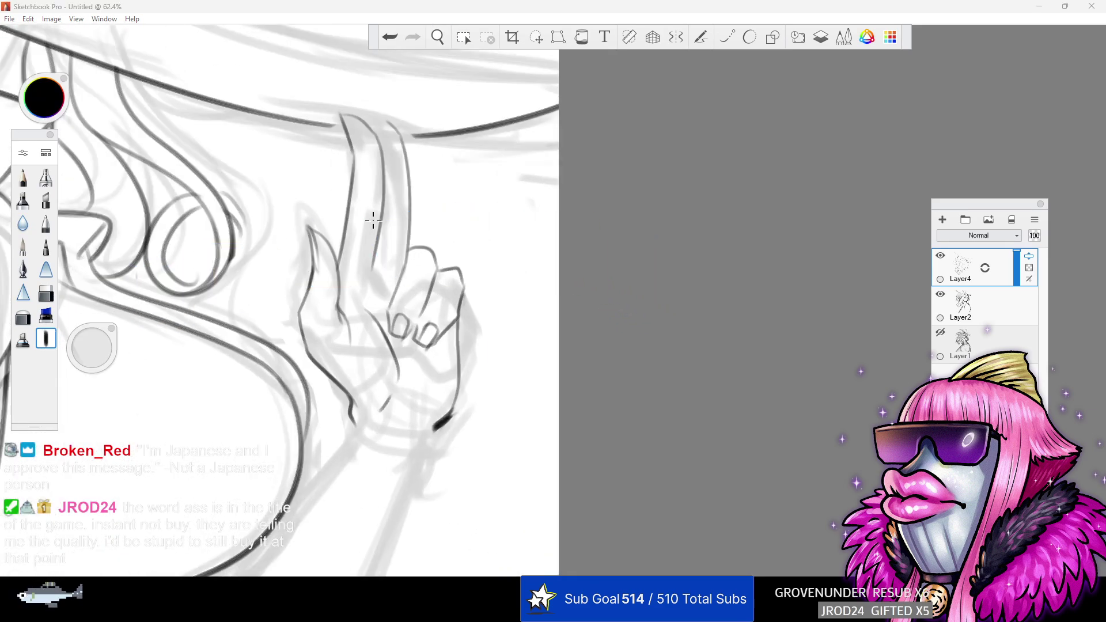
pyautogui.moveTo(347, 255); pyautogui.dragTo(336, 284)
pyautogui.moveTo(352, 225); pyautogui.dragTo(340, 259)
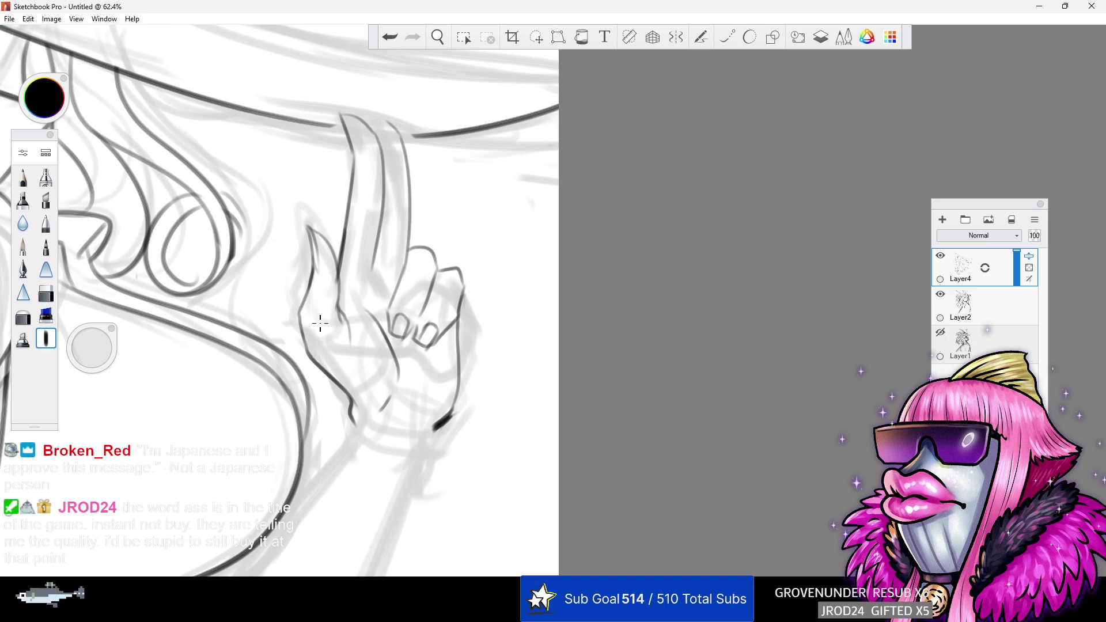
pyautogui.moveTo(374, 274)
pyautogui.mouseDown()
pyautogui.moveTo(349, 288)
pyautogui.moveTo(411, 263)
pyautogui.mouseUp()
pyautogui.moveTo(400, 130); pyautogui.dragTo(369, 113)
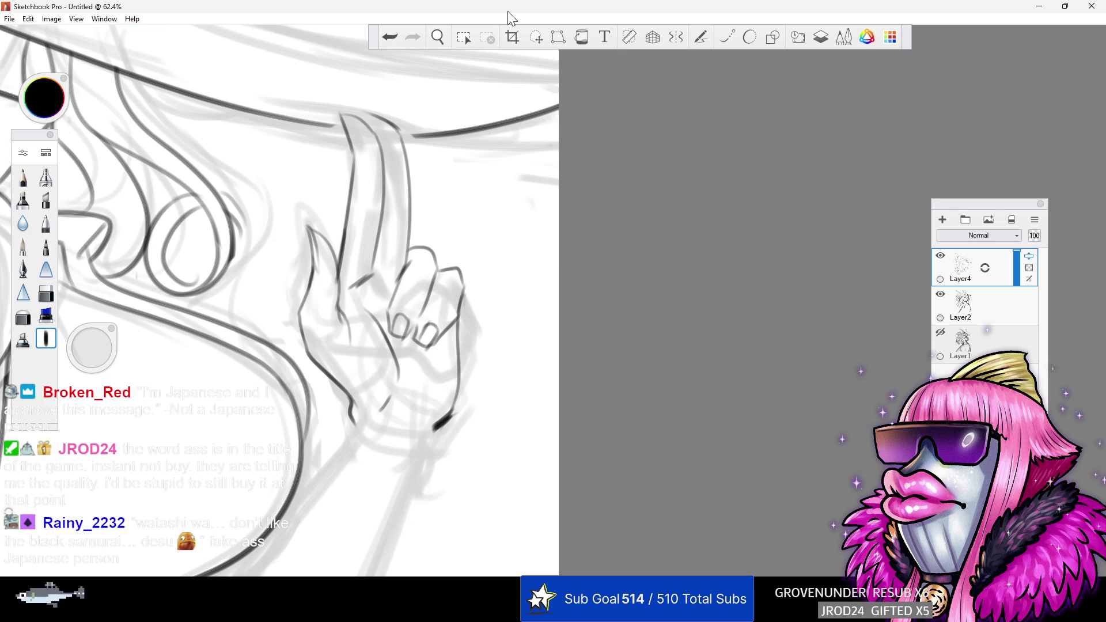
# - Erase the thick end of the palm's outer edge and the old crease line inside the palm
pyautogui.click(46, 292)
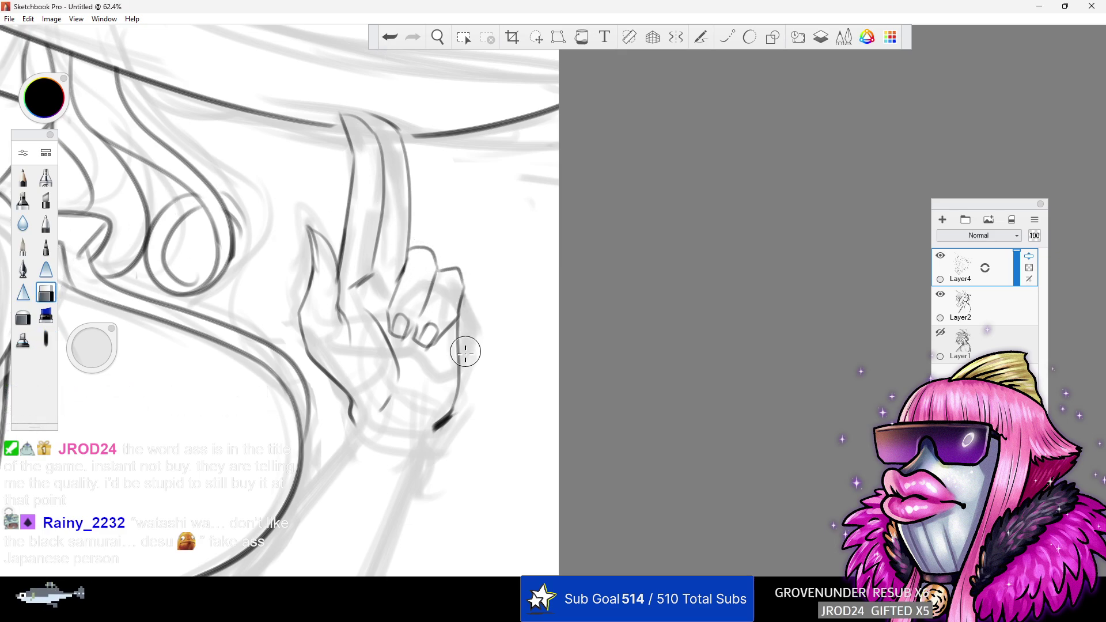
pyautogui.press('e')
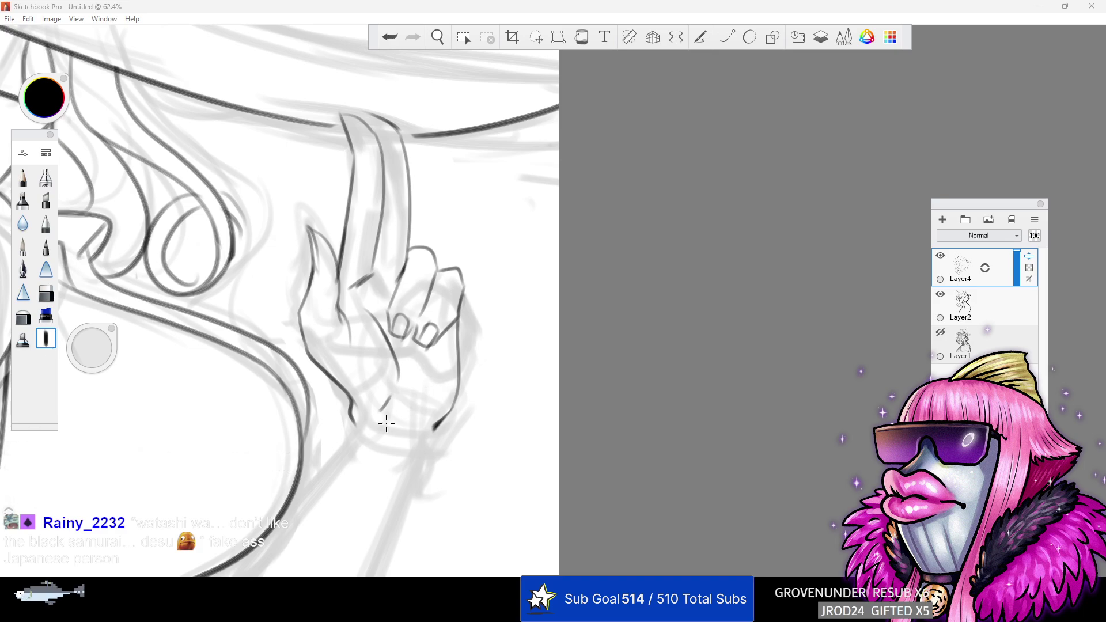
pyautogui.press('e')
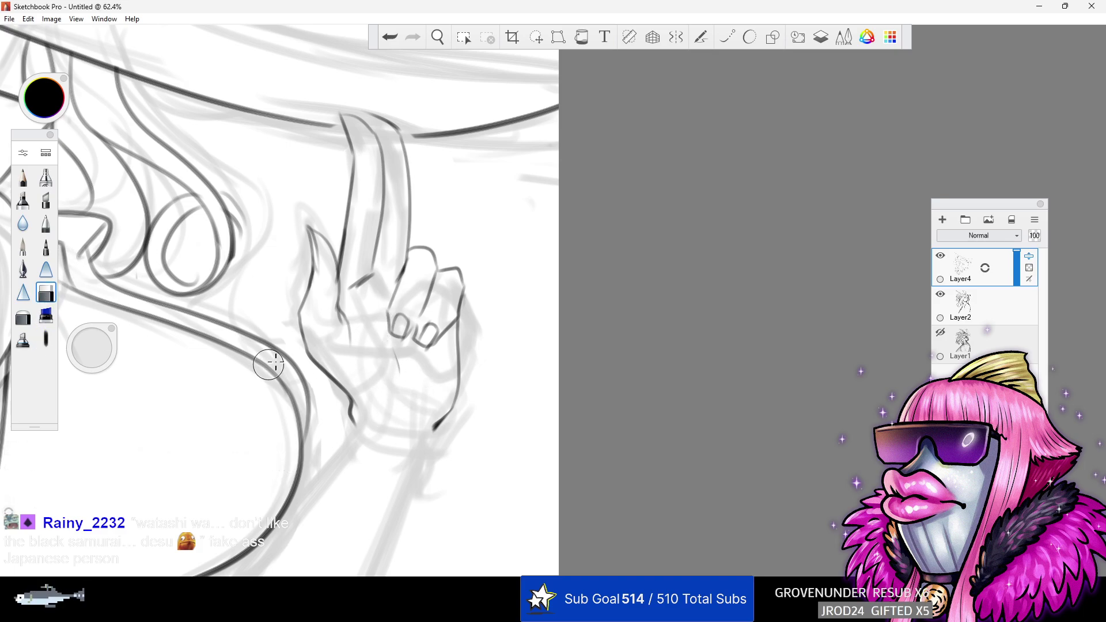
# - Redraw the palm crease from the thumb's base and ink the fold beneath the raised fingers
pyautogui.click(46, 340)
pyautogui.moveTo(340, 309)
pyautogui.mouseDown()
pyautogui.moveTo(409, 371)
pyautogui.moveTo(400, 398)
pyautogui.mouseUp()
pyautogui.click(398, 38)
pyautogui.click(397, 38)
pyautogui.moveTo(340, 308)
pyautogui.mouseDown()
pyautogui.moveTo(398, 358)
pyautogui.moveTo(400, 400)
pyautogui.mouseUp()
pyautogui.moveTo(342, 284)
pyautogui.mouseDown()
pyautogui.moveTo(346, 315)
pyautogui.moveTo(391, 344)
pyautogui.mouseUp()
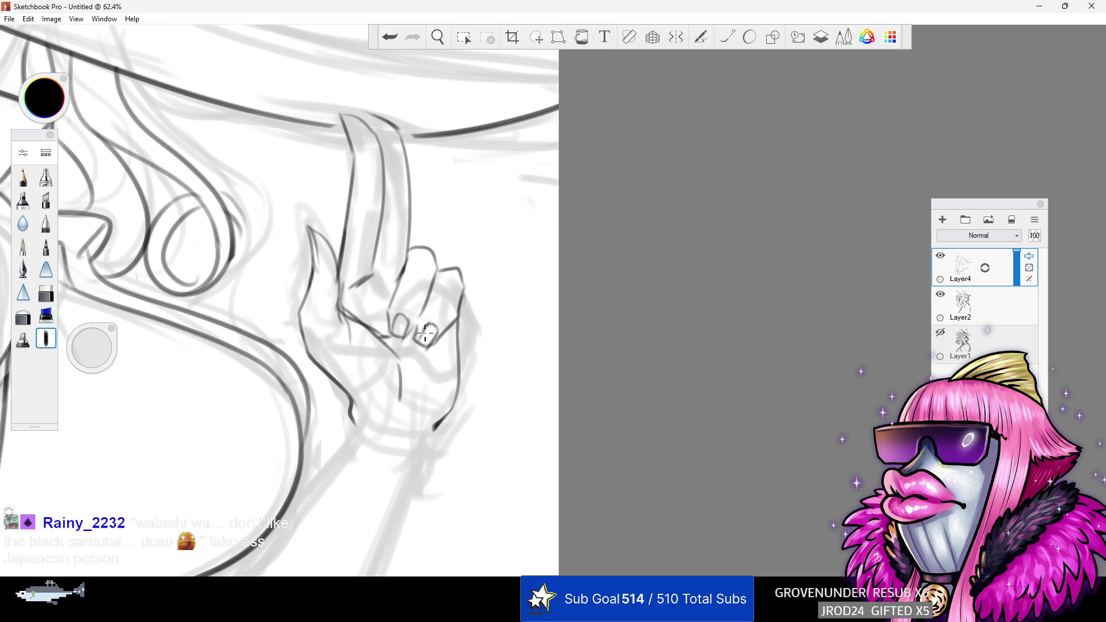
# - Add small crease marks on the curled fingers just above their nails
pyautogui.click(437, 39)
pyautogui.moveTo(483, 178); pyautogui.dragTo(380, 213)
pyautogui.moveTo(472, 252); pyautogui.dragTo(598, 211)
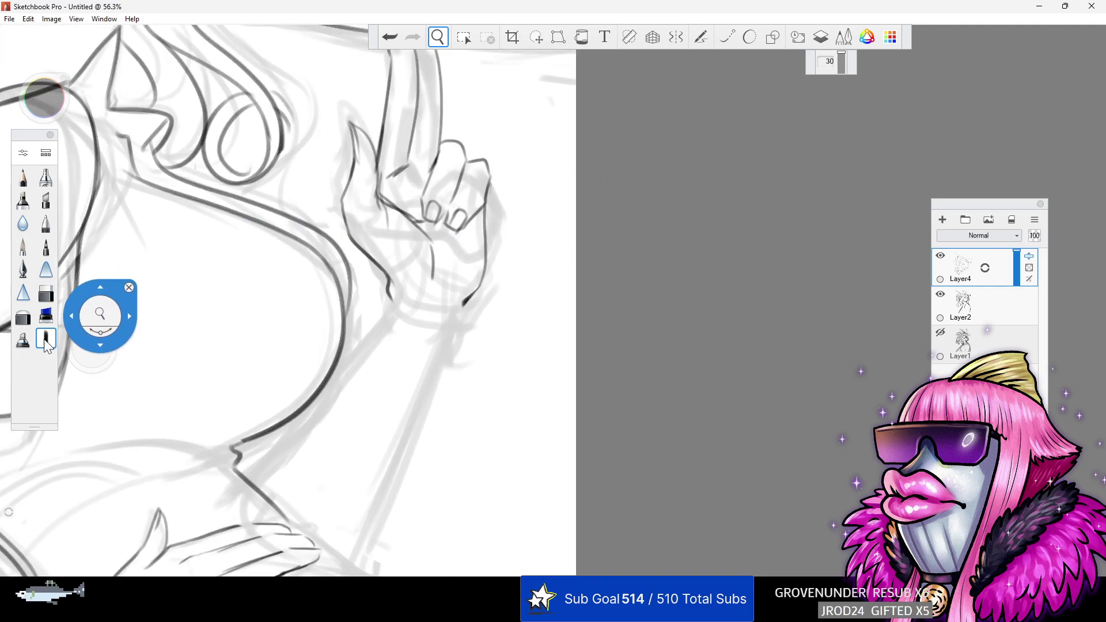
pyautogui.click(47, 338)
pyautogui.moveTo(429, 191); pyautogui.dragTo(446, 199)
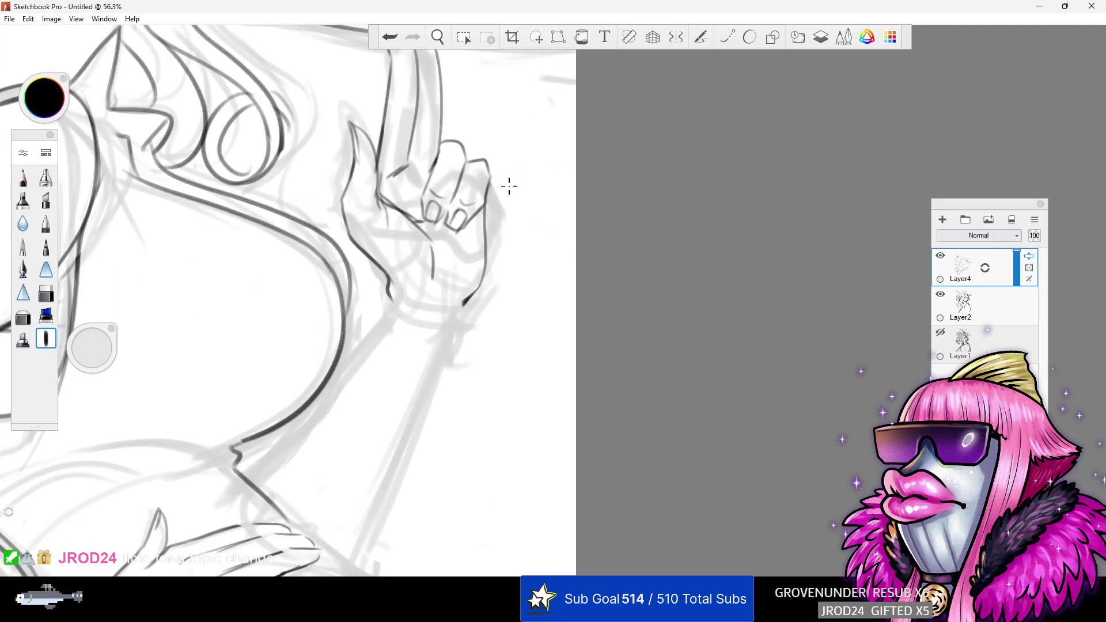
# - Ink both edges of the raised forearm and the curved line closing the palm at the wrist
pyautogui.moveTo(392, 298)
pyautogui.mouseDown()
pyautogui.moveTo(383, 290)
pyautogui.moveTo(253, 483)
pyautogui.mouseUp()
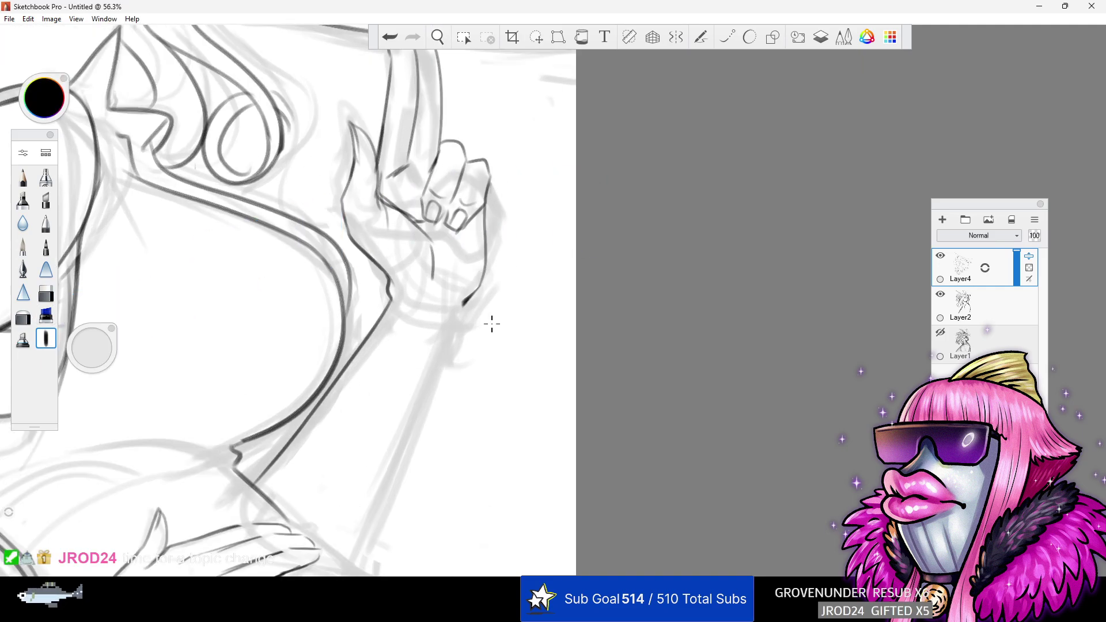
pyautogui.moveTo(456, 308); pyautogui.dragTo(346, 560)
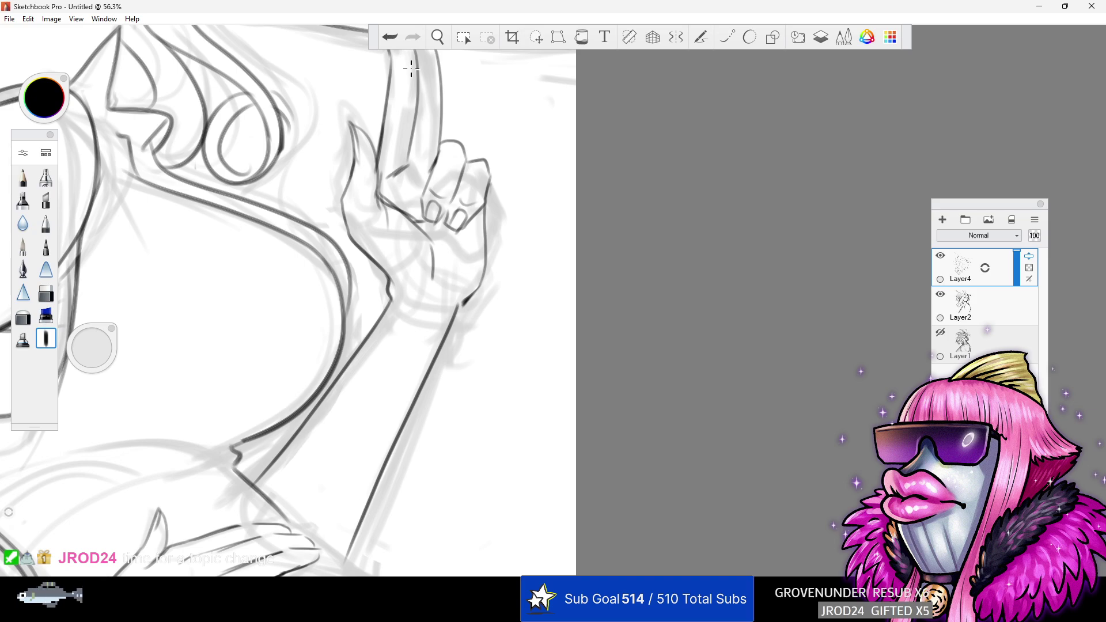
pyautogui.hotkey('ctrl', 'z')
pyautogui.moveTo(461, 306)
pyautogui.mouseDown()
pyautogui.moveTo(359, 549)
pyautogui.moveTo(393, 465)
pyautogui.mouseUp()
pyautogui.moveTo(386, 279)
pyautogui.mouseDown()
pyautogui.moveTo(392, 297)
pyautogui.moveTo(456, 302)
pyautogui.mouseUp()
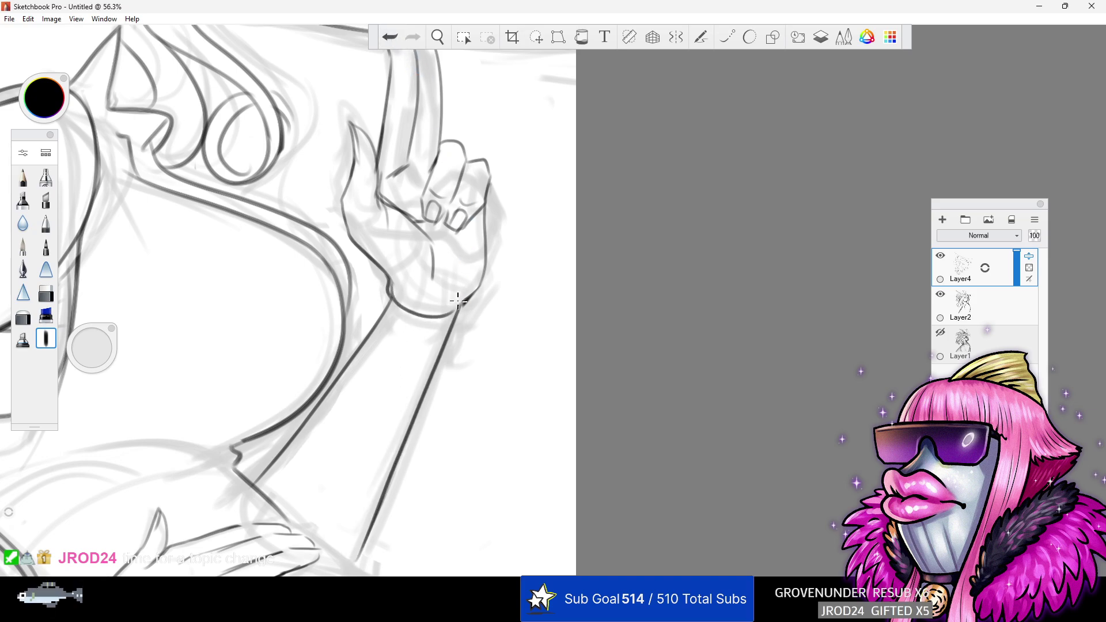
# - Ink the long straight body contour from below the bent elbow to the bottom edge of the canvas
pyautogui.click(439, 40)
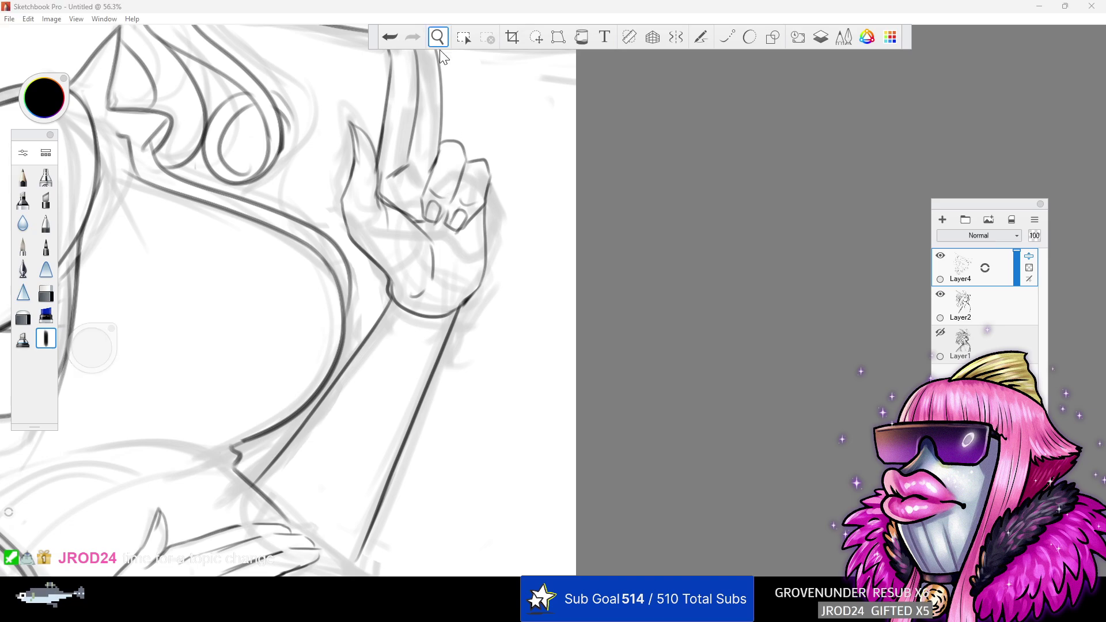
pyautogui.moveTo(452, 157); pyautogui.dragTo(332, 175)
pyautogui.moveTo(547, 186); pyautogui.dragTo(499, 255)
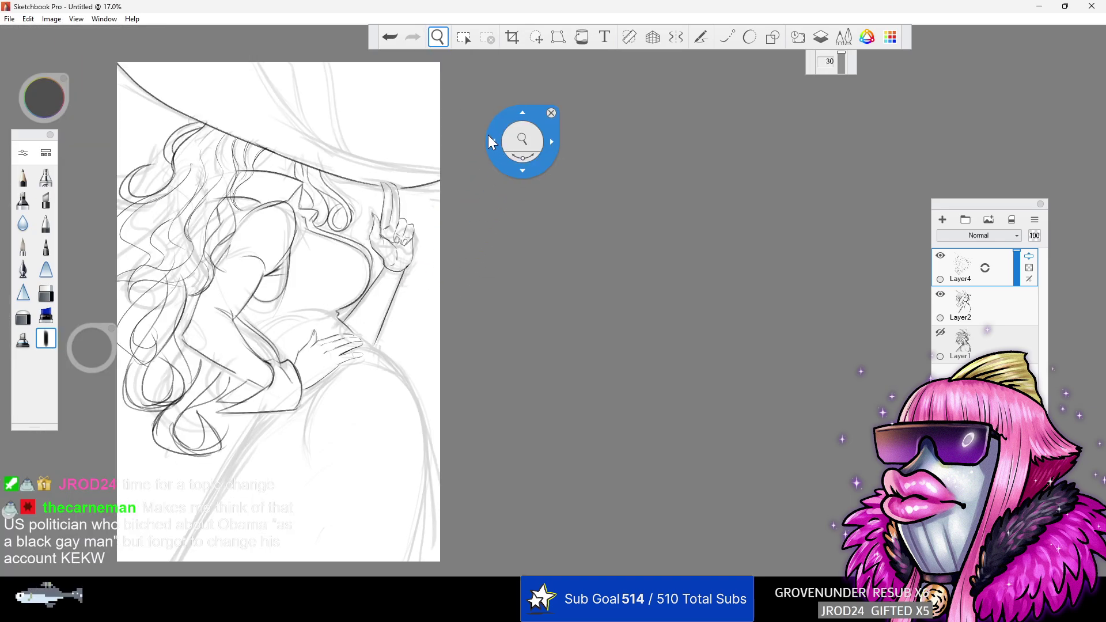
pyautogui.moveTo(483, 167); pyautogui.dragTo(56, 334)
pyautogui.click(54, 332)
pyautogui.moveTo(322, 256); pyautogui.dragTo(156, 516)
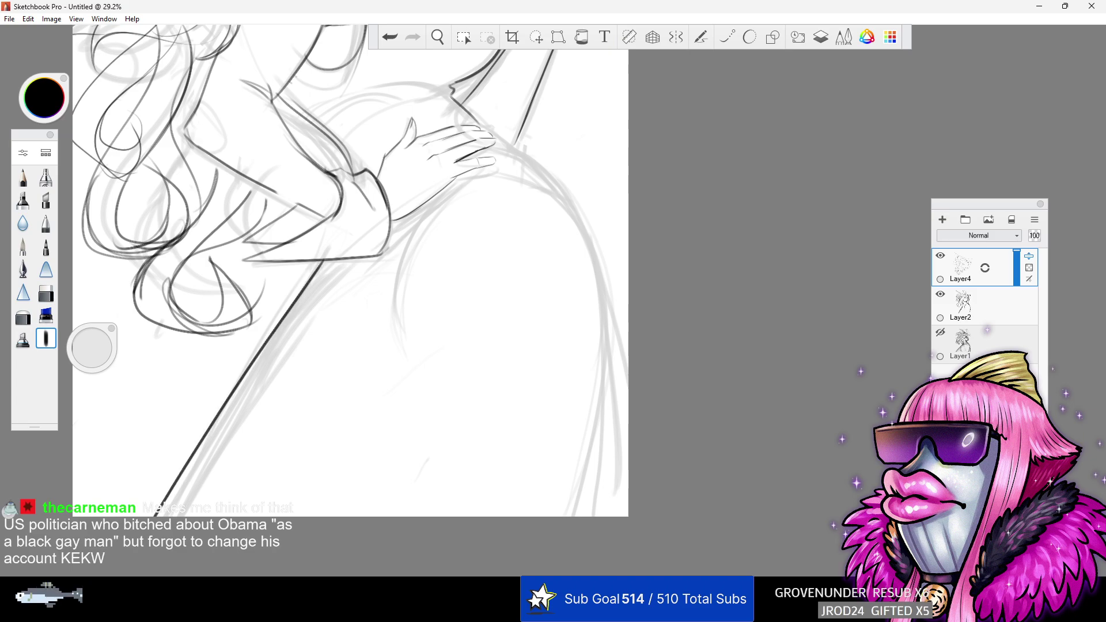
pyautogui.click(389, 37)
pyautogui.moveTo(323, 259); pyautogui.dragTo(172, 513)
# - Ink the curved top of the thigh beneath the resting hand and touch up the contour below the elbow
pyautogui.moveTo(412, 236); pyautogui.dragTo(523, 192)
pyautogui.moveTo(425, 209)
pyautogui.mouseDown()
pyautogui.moveTo(494, 168)
pyautogui.moveTo(618, 517)
pyautogui.mouseUp()
pyautogui.click(390, 37)
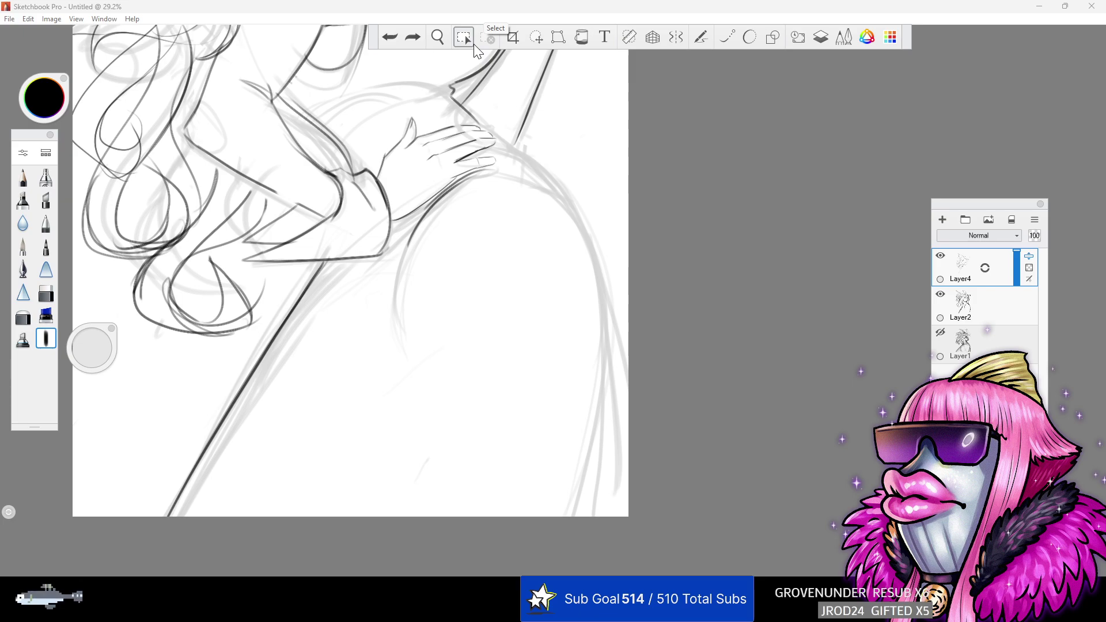
pyautogui.moveTo(321, 266); pyautogui.dragTo(338, 261)
pyautogui.press('space')
pyautogui.moveTo(614, 258); pyautogui.dragTo(567, 248)
pyautogui.moveTo(636, 242); pyautogui.dragTo(107, 269)
pyautogui.press('e')
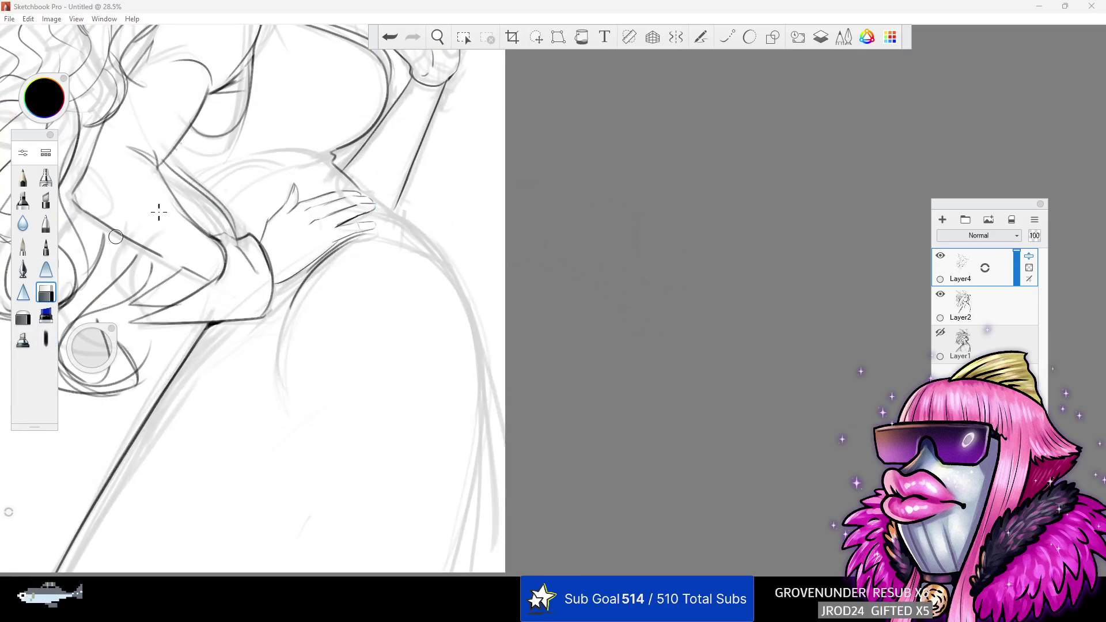
pyautogui.press('e')
pyautogui.moveTo(332, 159); pyautogui.dragTo(436, 255)
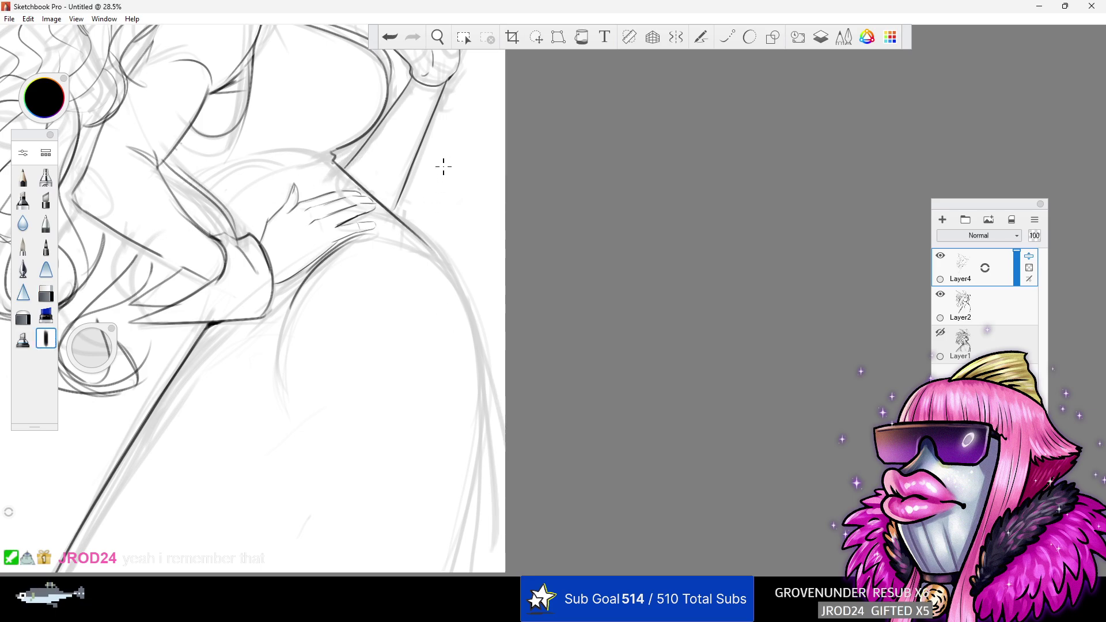
pyautogui.click(391, 39)
pyautogui.moveTo(333, 161); pyautogui.dragTo(366, 191)
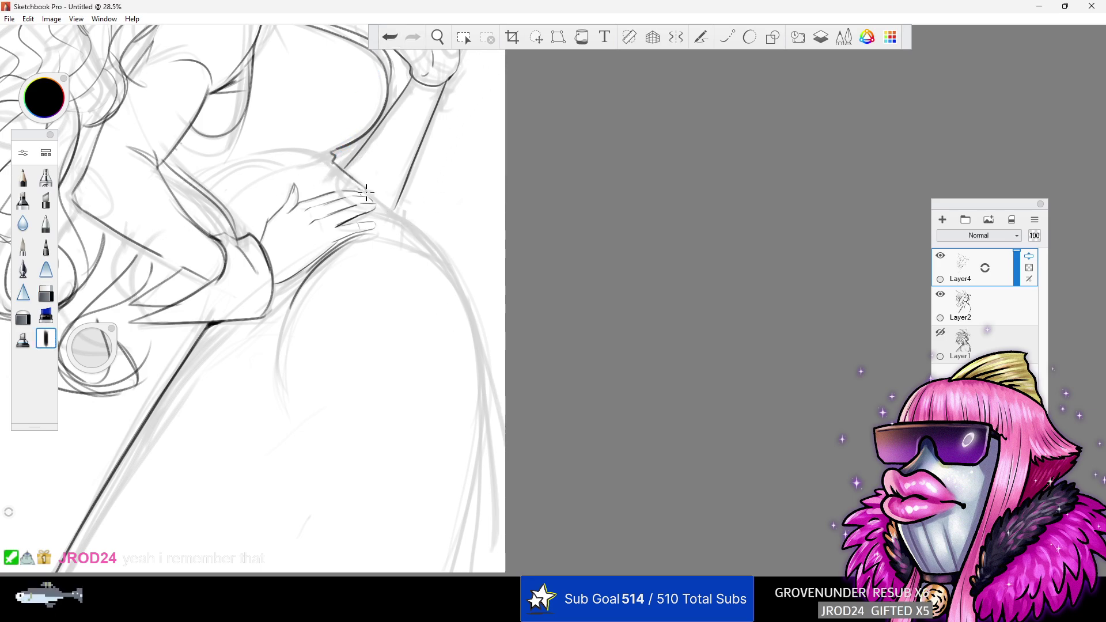
pyautogui.click(389, 36)
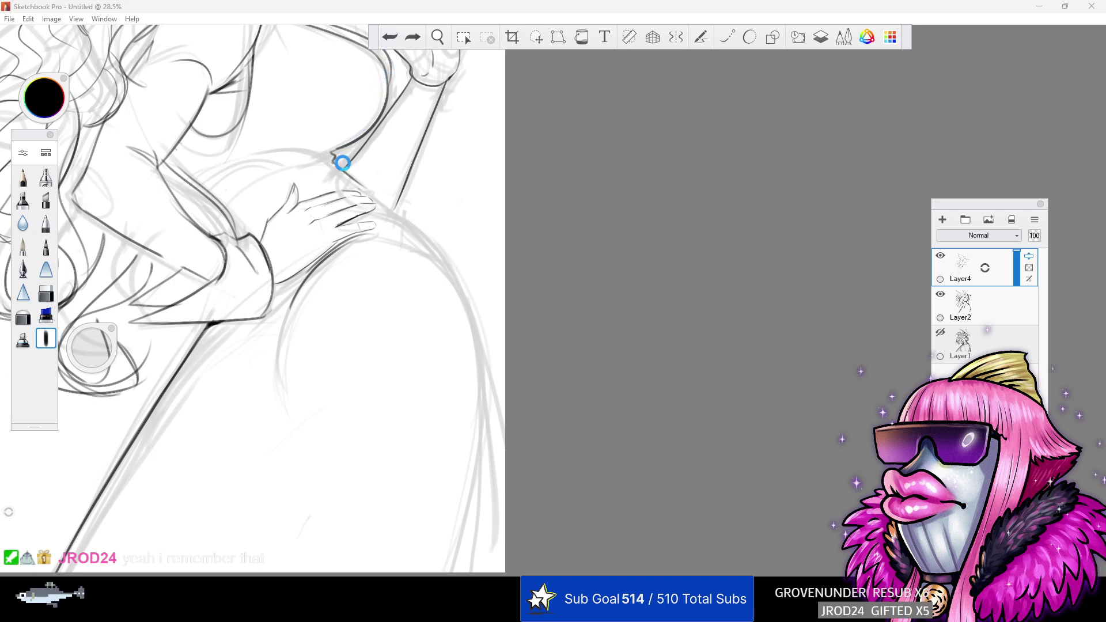
pyautogui.moveTo(360, 184); pyautogui.dragTo(412, 236)
pyautogui.click(389, 37)
# - Ink the hip contour from the waist notch over the top of the thigh and down to the canvas bottom
pyautogui.moveTo(334, 162)
pyautogui.mouseDown()
pyautogui.moveTo(403, 227)
pyautogui.moveTo(356, 208)
pyautogui.moveTo(417, 238)
pyautogui.moveTo(326, 150)
pyautogui.moveTo(404, 216)
pyautogui.moveTo(481, 334)
pyautogui.moveTo(468, 573)
pyautogui.mouseUp()
pyautogui.click(389, 39)
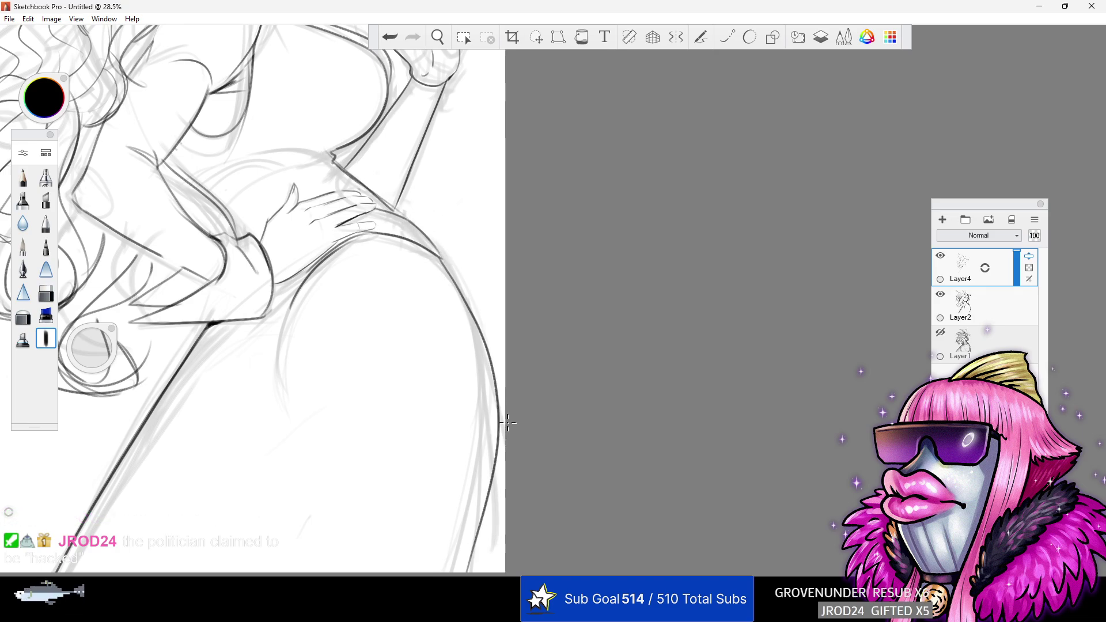
pyautogui.click(399, 34)
pyautogui.moveTo(439, 257)
pyautogui.mouseDown()
pyautogui.moveTo(481, 372)
pyautogui.moveTo(471, 570)
pyautogui.mouseUp()
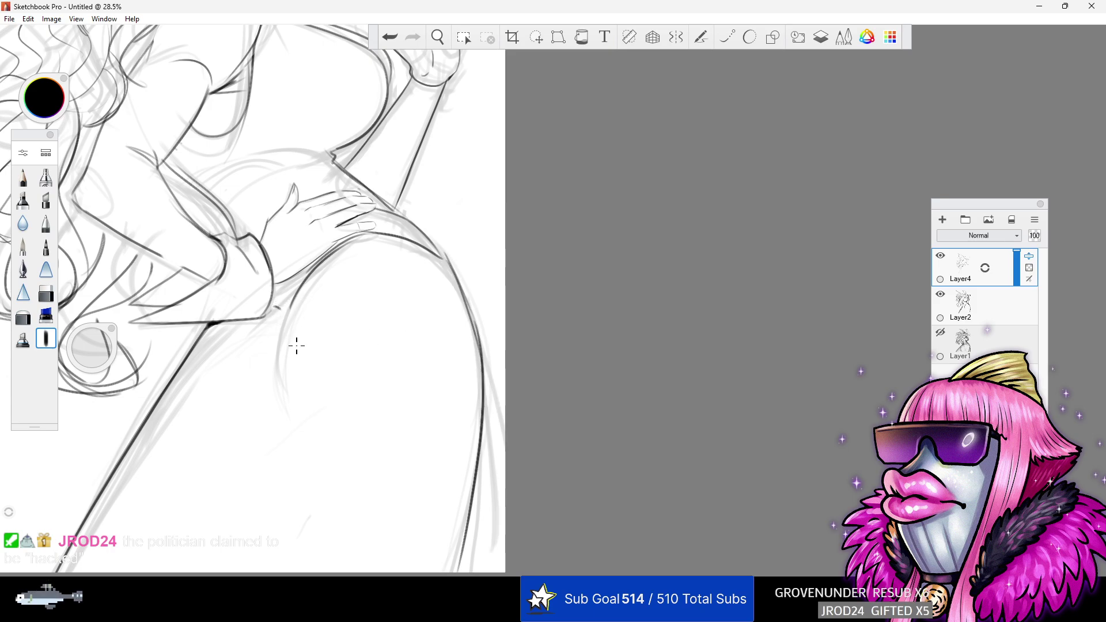
# - Strengthen the lower edge of the resting hand from the cuff towards the fingers
pyautogui.moveTo(272, 285); pyautogui.dragTo(347, 236)
pyautogui.click(390, 38)
pyautogui.hotkey('ctrl', 'z')
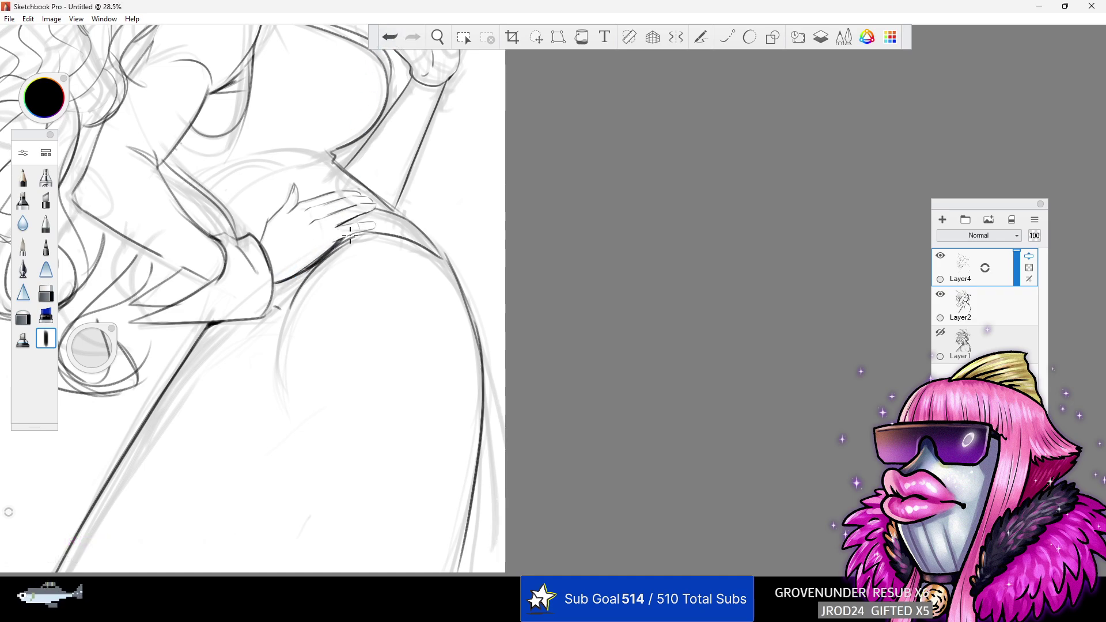
# - Erase the stray lower end of the thigh curve beneath the resting hand's cuff
pyautogui.click(438, 37)
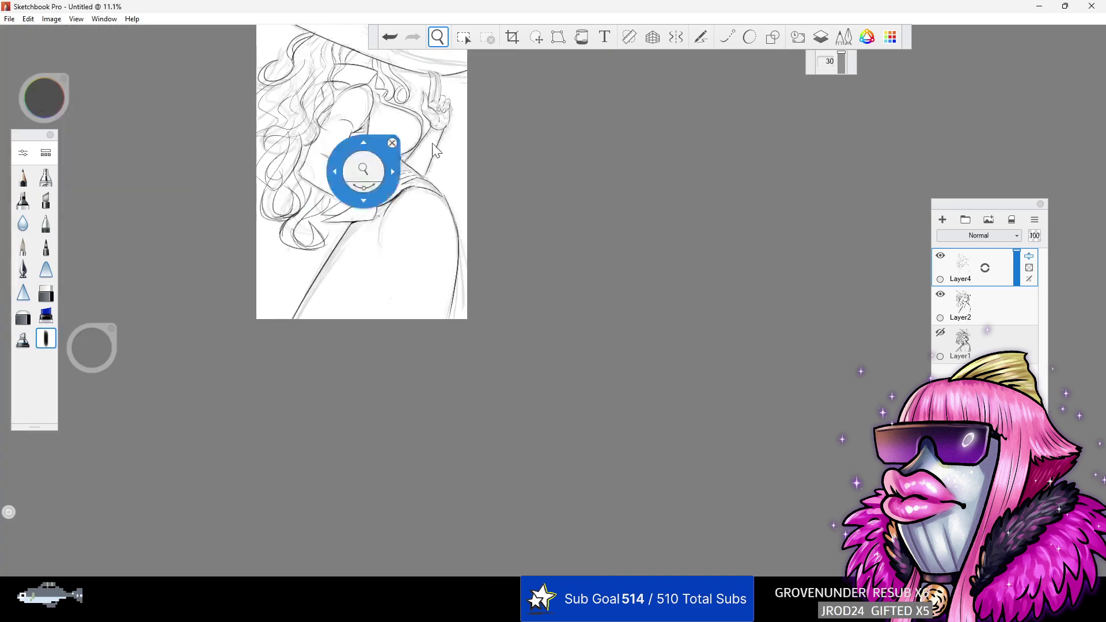
pyautogui.moveTo(535, 105); pyautogui.dragTo(519, 221)
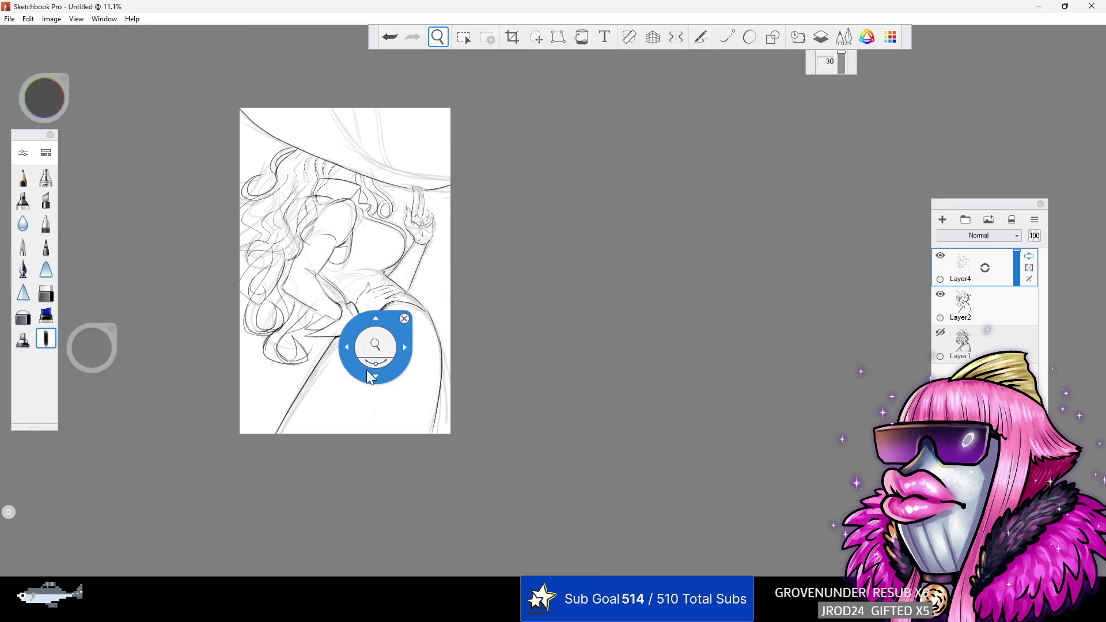
pyautogui.moveTo(378, 342); pyautogui.dragTo(331, 272)
pyautogui.click(46, 293)
pyautogui.moveTo(344, 324); pyautogui.dragTo(348, 309)
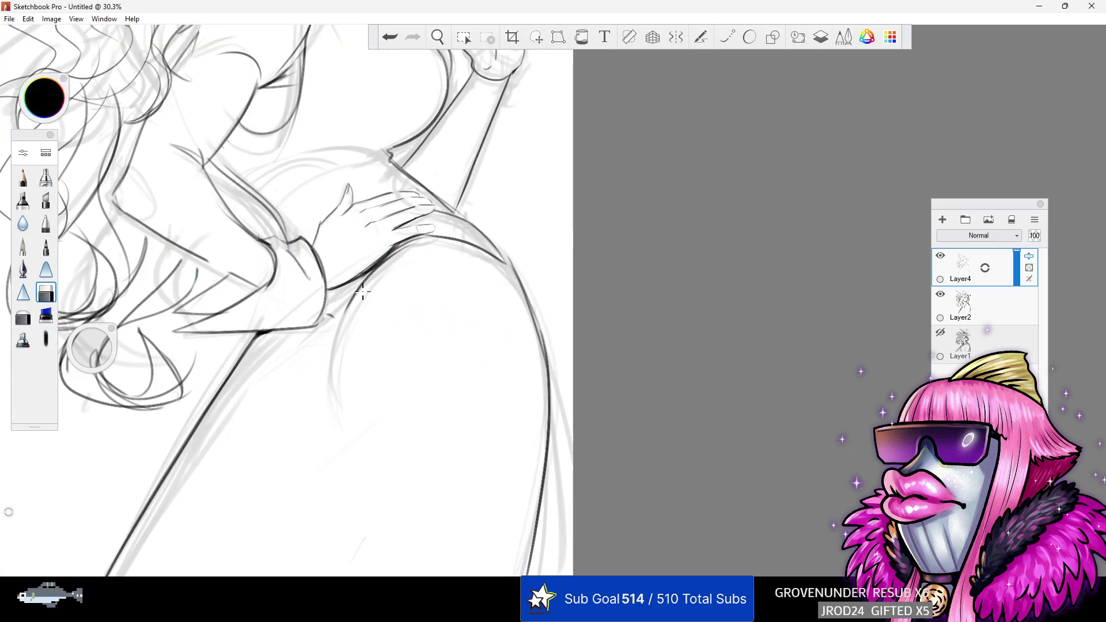
# - Ink the curved belly line above the resting hand, from the bent forearm up to the waist notch
pyautogui.click(439, 37)
pyautogui.moveTo(444, 86); pyautogui.dragTo(508, 328)
pyautogui.moveTo(386, 289); pyautogui.dragTo(323, 296)
pyautogui.moveTo(436, 211); pyautogui.dragTo(354, 218)
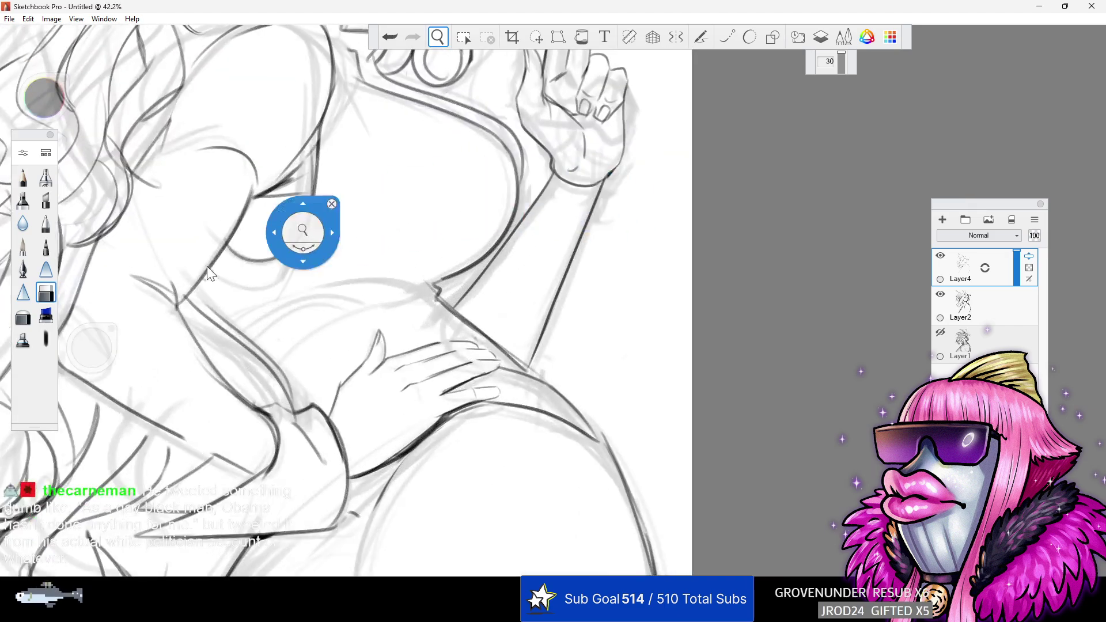
pyautogui.click(46, 339)
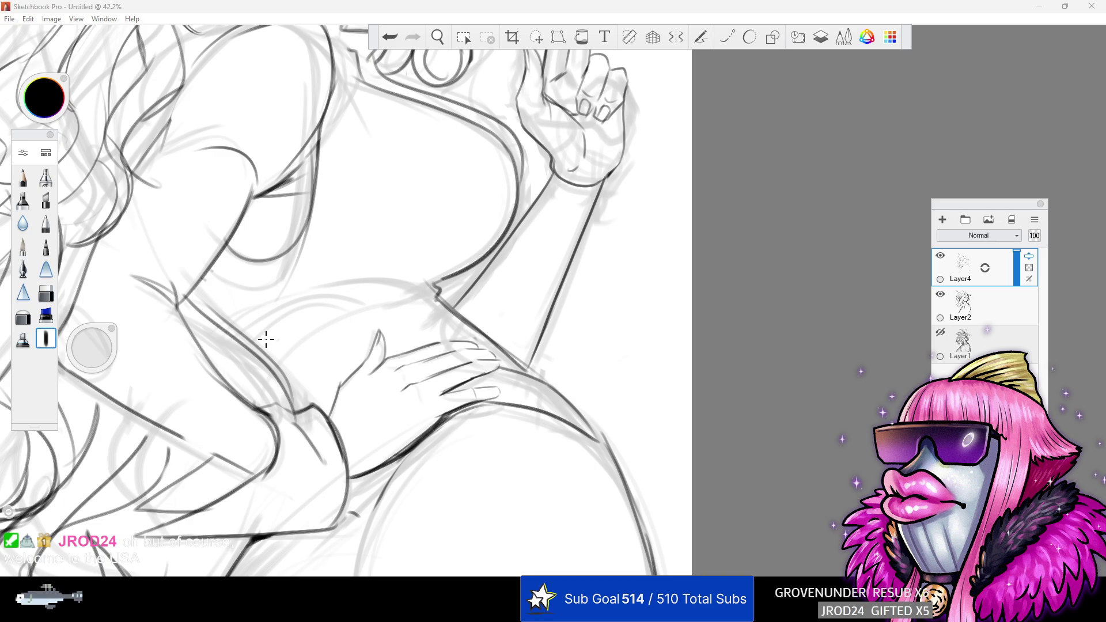
pyautogui.moveTo(280, 354); pyautogui.dragTo(395, 291)
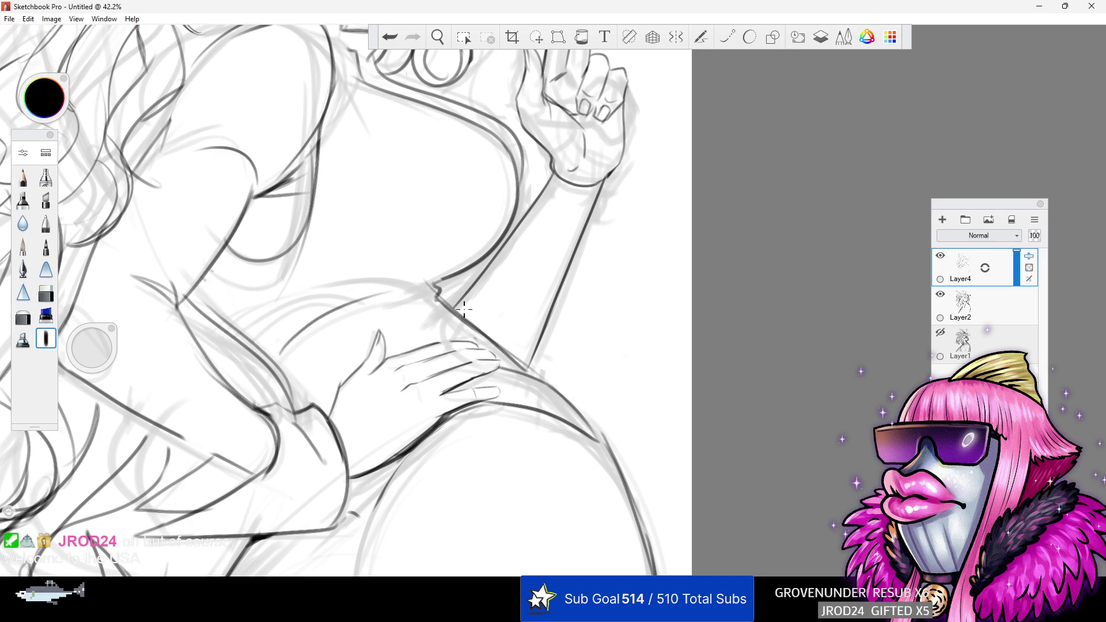
pyautogui.moveTo(273, 336); pyautogui.dragTo(409, 286)
pyautogui.click(386, 38)
pyautogui.click(386, 38)
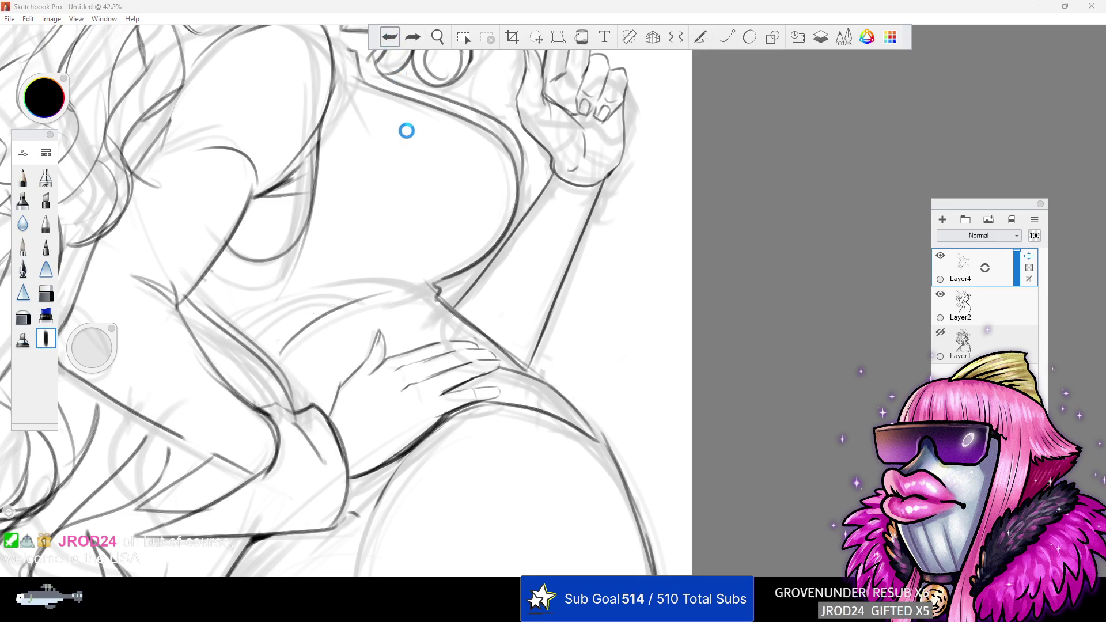
pyautogui.moveTo(414, 283)
pyautogui.mouseDown()
pyautogui.moveTo(245, 331)
pyautogui.moveTo(370, 292)
pyautogui.moveTo(331, 311)
pyautogui.mouseUp()
pyautogui.click(389, 37)
pyautogui.click(390, 37)
pyautogui.moveTo(421, 289)
pyautogui.mouseDown()
pyautogui.moveTo(385, 299)
pyautogui.moveTo(416, 285)
pyautogui.moveTo(364, 290)
pyautogui.moveTo(273, 354)
pyautogui.mouseUp()
# - Ink the long curve at the base of the hat's crown, from the canvas's top edge to its right edge
pyautogui.click(438, 37)
pyautogui.moveTo(442, 164); pyautogui.dragTo(505, 127)
pyautogui.moveTo(622, 136); pyautogui.dragTo(600, 172)
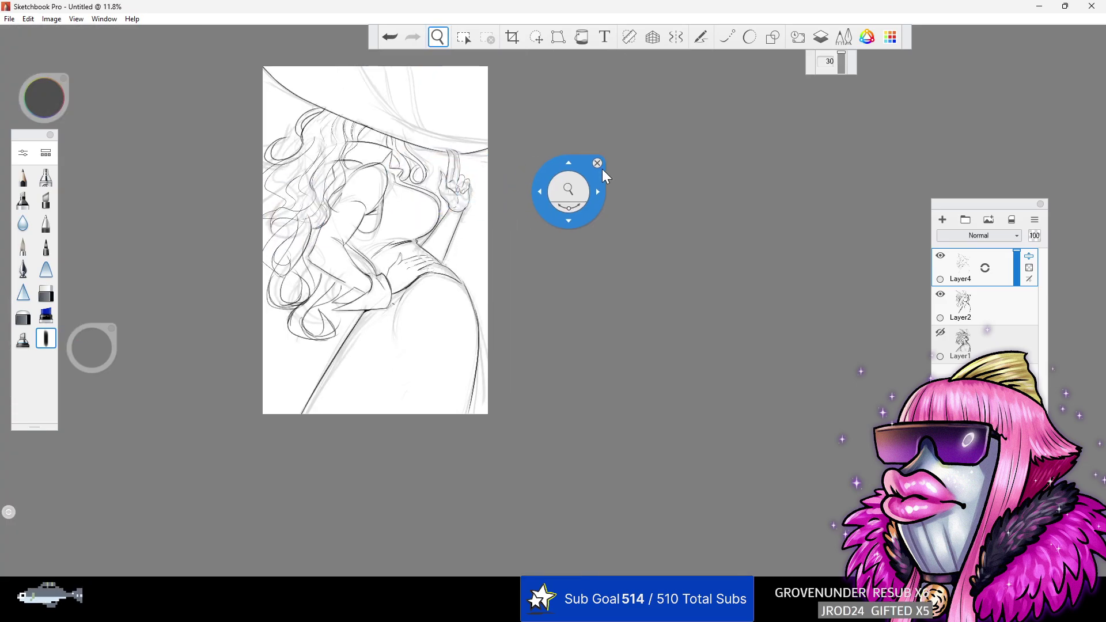
pyautogui.moveTo(428, 56); pyautogui.dragTo(536, 63)
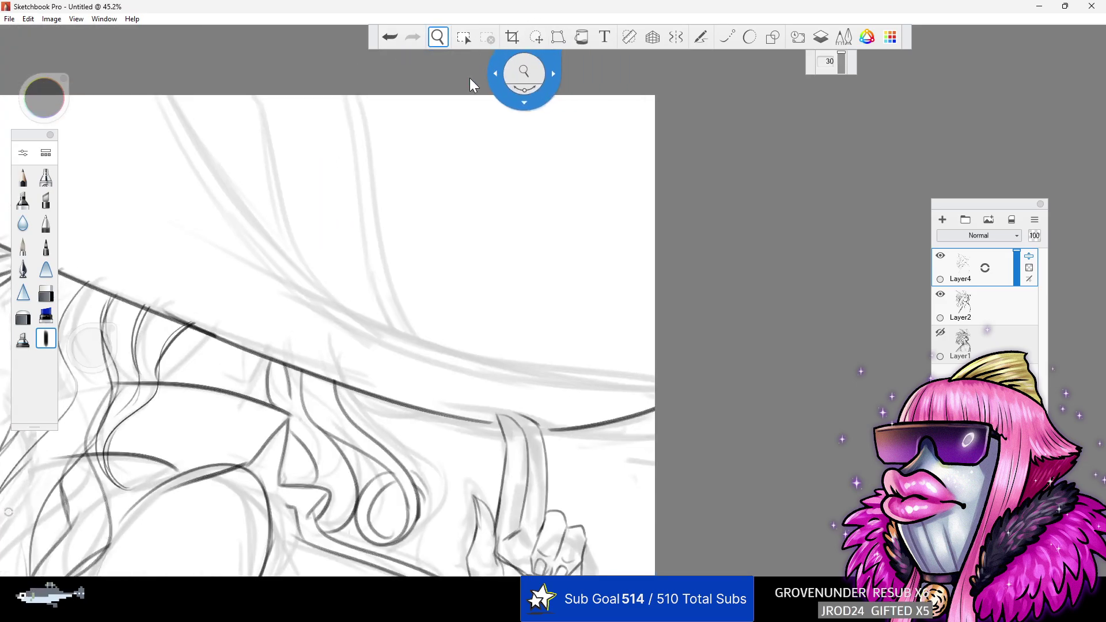
pyautogui.click(46, 338)
pyautogui.moveTo(168, 89)
pyautogui.mouseDown()
pyautogui.moveTo(448, 342)
pyautogui.moveTo(668, 361)
pyautogui.mouseUp()
pyautogui.click(390, 37)
pyautogui.moveTo(172, 91); pyautogui.dragTo(486, 362)
pyautogui.hotkey('ctrl', 'y')
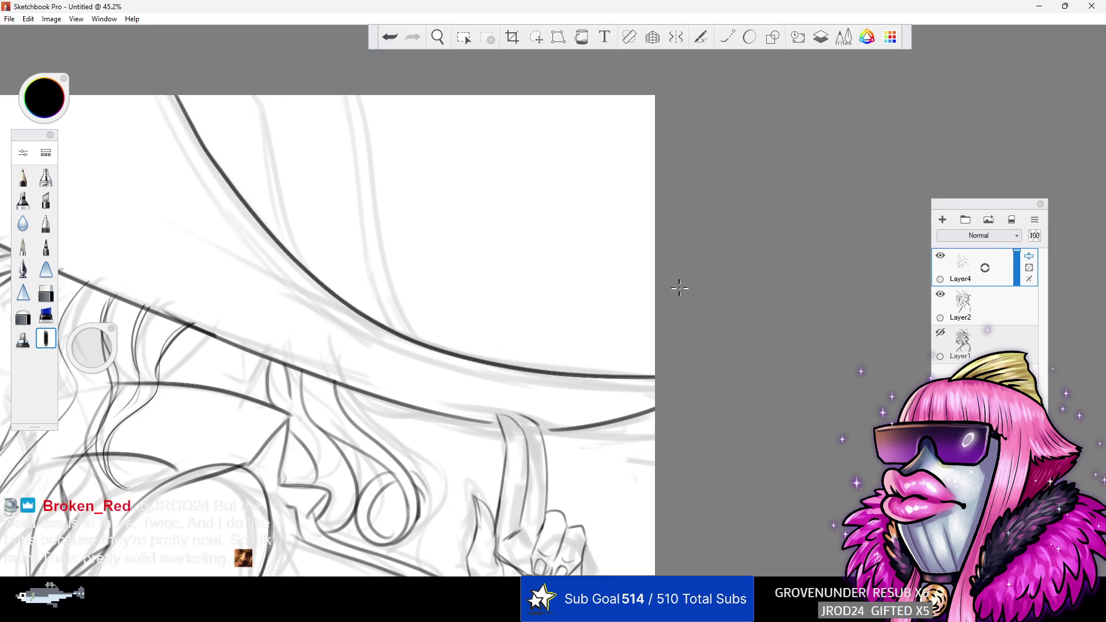
# - Ink the hat crown's folds: one short curved crease and a pair of close parallel lines running down to the crown's base curve
pyautogui.moveTo(265, 104); pyautogui.dragTo(294, 271)
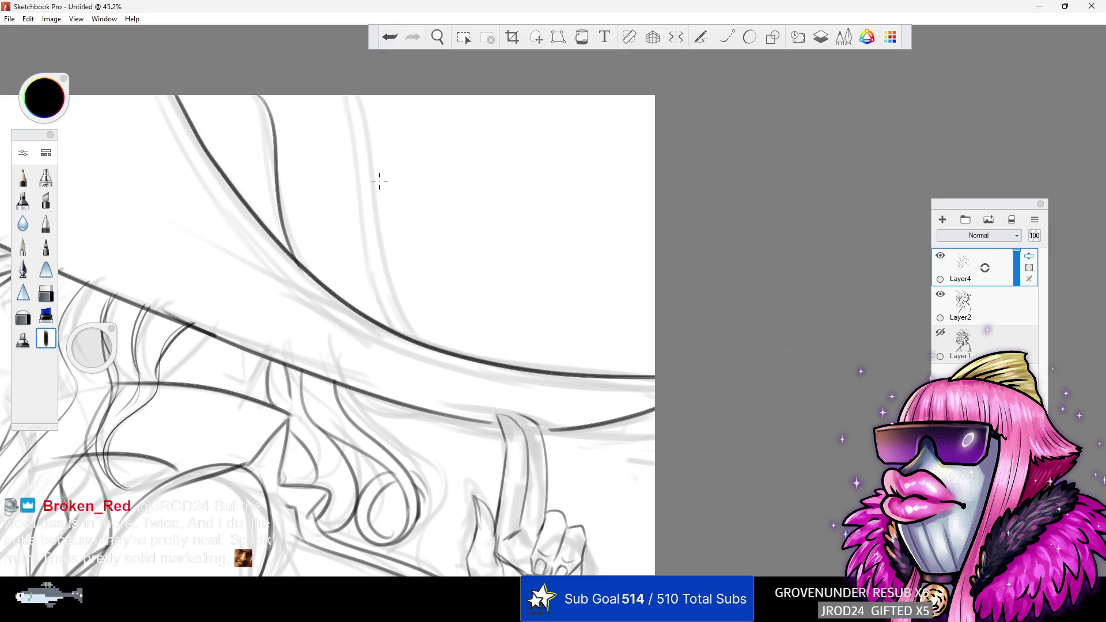
pyautogui.moveTo(358, 91); pyautogui.dragTo(413, 339)
pyautogui.moveTo(348, 97); pyautogui.dragTo(428, 342)
pyautogui.click(385, 36)
pyautogui.moveTo(348, 95); pyautogui.dragTo(408, 333)
pyautogui.click(402, 37)
pyautogui.moveTo(348, 94); pyautogui.dragTo(405, 354)
pyautogui.click(389, 37)
pyautogui.moveTo(344, 94); pyautogui.dragTo(411, 342)
pyautogui.click(389, 37)
pyautogui.moveTo(346, 93)
pyautogui.mouseDown()
pyautogui.moveTo(360, 250)
pyautogui.moveTo(407, 342)
pyautogui.mouseUp()
pyautogui.click(397, 34)
pyautogui.moveTo(346, 96); pyautogui.dragTo(408, 342)
# - Ink the upper part of a second line running just below the crown's base curve, starting at the canvas's top edge
pyautogui.moveTo(161, 98)
pyautogui.mouseDown()
pyautogui.moveTo(302, 300)
pyautogui.moveTo(632, 410)
pyautogui.mouseUp()
pyautogui.click(390, 37)
pyautogui.moveTo(160, 97)
pyautogui.mouseDown()
pyautogui.moveTo(476, 375)
pyautogui.moveTo(632, 407)
pyautogui.mouseUp()
pyautogui.click(392, 36)
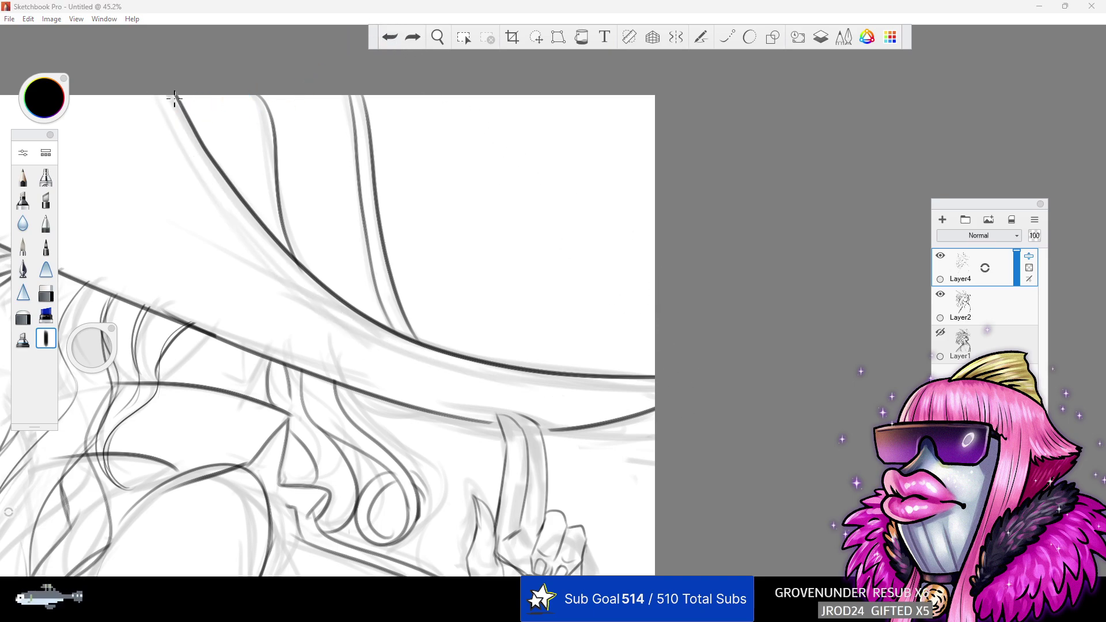
pyautogui.moveTo(161, 104)
pyautogui.mouseDown()
pyautogui.moveTo(513, 390)
pyautogui.moveTo(634, 382)
pyautogui.mouseUp()
pyautogui.click(391, 38)
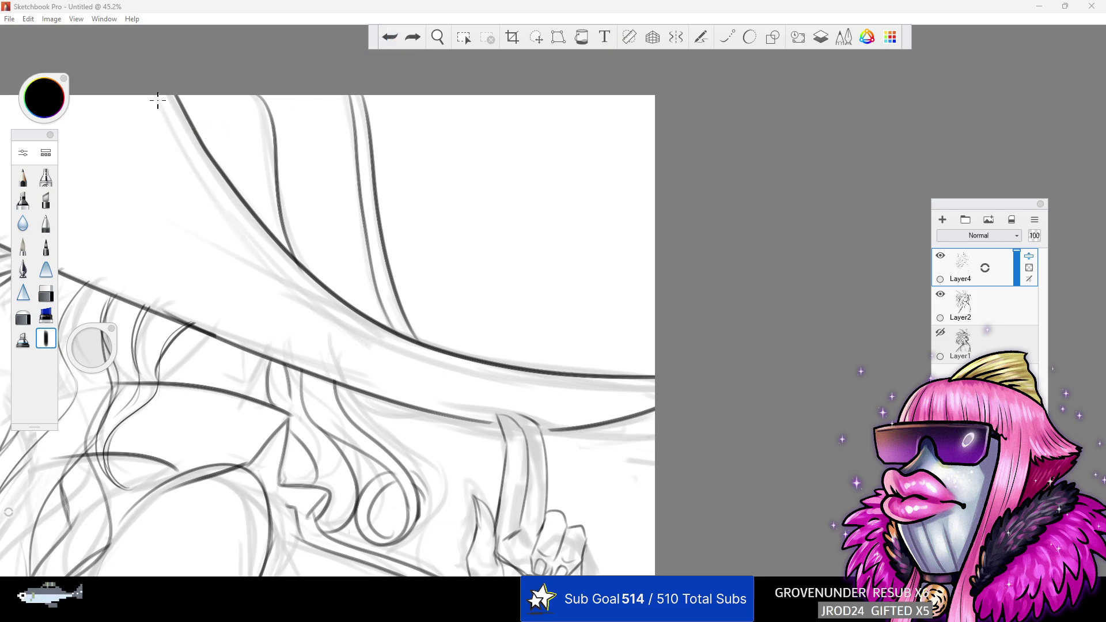
pyautogui.moveTo(168, 109); pyautogui.dragTo(719, 393)
pyautogui.hotkey('ctrl', 'z')
pyautogui.moveTo(161, 104); pyautogui.dragTo(451, 354)
pyautogui.click(389, 38)
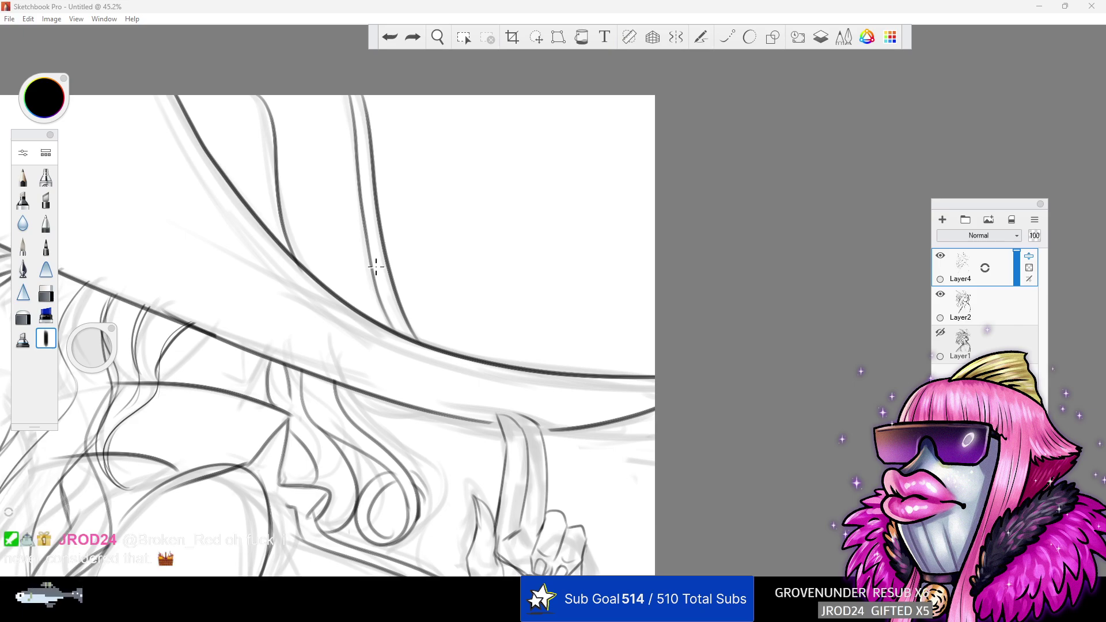
pyautogui.moveTo(157, 93); pyautogui.dragTo(367, 349)
pyautogui.click(385, 38)
pyautogui.moveTo(149, 99)
pyautogui.mouseDown()
pyautogui.moveTo(200, 174)
pyautogui.moveTo(395, 332)
pyautogui.mouseUp()
pyautogui.moveTo(285, 265); pyautogui.dragTo(484, 385)
pyautogui.click(390, 38)
pyautogui.moveTo(288, 271); pyautogui.dragTo(510, 372)
pyautogui.click(386, 37)
pyautogui.moveTo(288, 269); pyautogui.dragTo(579, 396)
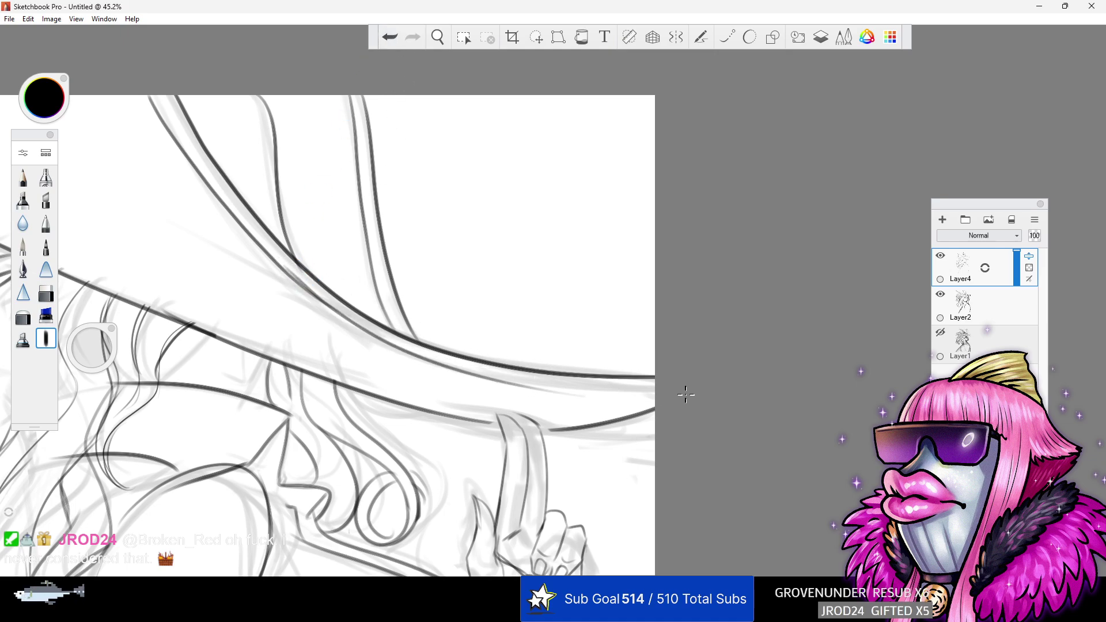
pyautogui.hotkey('ctrl', 'z')
pyautogui.moveTo(314, 295)
pyautogui.mouseDown()
pyautogui.moveTo(393, 337)
pyautogui.moveTo(664, 383)
pyautogui.mouseUp()
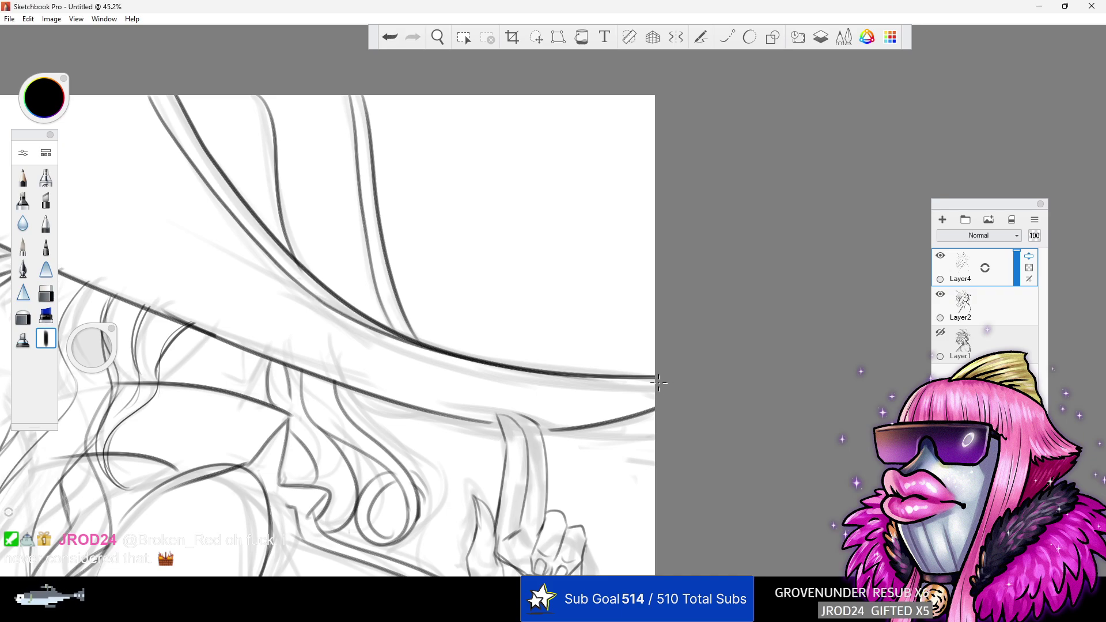
pyautogui.click(393, 39)
pyautogui.moveTo(306, 288); pyautogui.dragTo(626, 392)
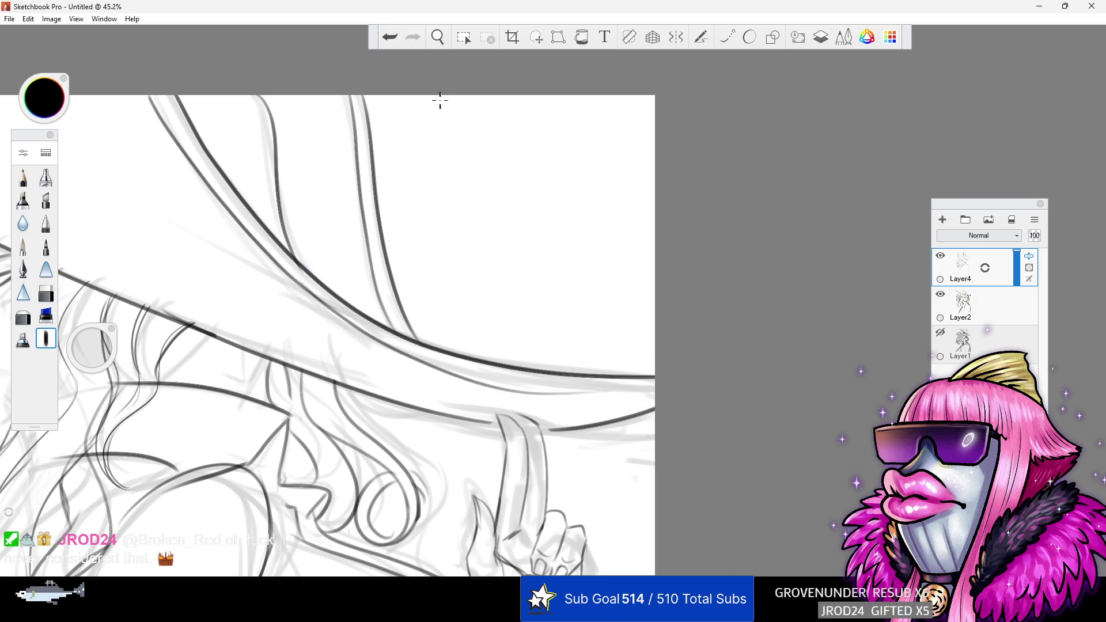
pyautogui.hotkey('ctrl', 'z')
pyautogui.moveTo(316, 296); pyautogui.dragTo(655, 375)
pyautogui.click(387, 39)
pyautogui.moveTo(318, 297)
pyautogui.mouseDown()
pyautogui.moveTo(622, 387)
pyautogui.moveTo(655, 377)
pyautogui.mouseUp()
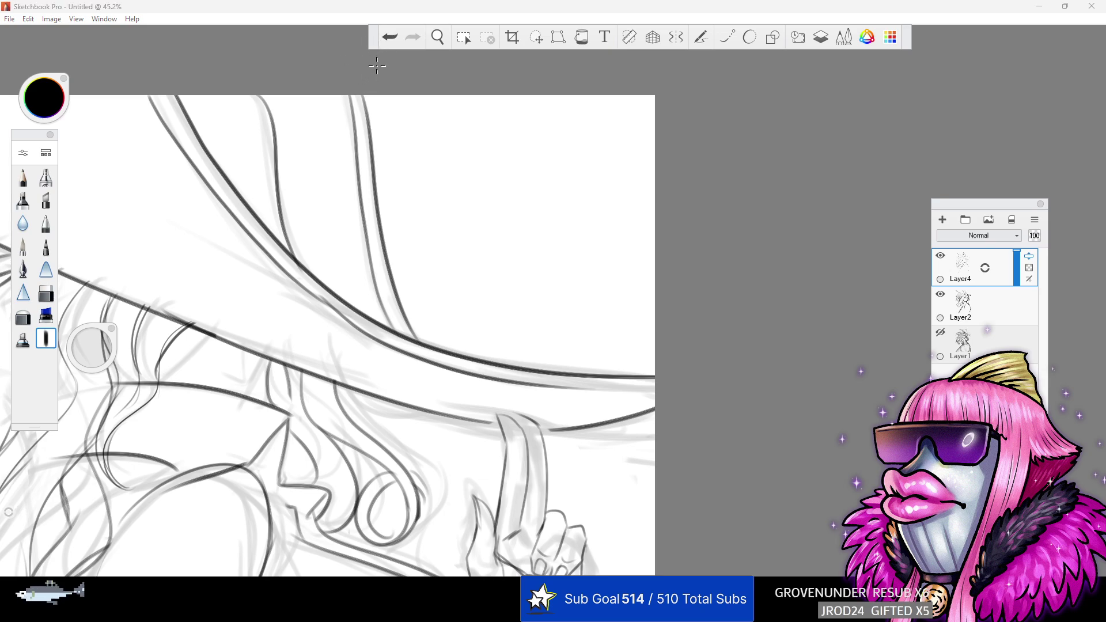
pyautogui.click(391, 36)
pyautogui.moveTo(318, 297); pyautogui.dragTo(655, 377)
pyautogui.moveTo(440, 36); pyautogui.dragTo(719, 231)
pyautogui.click(47, 337)
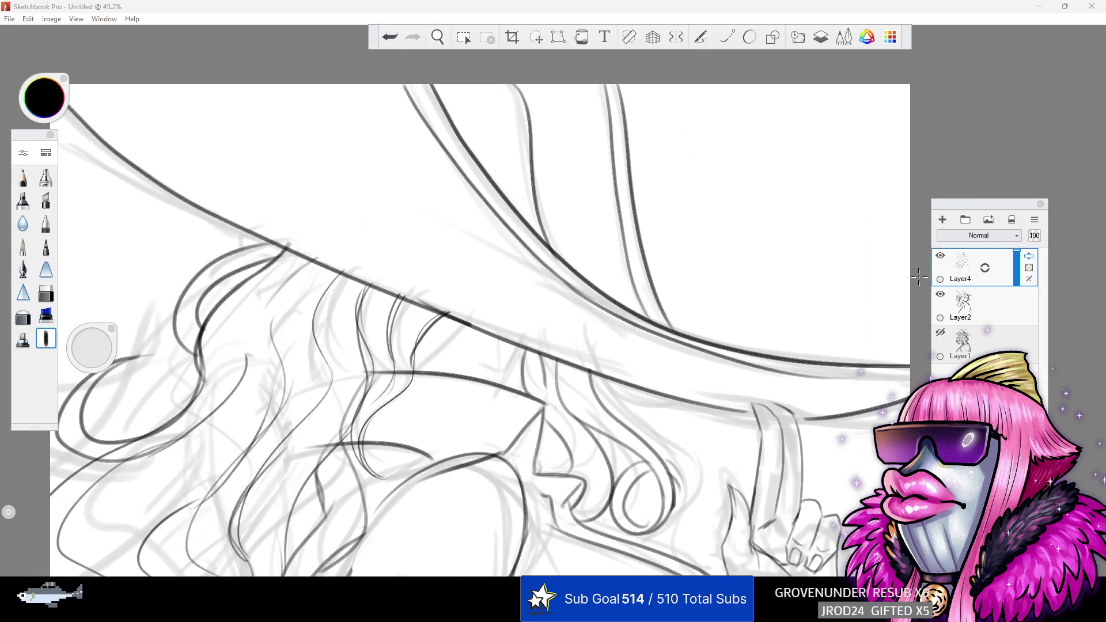
pyautogui.click(390, 37)
# - Extend the second line below the crown's base curve to the canvas's right edge
pyautogui.moveTo(559, 281); pyautogui.dragTo(892, 384)
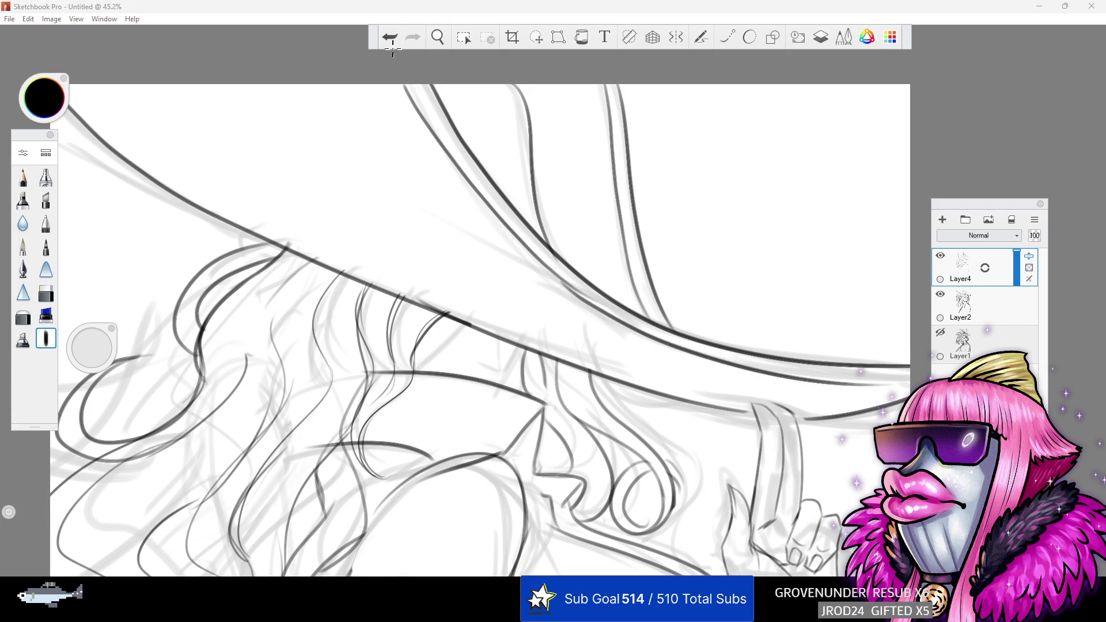
pyautogui.click(390, 36)
pyautogui.moveTo(913, 374)
pyautogui.mouseDown()
pyautogui.moveTo(786, 370)
pyautogui.moveTo(831, 377)
pyautogui.moveTo(911, 364)
pyautogui.mouseUp()
pyautogui.click(390, 36)
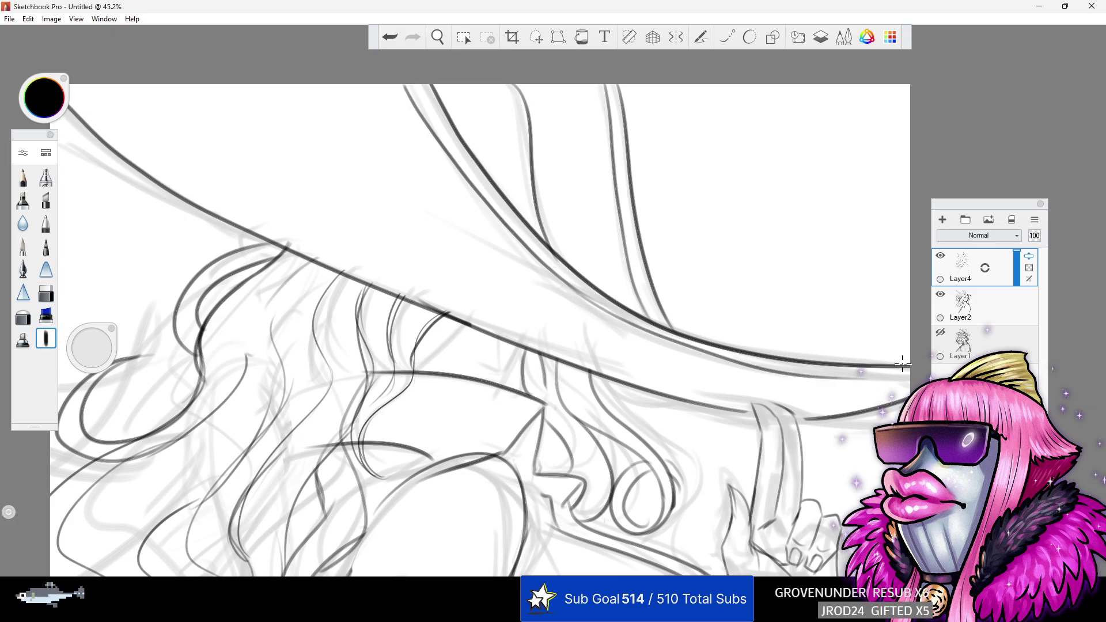
pyautogui.click(388, 37)
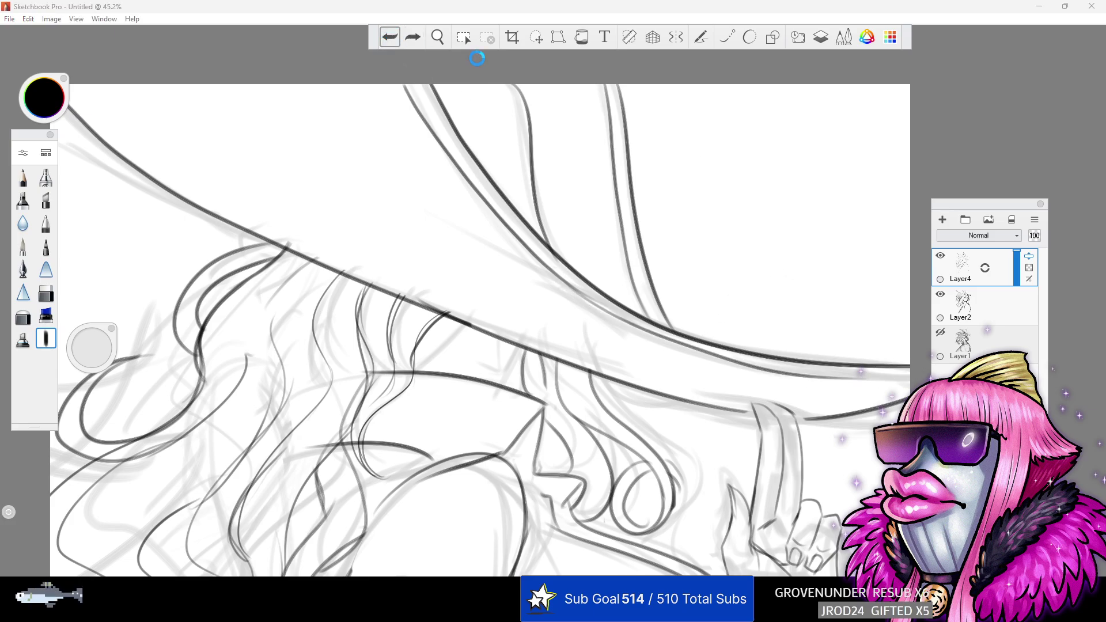
pyautogui.moveTo(555, 271)
pyautogui.mouseDown()
pyautogui.moveTo(602, 308)
pyautogui.moveTo(909, 365)
pyautogui.mouseUp()
pyautogui.click(390, 37)
pyautogui.moveTo(553, 268)
pyautogui.mouseDown()
pyautogui.moveTo(755, 366)
pyautogui.moveTo(909, 364)
pyautogui.mouseUp()
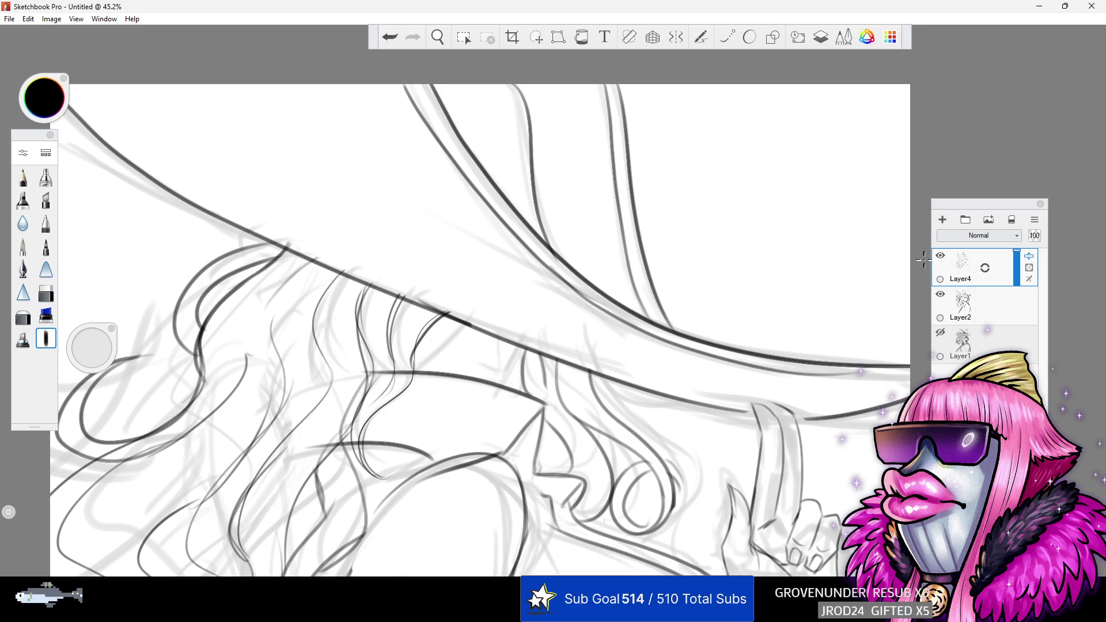
# - Strengthen the hat lines at the canvas's right edge and the brim edge above the raised finger
pyautogui.moveTo(799, 377); pyautogui.dragTo(942, 369)
pyautogui.moveTo(836, 377); pyautogui.dragTo(911, 378)
pyautogui.moveTo(872, 411); pyautogui.dragTo(910, 394)
pyautogui.moveTo(750, 402)
pyautogui.mouseDown()
pyautogui.moveTo(804, 412)
pyautogui.moveTo(692, 394)
pyautogui.mouseUp()
# - Ink additional thin hair strands falling from beneath the hat brim behind the face
pyautogui.click(437, 37)
pyautogui.moveTo(457, 192); pyautogui.dragTo(412, 182)
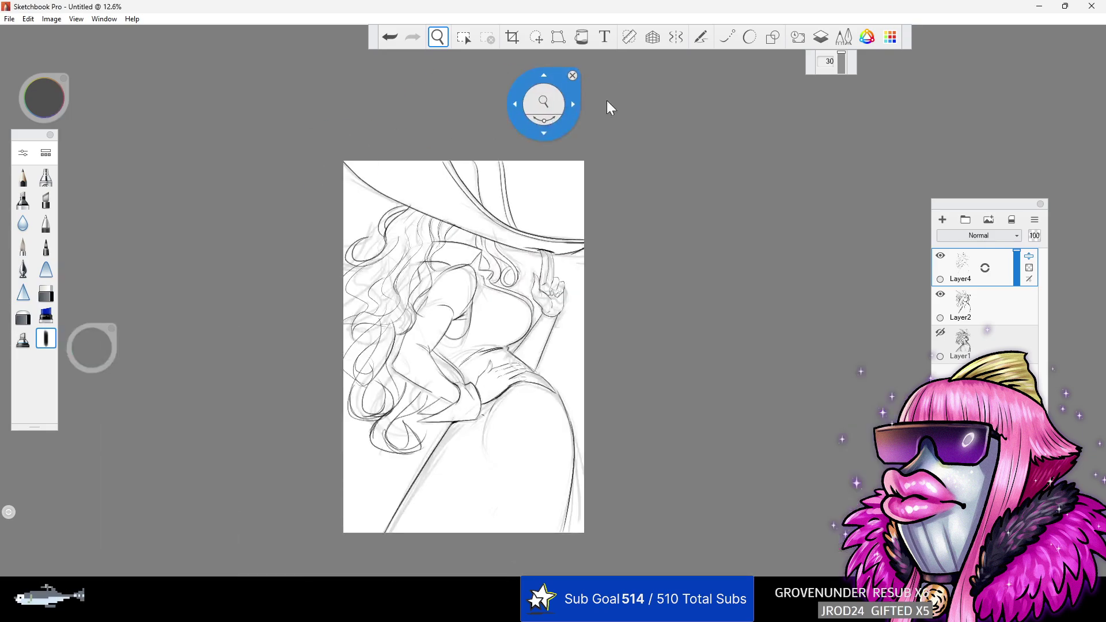
pyautogui.moveTo(614, 201); pyautogui.dragTo(595, 179)
pyautogui.moveTo(630, 185); pyautogui.dragTo(617, 201)
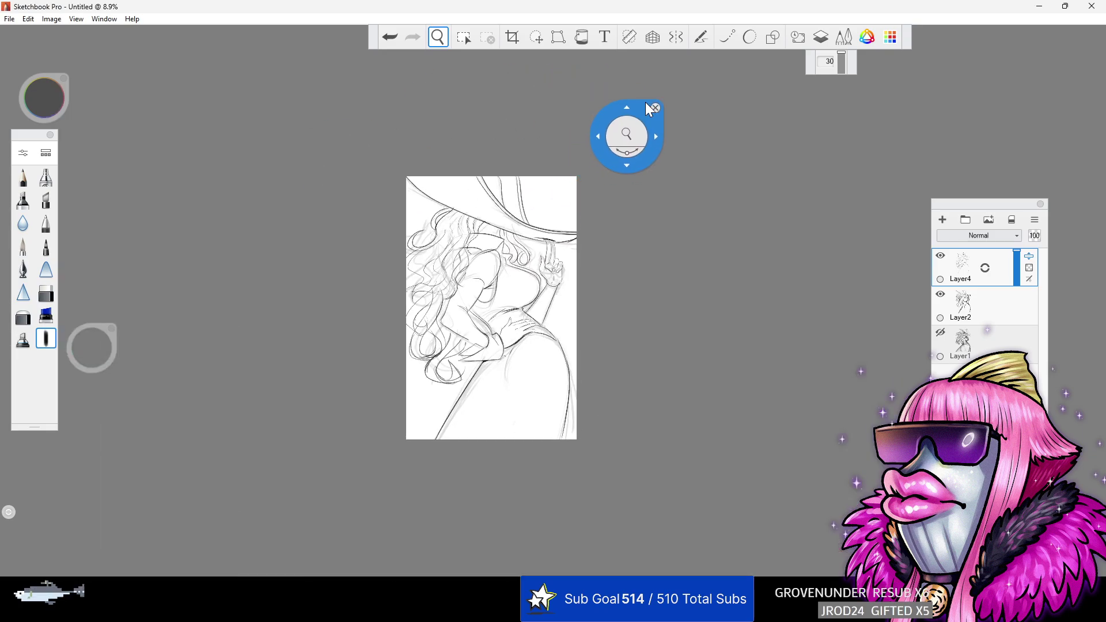
pyautogui.moveTo(520, 217); pyautogui.dragTo(689, 176)
pyautogui.press('space')
pyautogui.moveTo(218, 402); pyautogui.dragTo(220, 478)
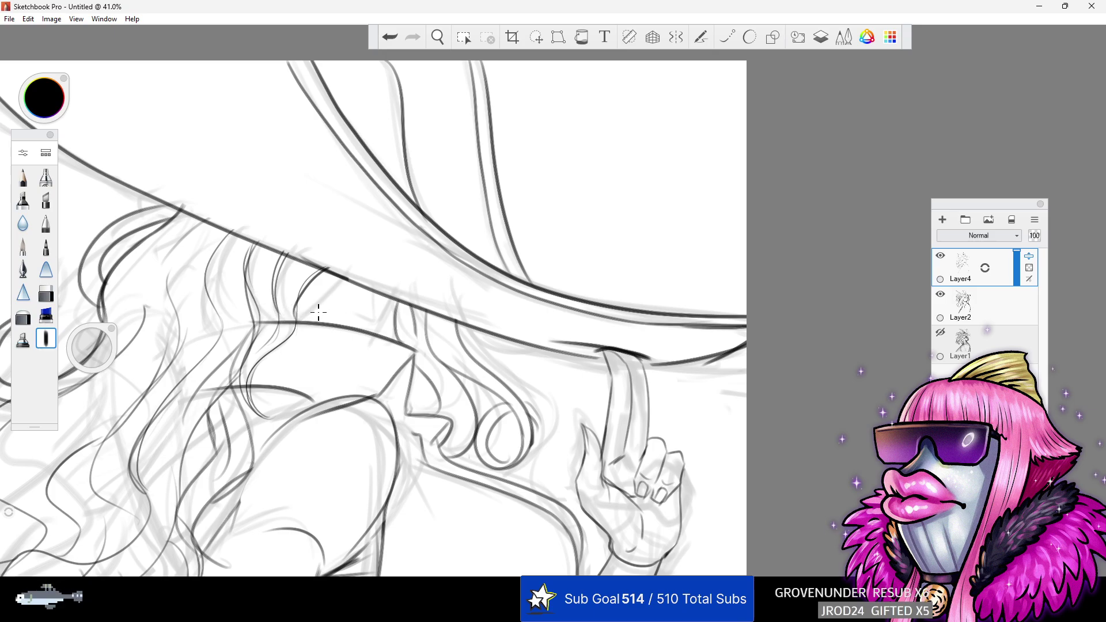
pyautogui.moveTo(237, 236)
pyautogui.mouseDown()
pyautogui.moveTo(228, 327)
pyautogui.moveTo(200, 316)
pyautogui.mouseUp()
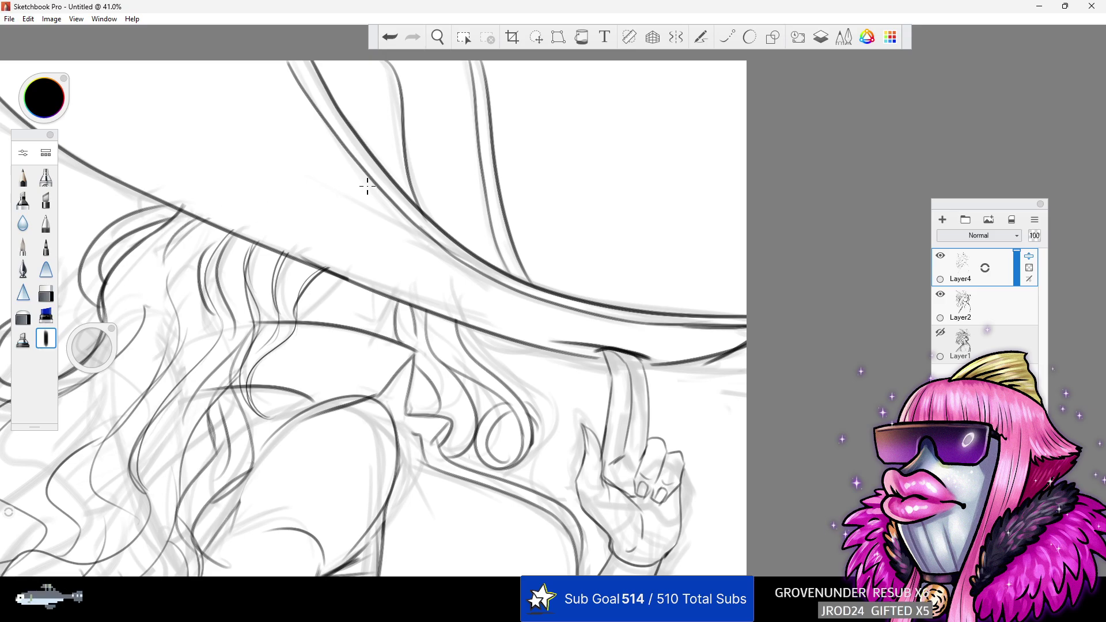
# - Ink a short dark lock of hair beneath the brim, above the front of the face
pyautogui.moveTo(372, 295)
pyautogui.mouseDown()
pyautogui.moveTo(381, 321)
pyautogui.moveTo(370, 343)
pyautogui.mouseUp()
pyautogui.click(388, 42)
pyautogui.click(390, 38)
pyautogui.moveTo(397, 303)
pyautogui.mouseDown()
pyautogui.moveTo(371, 340)
pyautogui.moveTo(397, 304)
pyautogui.moveTo(395, 333)
pyautogui.mouseUp()
# - Ink and darken the lock sweeping from under the brim down across the top of the face
pyautogui.moveTo(302, 315)
pyautogui.mouseDown()
pyautogui.moveTo(349, 288)
pyautogui.moveTo(310, 309)
pyautogui.mouseUp()
pyautogui.doubleClick(390, 38)
pyautogui.moveTo(297, 315); pyautogui.dragTo(356, 284)
pyautogui.click(390, 38)
pyautogui.moveTo(292, 325)
pyautogui.mouseDown()
pyautogui.moveTo(367, 280)
pyautogui.moveTo(297, 314)
pyautogui.moveTo(350, 288)
pyautogui.mouseUp()
pyautogui.click(390, 38)
pyautogui.moveTo(294, 326)
pyautogui.mouseDown()
pyautogui.moveTo(327, 271)
pyautogui.moveTo(249, 371)
pyautogui.mouseUp()
# - Strengthen the edge of the sleeve cuff at the resting hand's wrist
pyautogui.click(438, 37)
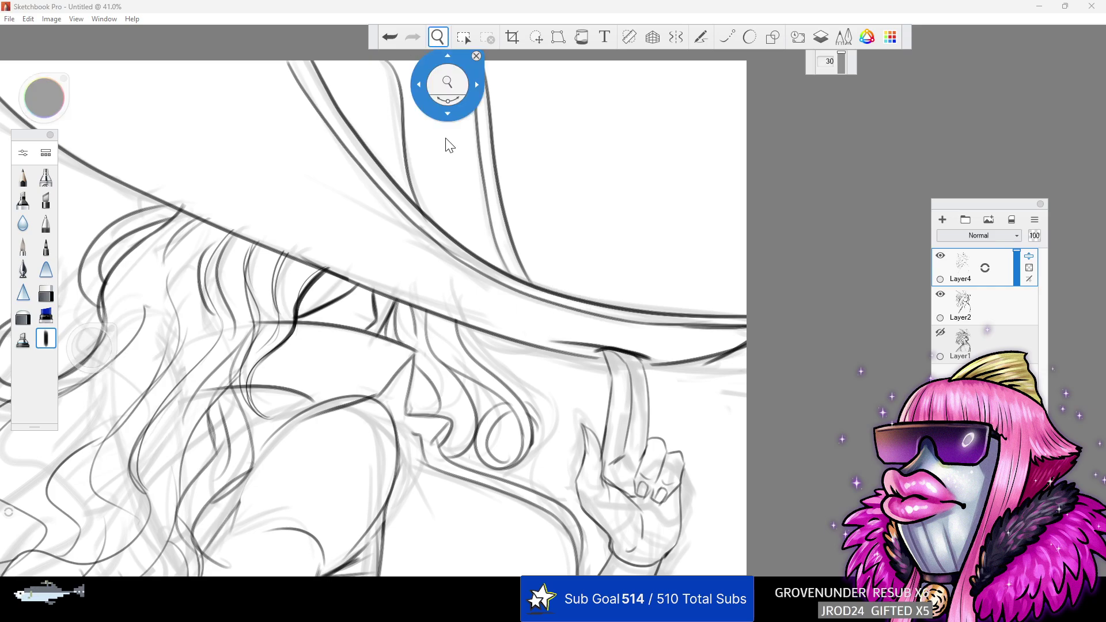
pyautogui.moveTo(446, 131); pyautogui.dragTo(398, 107)
pyautogui.click(532, 142)
pyautogui.moveTo(540, 176); pyautogui.dragTo(538, 178)
pyautogui.moveTo(444, 391); pyautogui.dragTo(565, 348)
pyautogui.doubleClick(46, 292)
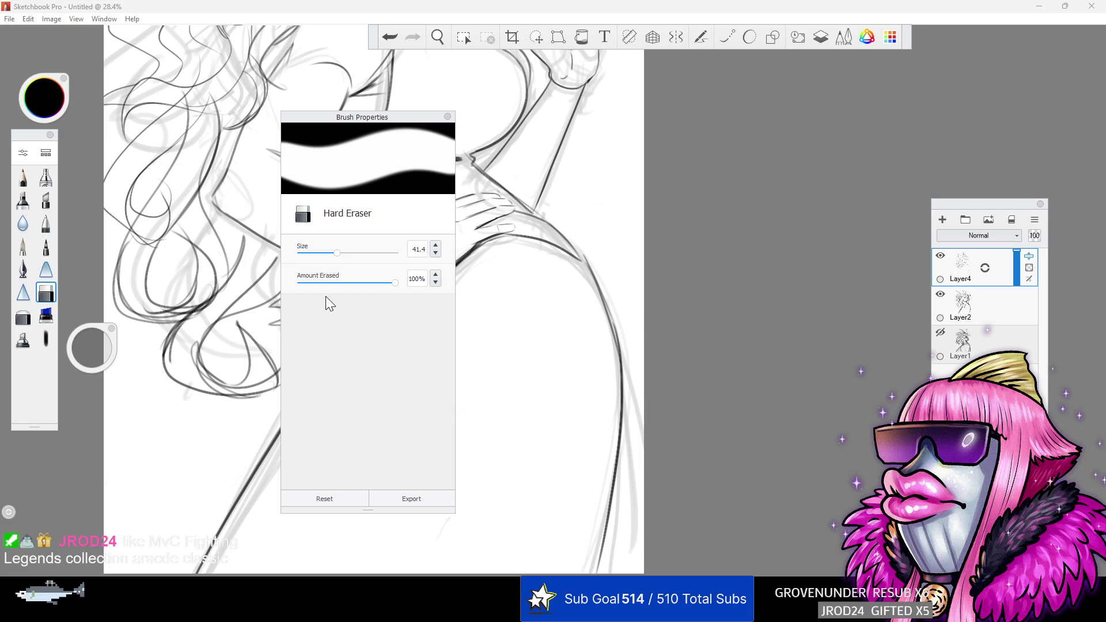
pyautogui.click(447, 117)
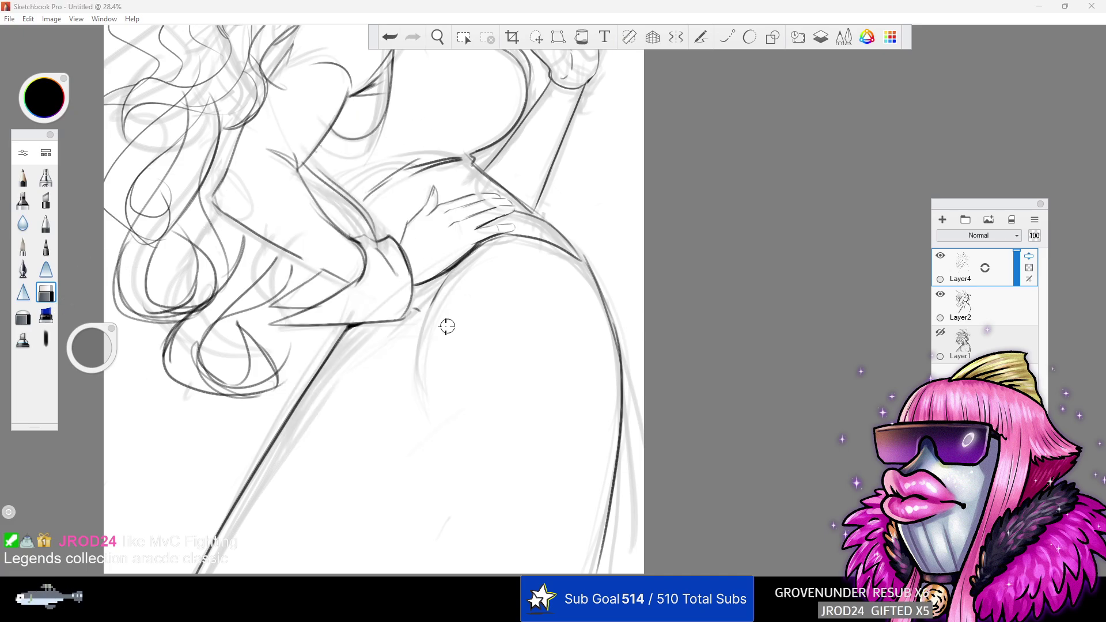
pyautogui.click(46, 339)
pyautogui.moveTo(396, 316); pyautogui.dragTo(412, 271)
# - Erase the wrist line and the upper part of the outer forearm line on the raised arm
pyautogui.click(438, 38)
pyautogui.moveTo(459, 169); pyautogui.dragTo(364, 206)
pyautogui.moveTo(382, 190); pyautogui.dragTo(297, 292)
pyautogui.moveTo(445, 234); pyautogui.dragTo(560, 226)
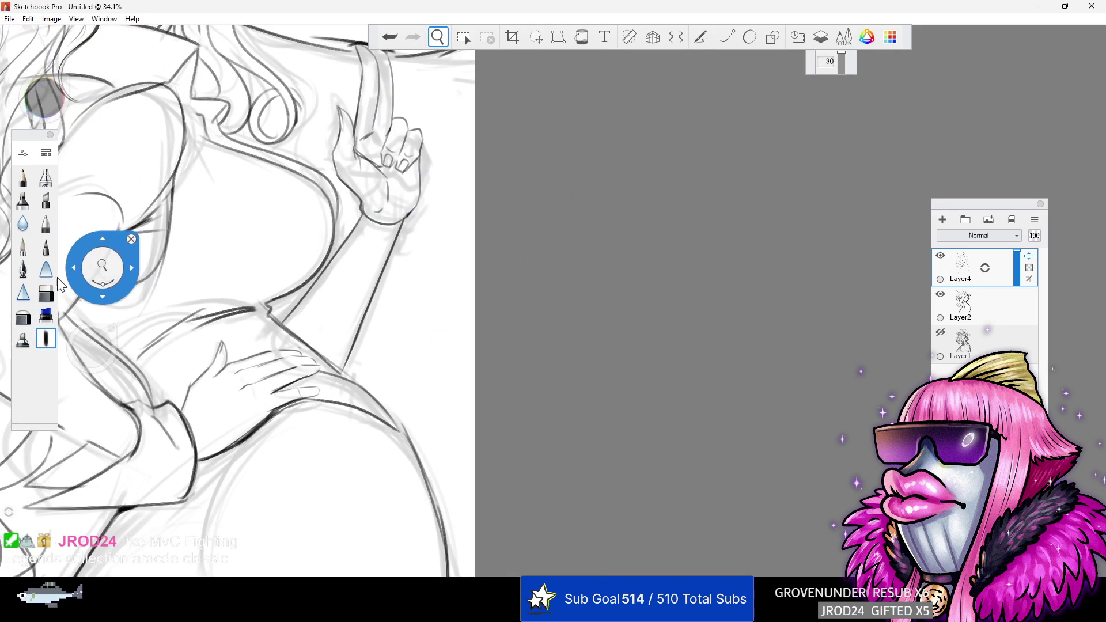
pyautogui.click(46, 292)
pyautogui.moveTo(375, 211)
pyautogui.mouseDown()
pyautogui.moveTo(382, 225)
pyautogui.moveTo(338, 270)
pyautogui.moveTo(399, 237)
pyautogui.mouseUp()
# - Ink a flared sleeve on the raised arm with an inner edge, a curved opening and an outer edge from the wrist
pyautogui.click(46, 339)
pyautogui.moveTo(360, 198)
pyautogui.mouseDown()
pyautogui.moveTo(331, 253)
pyautogui.moveTo(415, 333)
pyautogui.mouseUp()
pyautogui.moveTo(349, 275); pyautogui.dragTo(439, 348)
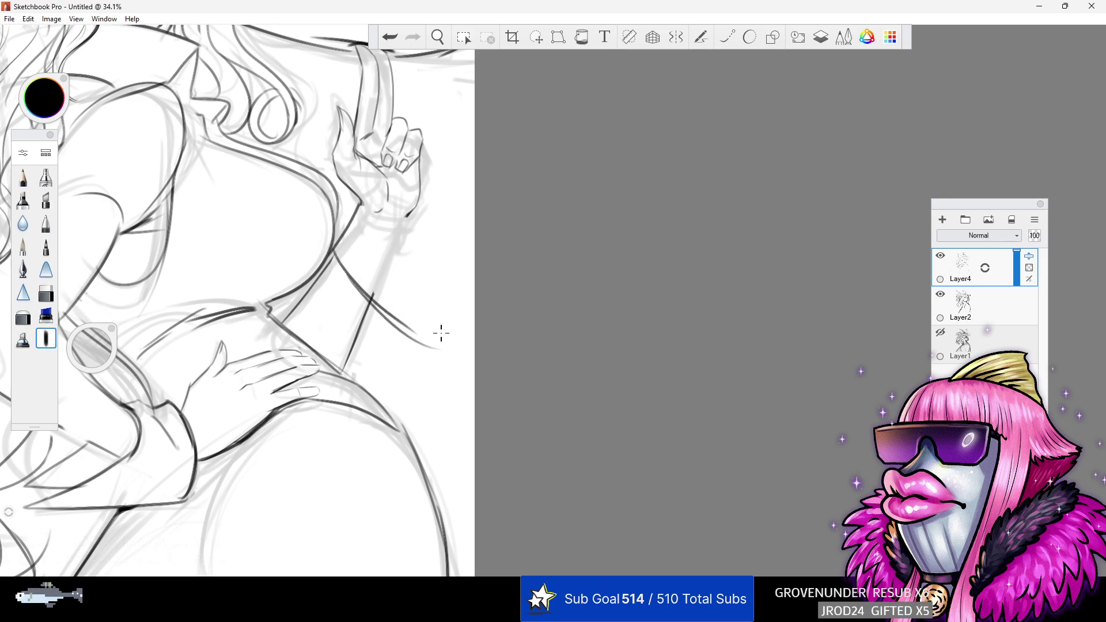
pyautogui.moveTo(360, 197)
pyautogui.mouseDown()
pyautogui.moveTo(412, 219)
pyautogui.moveTo(428, 348)
pyautogui.mouseUp()
pyautogui.click(390, 38)
pyautogui.moveTo(415, 219)
pyautogui.mouseDown()
pyautogui.moveTo(436, 348)
pyautogui.moveTo(360, 289)
pyautogui.mouseUp()
# - Darken the raised arm's inner forearm line from the sleeve opening down towards the waist
pyautogui.click(438, 38)
pyautogui.moveTo(462, 190); pyautogui.dragTo(353, 184)
pyautogui.moveTo(546, 172); pyautogui.dragTo(577, 222)
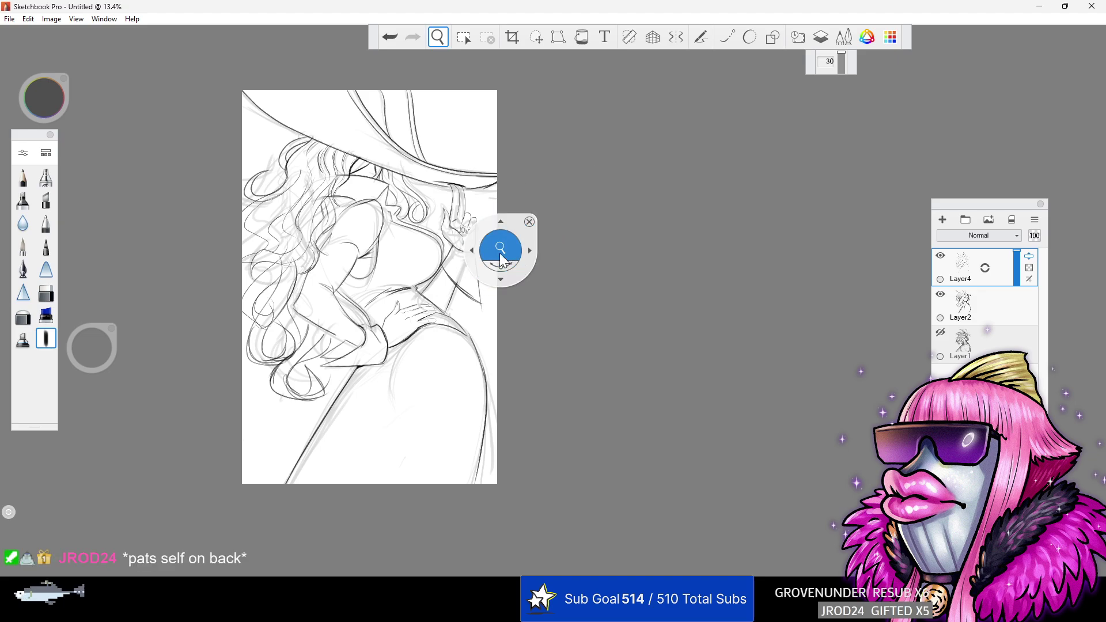
pyautogui.moveTo(501, 254); pyautogui.dragTo(608, 252)
pyautogui.click(47, 337)
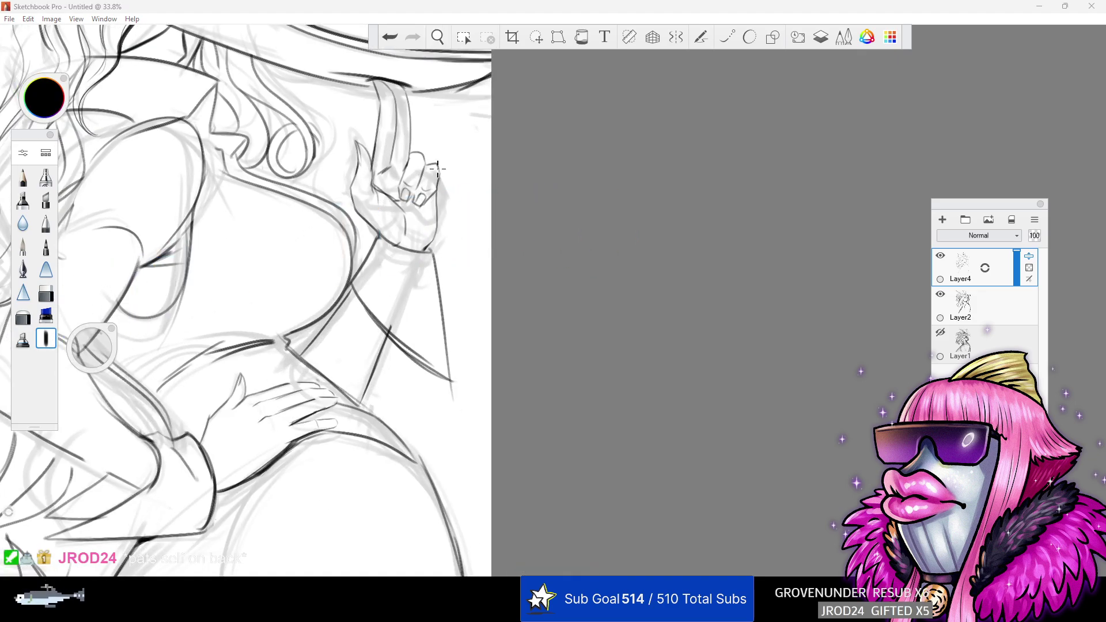
pyautogui.moveTo(353, 286)
pyautogui.mouseDown()
pyautogui.moveTo(304, 351)
pyautogui.moveTo(381, 326)
pyautogui.moveTo(298, 330)
pyautogui.mouseUp()
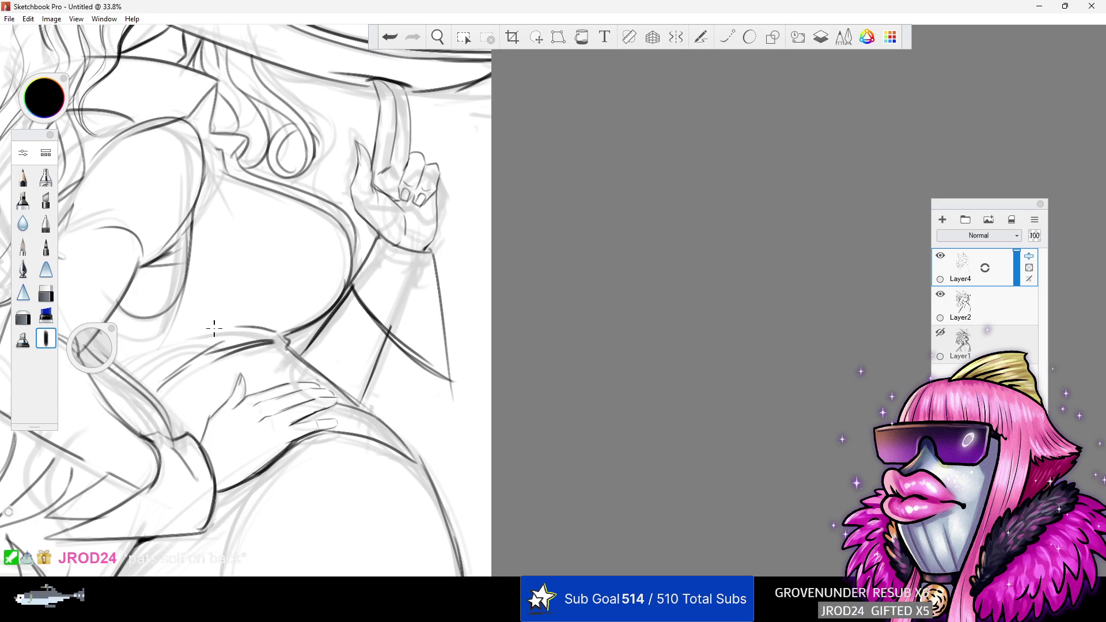
# - Strengthen the near shoulder's curve, the bodice line beside the armpit and the pointed edge of the collar
pyautogui.moveTo(348, 279); pyautogui.dragTo(312, 205)
pyautogui.press('space')
pyautogui.moveTo(405, 173); pyautogui.dragTo(516, 295)
pyautogui.moveTo(421, 237); pyautogui.dragTo(452, 215)
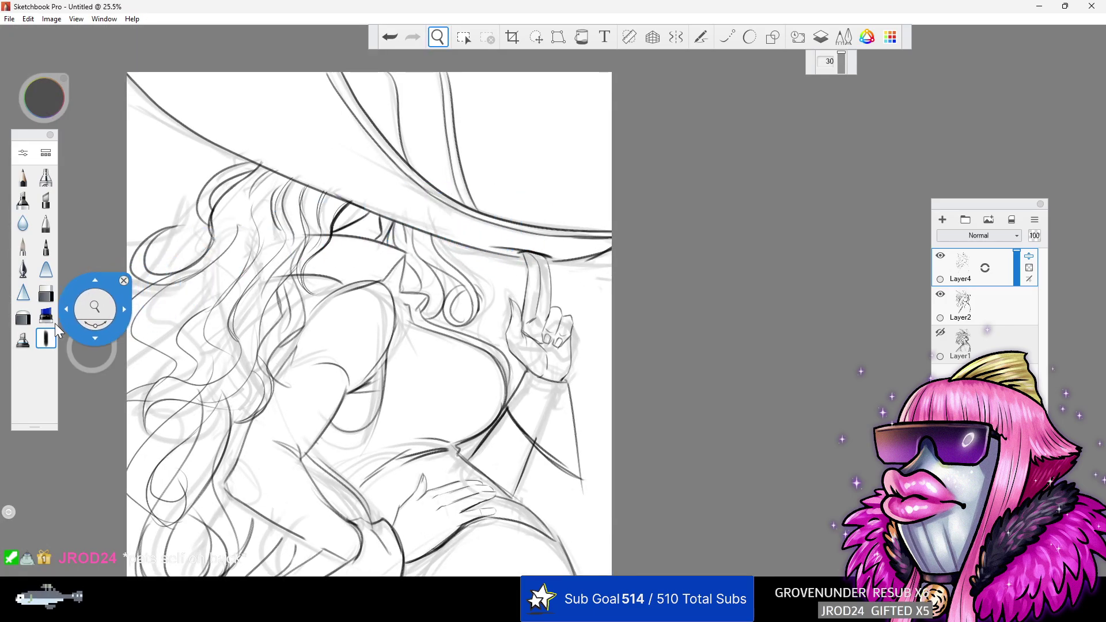
pyautogui.click(47, 339)
pyautogui.moveTo(292, 355); pyautogui.dragTo(383, 276)
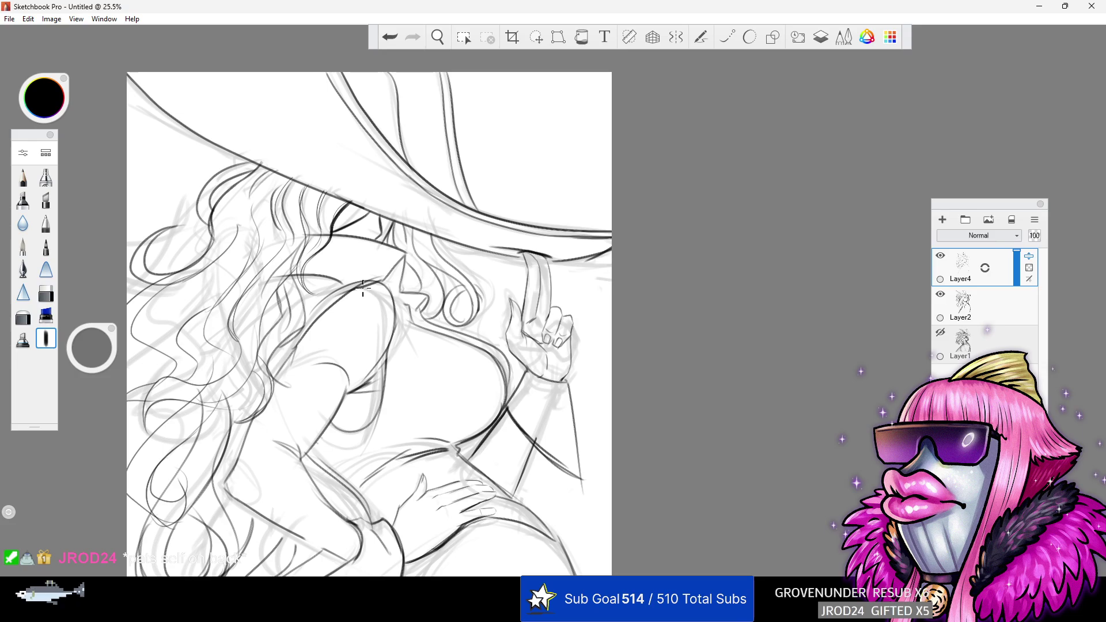
pyautogui.moveTo(382, 403); pyautogui.dragTo(404, 318)
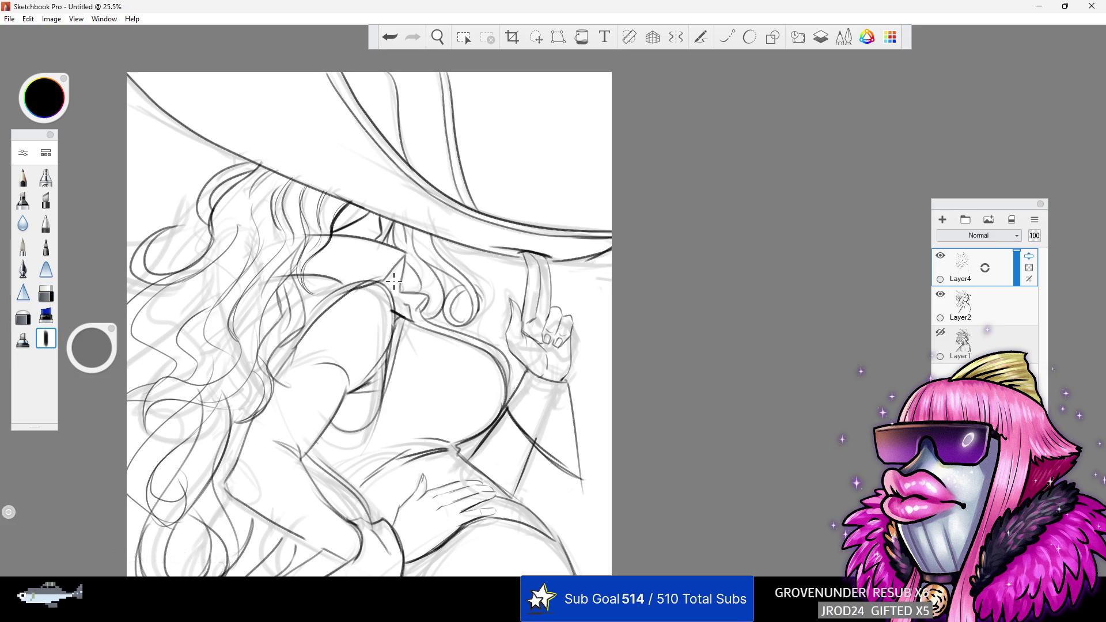
pyautogui.moveTo(401, 259); pyautogui.dragTo(399, 291)
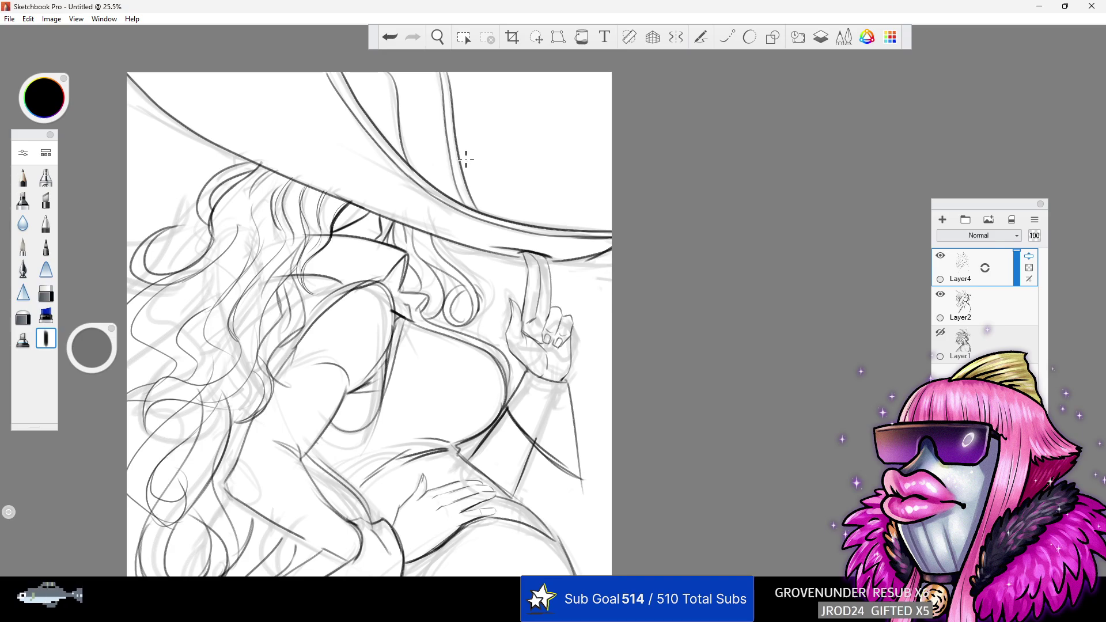
# - Ink the collar's lower edge from the hair across to the near shoulder
pyautogui.click(436, 38)
pyautogui.moveTo(447, 127); pyautogui.dragTo(337, 122)
pyautogui.moveTo(553, 159); pyautogui.dragTo(550, 165)
pyautogui.moveTo(528, 309); pyautogui.dragTo(484, 447)
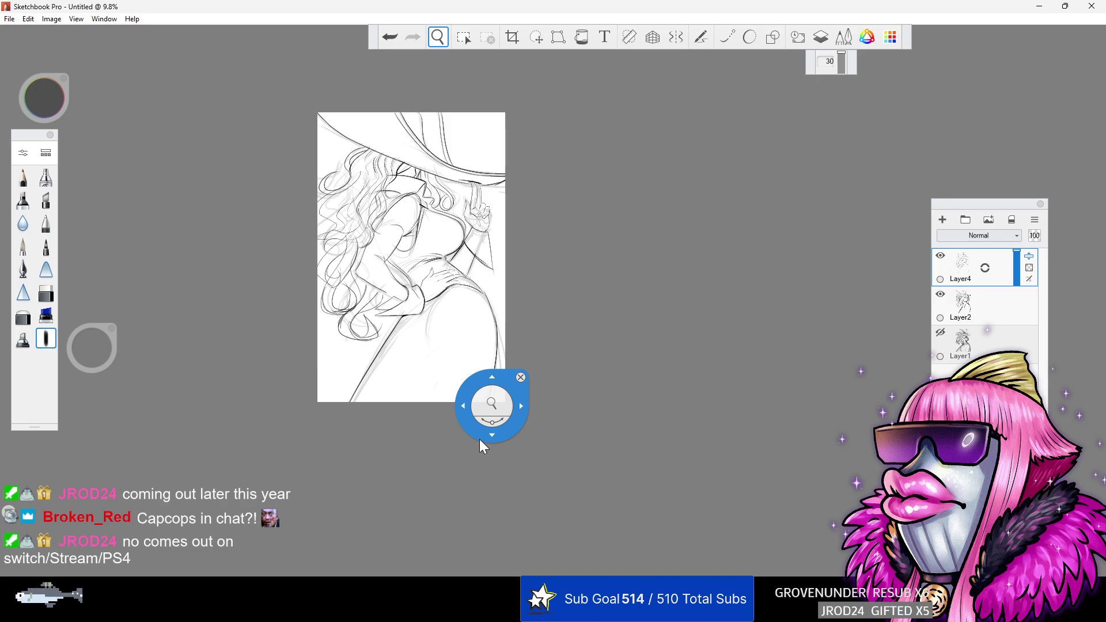
pyautogui.moveTo(452, 130); pyautogui.dragTo(548, 132)
pyautogui.click(49, 346)
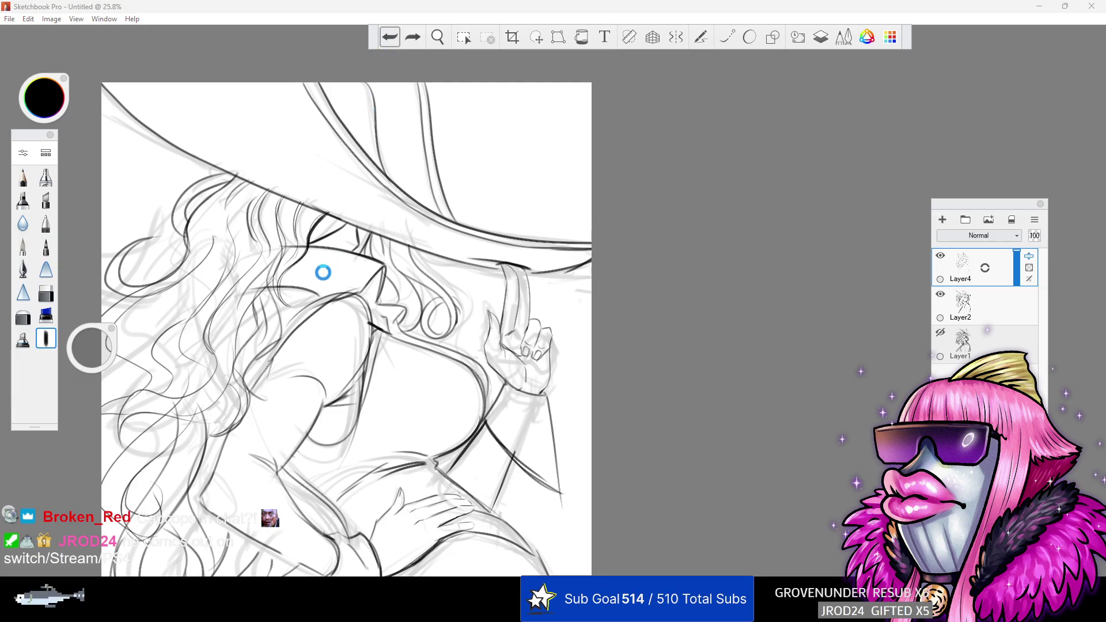
pyautogui.click(436, 41)
pyautogui.moveTo(442, 154); pyautogui.dragTo(322, 148)
pyautogui.moveTo(541, 132); pyautogui.dragTo(537, 151)
pyautogui.moveTo(433, 153); pyautogui.dragTo(533, 153)
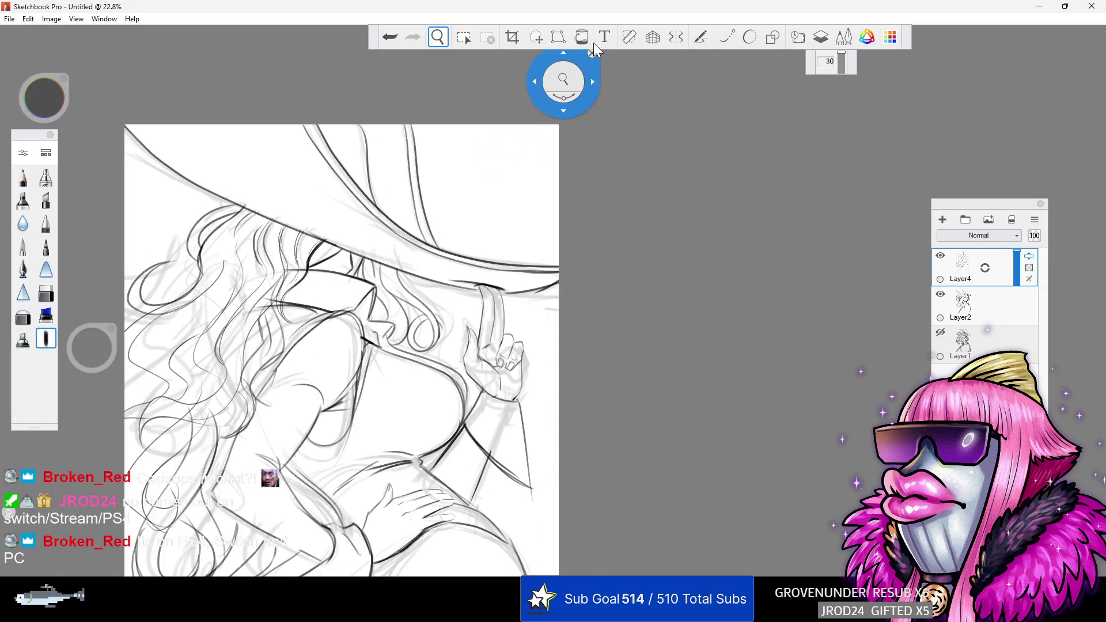
# - Select the whole hat with a freehand lasso and shift it slightly downward
pyautogui.click(536, 38)
pyautogui.click(851, 63)
pyautogui.moveTo(483, 122)
pyautogui.mouseDown()
pyautogui.moveTo(605, 235)
pyautogui.moveTo(565, 309)
pyautogui.moveTo(529, 316)
pyautogui.moveTo(473, 286)
pyautogui.moveTo(412, 285)
pyautogui.moveTo(297, 244)
pyautogui.moveTo(248, 220)
pyautogui.moveTo(138, 118)
pyautogui.moveTo(453, 88)
pyautogui.mouseUp()
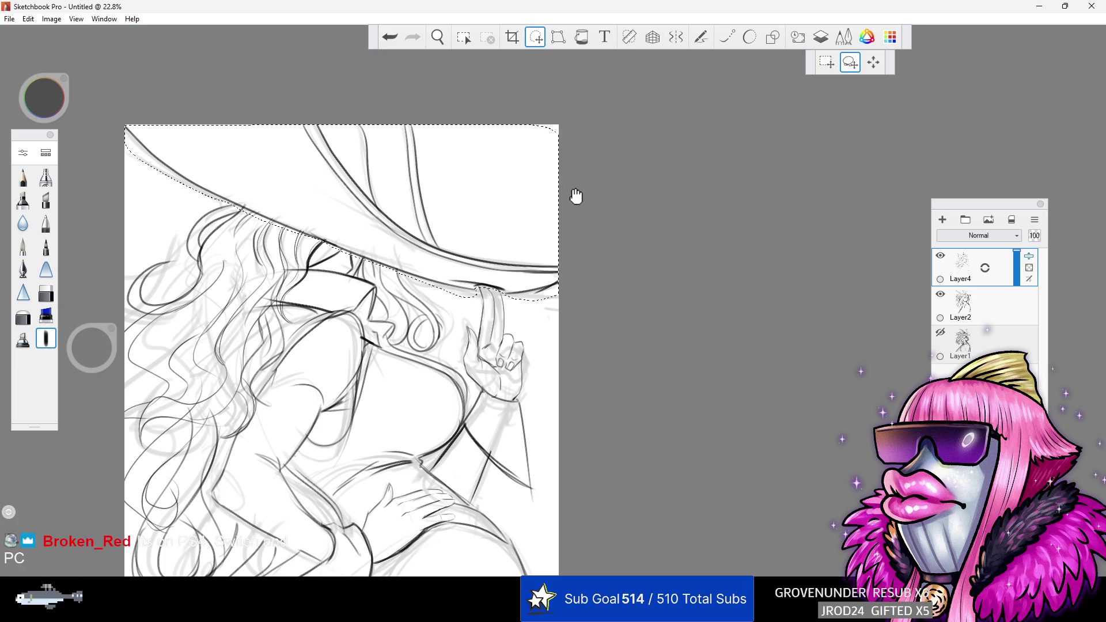
pyautogui.moveTo(579, 182); pyautogui.dragTo(579, 192)
# - Erase along the brim's lower line above the hair and face to clean it up
pyautogui.click(439, 38)
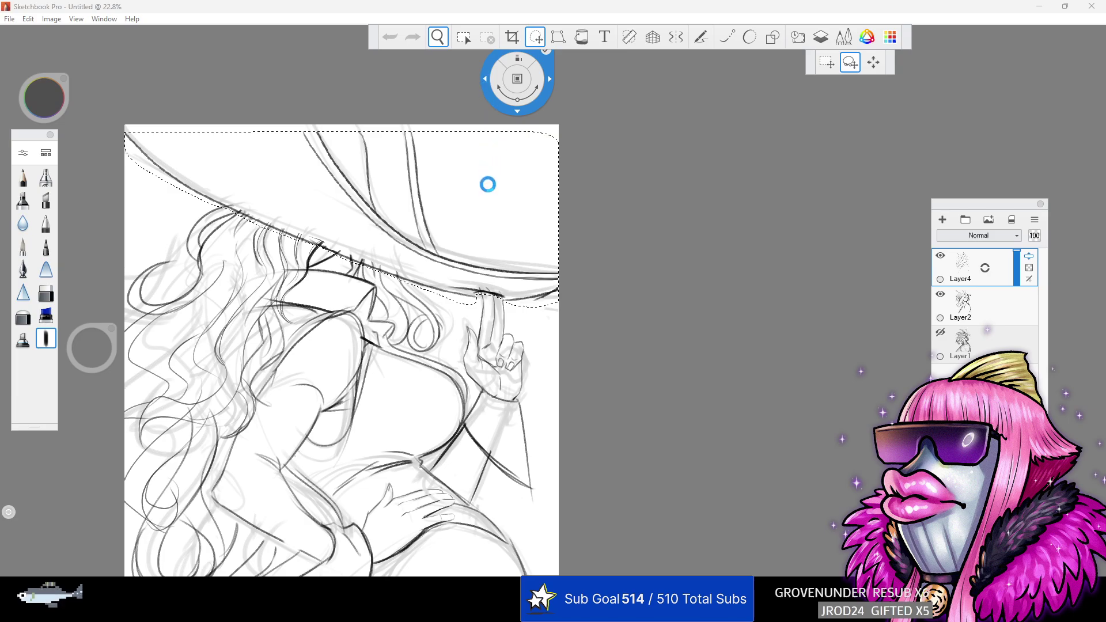
pyautogui.moveTo(485, 136); pyautogui.dragTo(387, 155)
pyautogui.moveTo(590, 136); pyautogui.dragTo(578, 158)
pyautogui.moveTo(467, 152); pyautogui.dragTo(591, 137)
pyautogui.click(46, 292)
pyautogui.moveTo(175, 242); pyautogui.dragTo(155, 233)
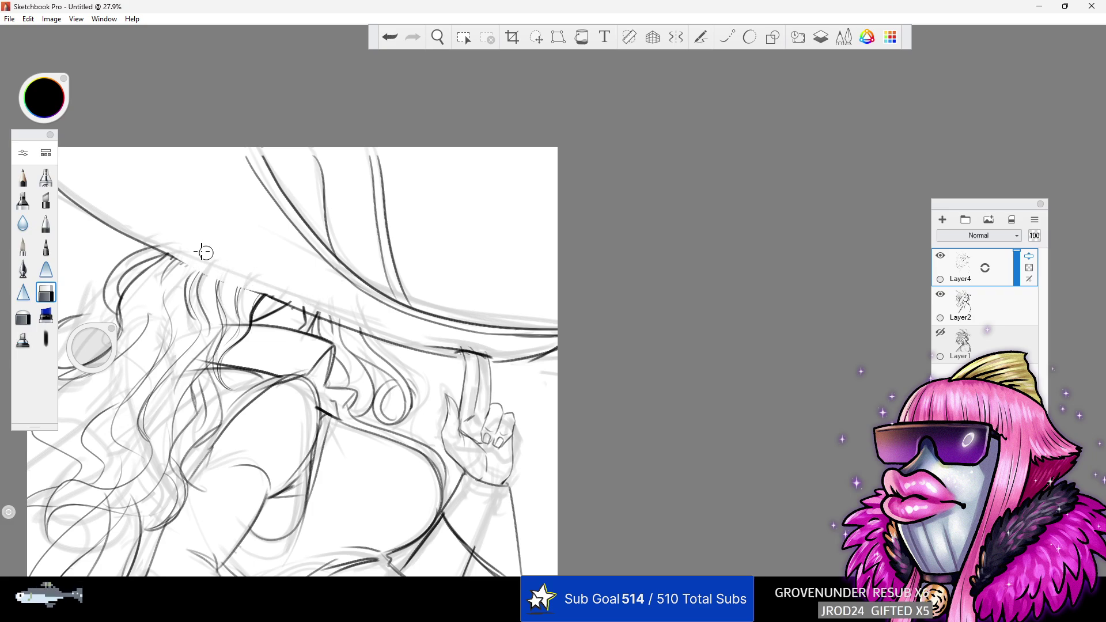
pyautogui.click(390, 37)
pyautogui.click(390, 37)
pyautogui.moveTo(215, 265); pyautogui.dragTo(269, 286)
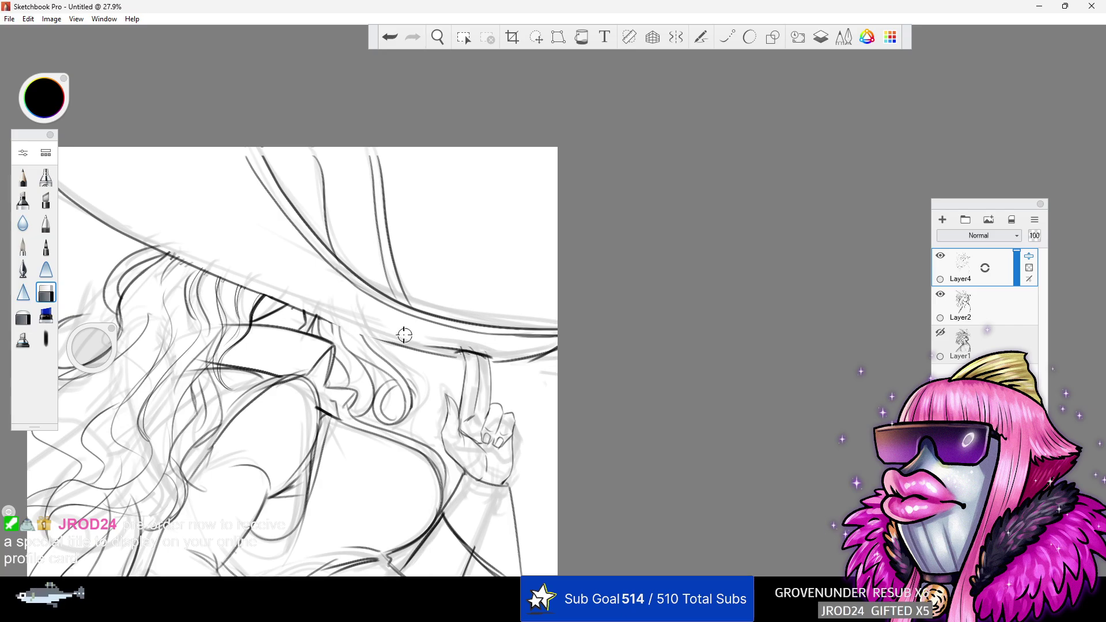
# - Redraw the brim's lower edge as a smooth dark curve from above the face to the raised fingertips
pyautogui.press('e')
pyautogui.moveTo(296, 312); pyautogui.dragTo(405, 336)
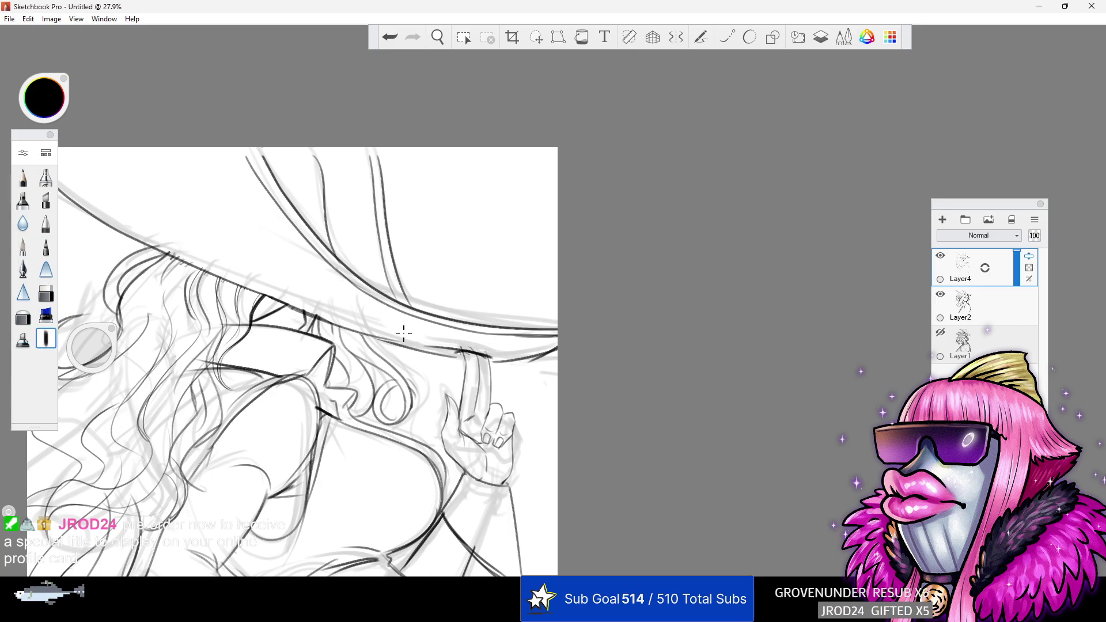
pyautogui.click(388, 39)
pyautogui.moveTo(291, 311); pyautogui.dragTo(429, 356)
pyautogui.click(383, 44)
pyautogui.moveTo(273, 296); pyautogui.dragTo(412, 335)
pyautogui.click(390, 37)
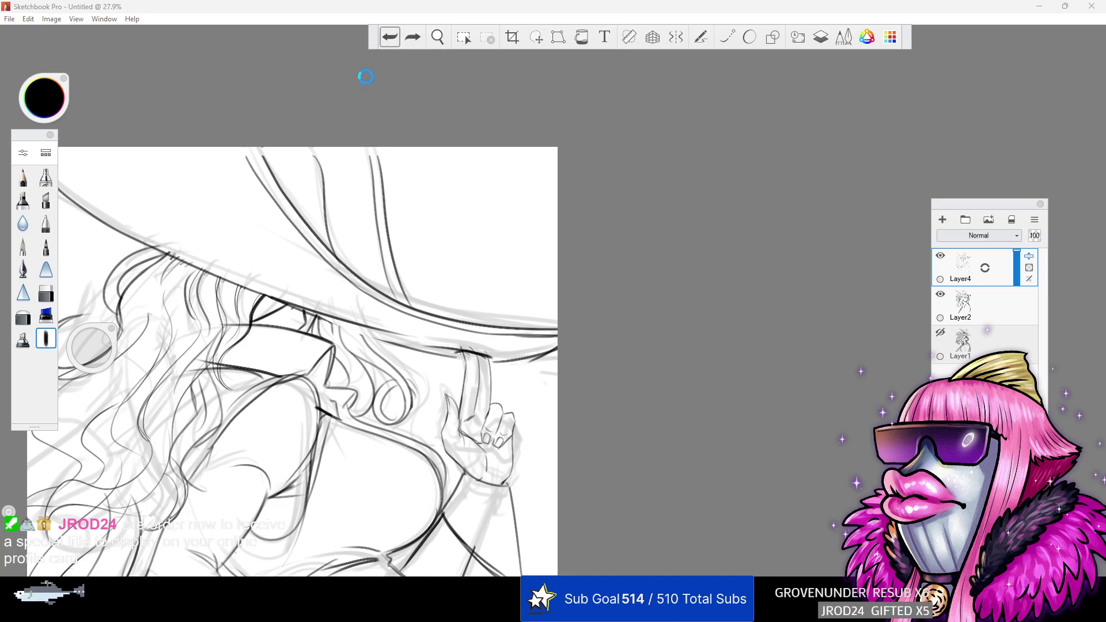
pyautogui.moveTo(273, 295); pyautogui.dragTo(454, 350)
pyautogui.click(379, 46)
pyautogui.moveTo(266, 299); pyautogui.dragTo(442, 344)
pyautogui.click(390, 38)
pyautogui.moveTo(266, 296); pyautogui.dragTo(429, 345)
pyautogui.moveTo(349, 328); pyautogui.dragTo(442, 354)
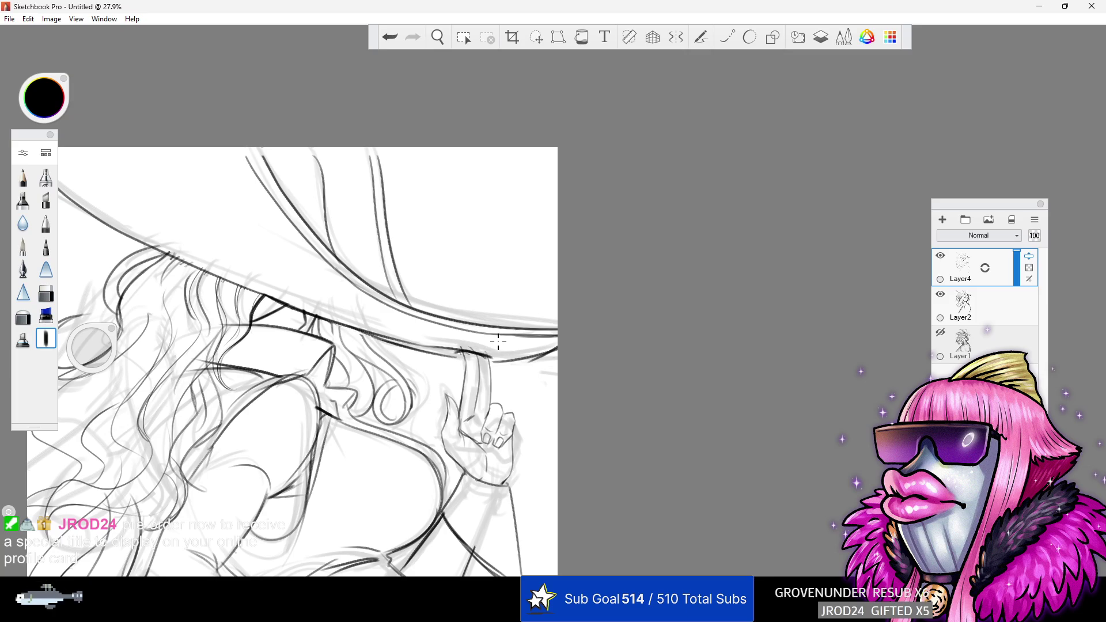
# - Darken the brim's lower edge over the hair up to the face and strengthen the hat crown's outer line
pyautogui.moveTo(296, 308); pyautogui.dragTo(88, 201)
pyautogui.click(389, 39)
pyautogui.moveTo(153, 242); pyautogui.dragTo(311, 315)
pyautogui.click(384, 40)
pyautogui.click(389, 40)
pyautogui.moveTo(155, 245); pyautogui.dragTo(305, 314)
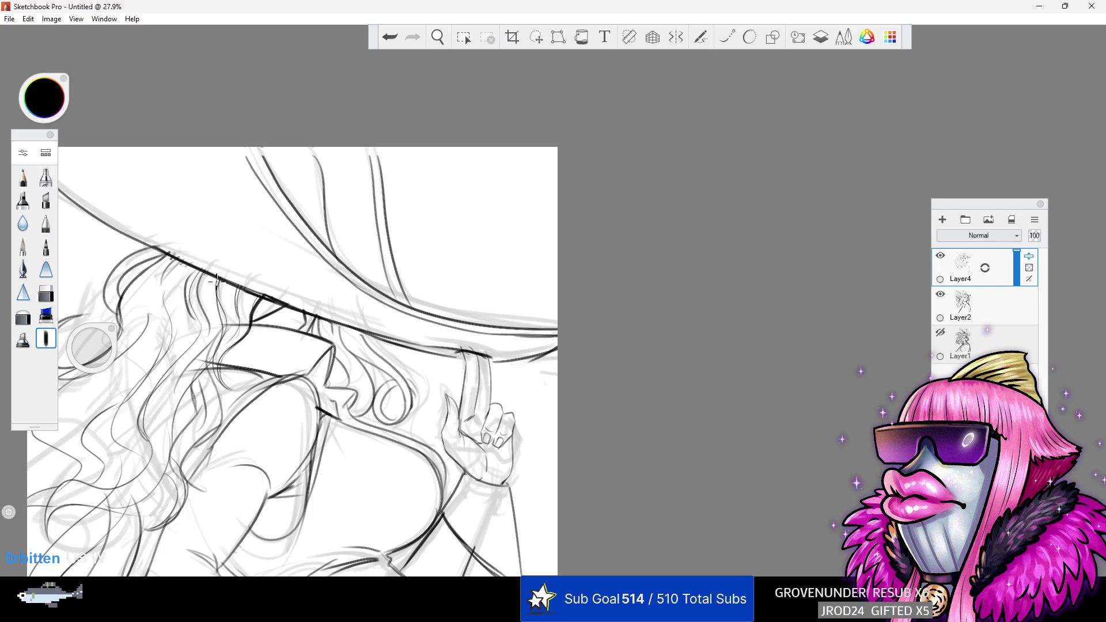
pyautogui.moveTo(242, 145); pyautogui.dragTo(255, 171)
# - Darken the back thigh line below the sleeve cuff and ink the hip curve beneath the resting hand
pyautogui.click(441, 38)
pyautogui.moveTo(447, 143); pyautogui.dragTo(302, 152)
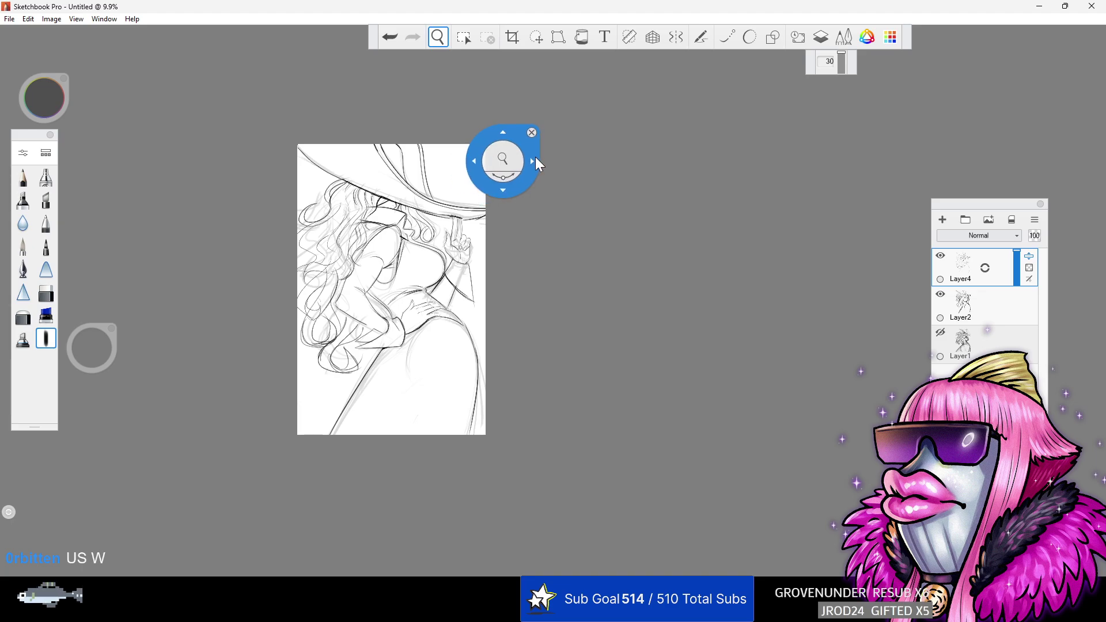
pyautogui.moveTo(410, 354); pyautogui.dragTo(532, 337)
pyautogui.click(46, 338)
pyautogui.moveTo(348, 336); pyautogui.dragTo(235, 493)
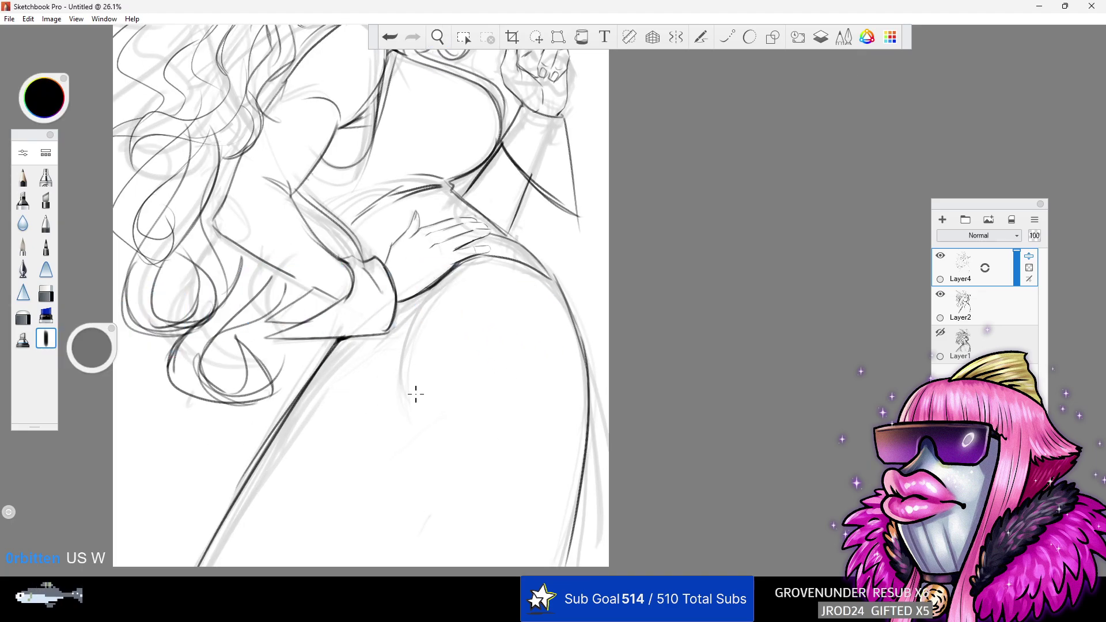
pyautogui.moveTo(402, 341)
pyautogui.mouseDown()
pyautogui.moveTo(482, 257)
pyautogui.moveTo(417, 336)
pyautogui.moveTo(514, 264)
pyautogui.mouseUp()
pyautogui.click(390, 37)
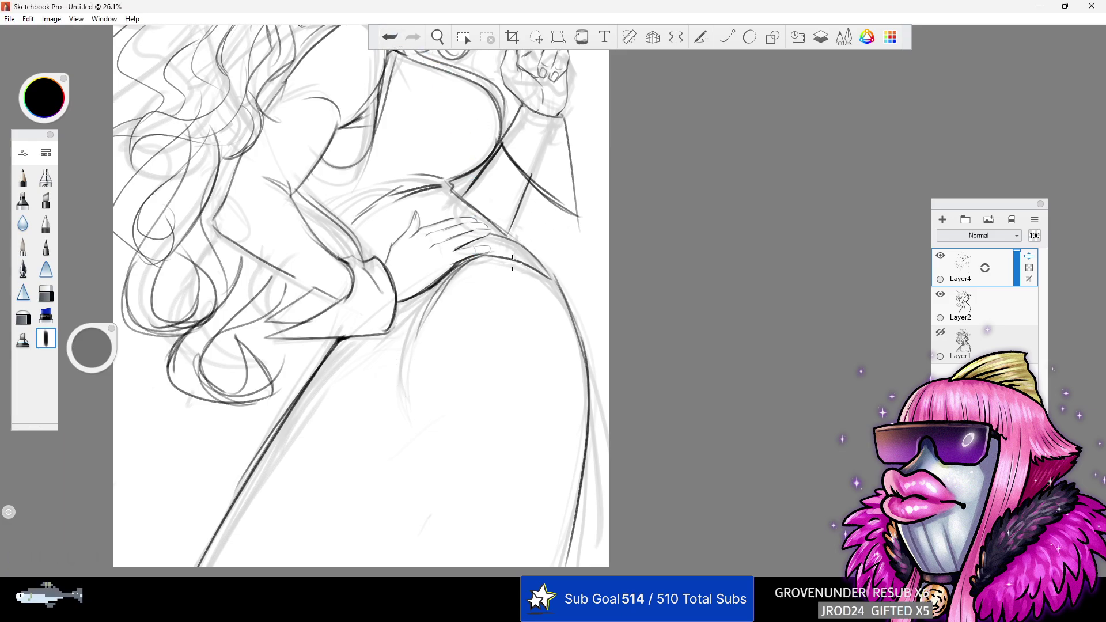
# - Hide the rough sketch on Layer2 to show the line art alone
pyautogui.click(438, 36)
pyautogui.moveTo(472, 185); pyautogui.dragTo(436, 193)
pyautogui.click(632, 189)
pyautogui.moveTo(651, 217); pyautogui.dragTo(616, 242)
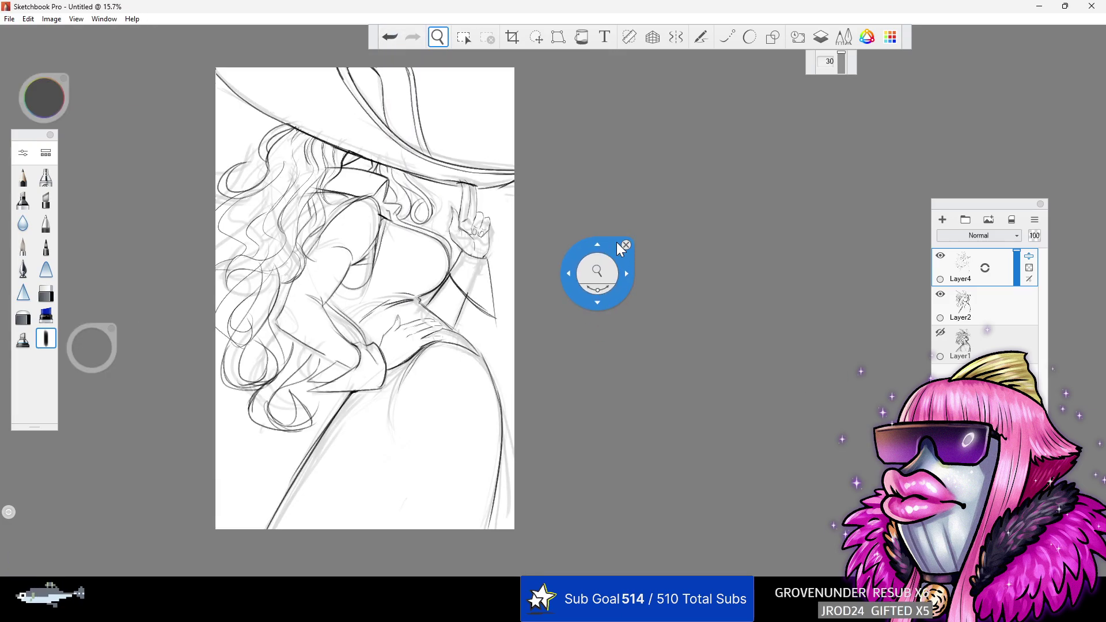
pyautogui.click(940, 295)
pyautogui.moveTo(570, 296); pyautogui.dragTo(768, 430)
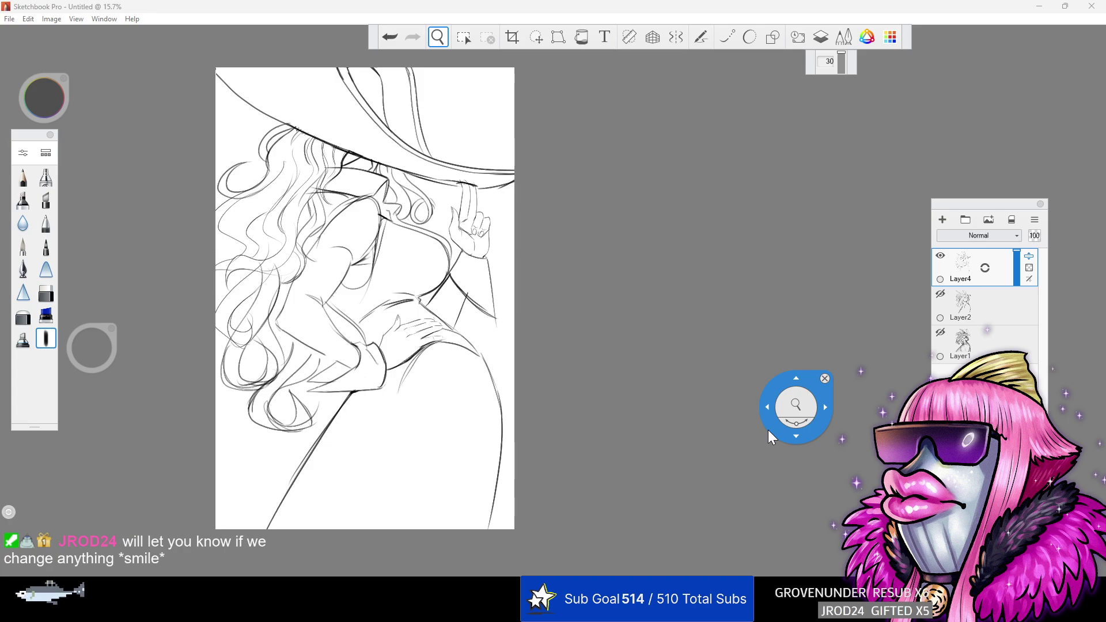
# - Try to clean up and re-ink the raised fingers' lines beneath the hat brim
pyautogui.moveTo(495, 237); pyautogui.dragTo(604, 233)
pyautogui.press('space')
pyautogui.moveTo(442, 99); pyautogui.dragTo(437, 186)
pyautogui.click(47, 292)
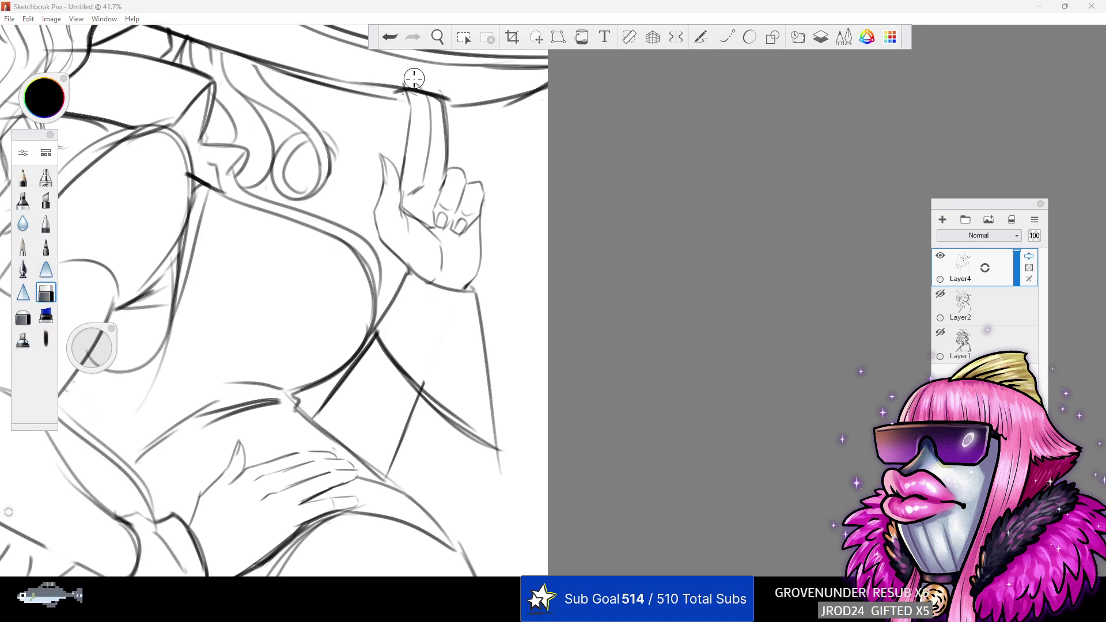
pyautogui.moveTo(393, 95)
pyautogui.mouseDown()
pyautogui.moveTo(406, 102)
pyautogui.moveTo(361, 90)
pyautogui.moveTo(408, 123)
pyautogui.moveTo(401, 159)
pyautogui.mouseUp()
pyautogui.click(46, 339)
pyautogui.click(392, 36)
pyautogui.moveTo(423, 92); pyautogui.dragTo(417, 198)
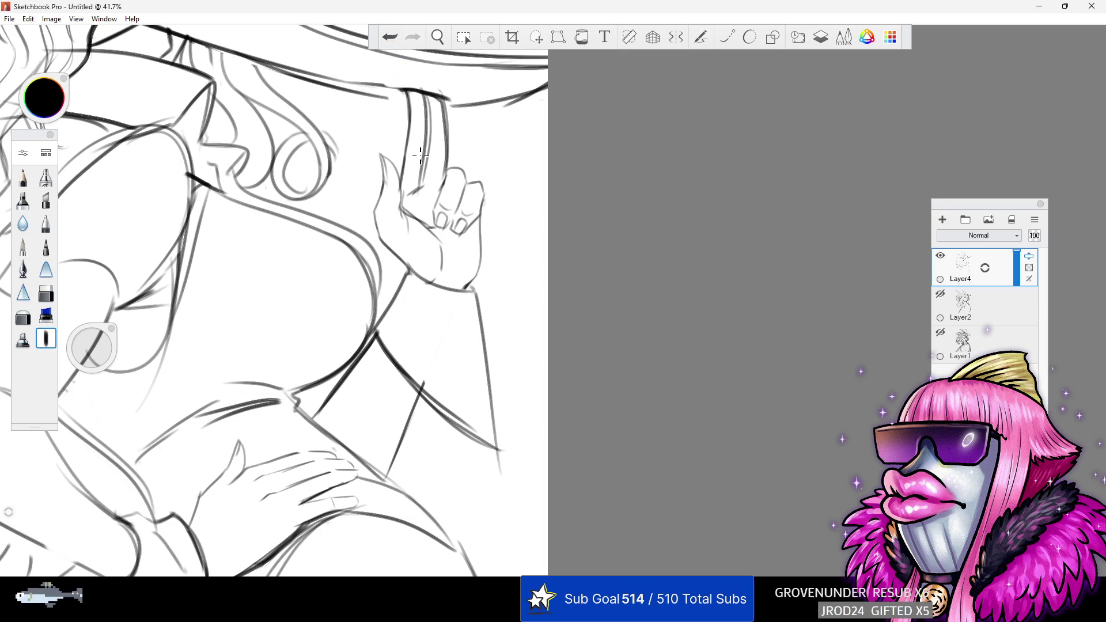
pyautogui.click(390, 37)
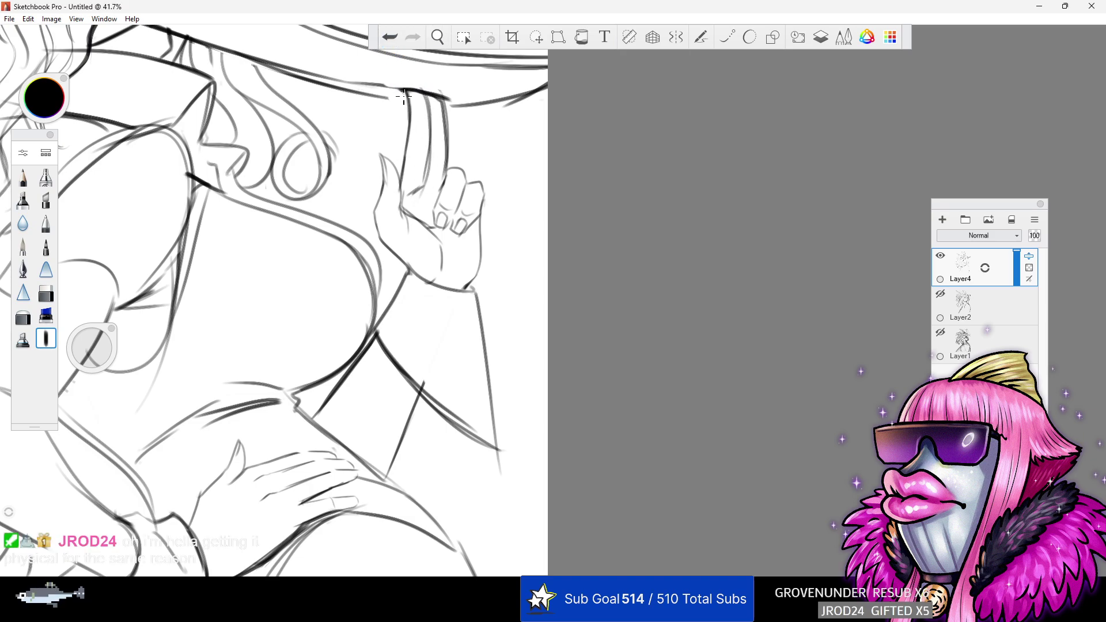
pyautogui.moveTo(409, 103)
pyautogui.mouseDown()
pyautogui.moveTo(368, 93)
pyautogui.moveTo(410, 103)
pyautogui.mouseUp()
pyautogui.click(390, 37)
pyautogui.click(390, 37)
pyautogui.click(390, 37)
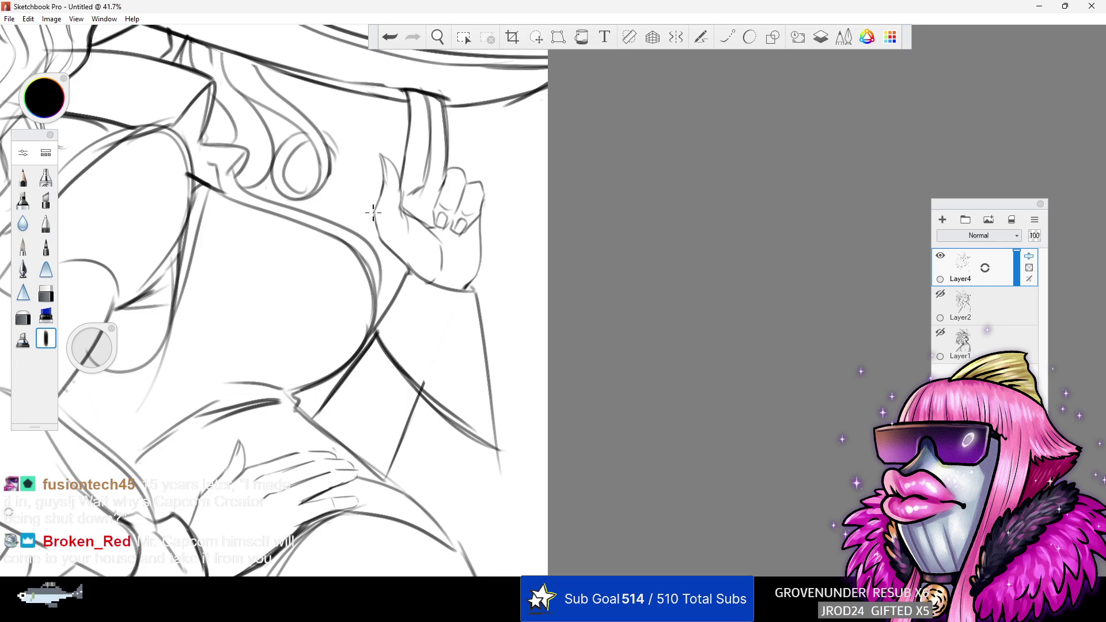
# - Darken the palm's outer edge below the thumb and strengthen the curl and hair strands beside the face
pyautogui.moveTo(376, 239); pyautogui.dragTo(414, 268)
pyautogui.click(438, 39)
pyautogui.moveTo(440, 118); pyautogui.dragTo(443, 140)
pyautogui.moveTo(459, 110); pyautogui.dragTo(473, 208)
pyautogui.moveTo(402, 206); pyautogui.dragTo(499, 182)
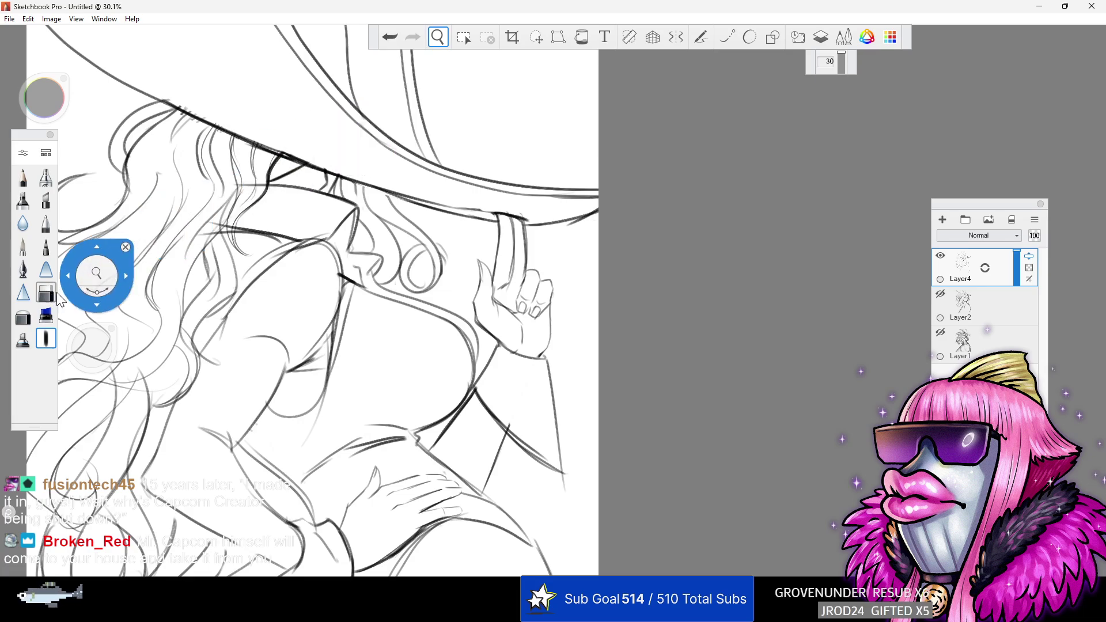
pyautogui.click(46, 338)
pyautogui.moveTo(436, 254); pyautogui.dragTo(449, 281)
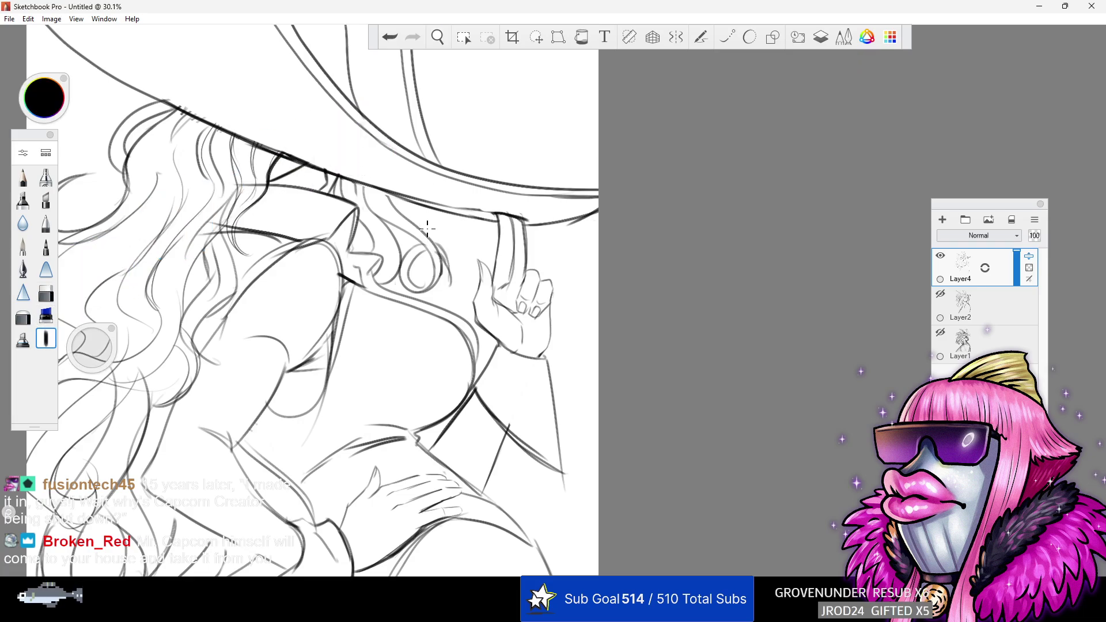
pyautogui.moveTo(340, 175); pyautogui.dragTo(385, 194)
# - Thin the brim's lower edge above the hair with the eraser and re-ink it darker up to the face
pyautogui.click(46, 293)
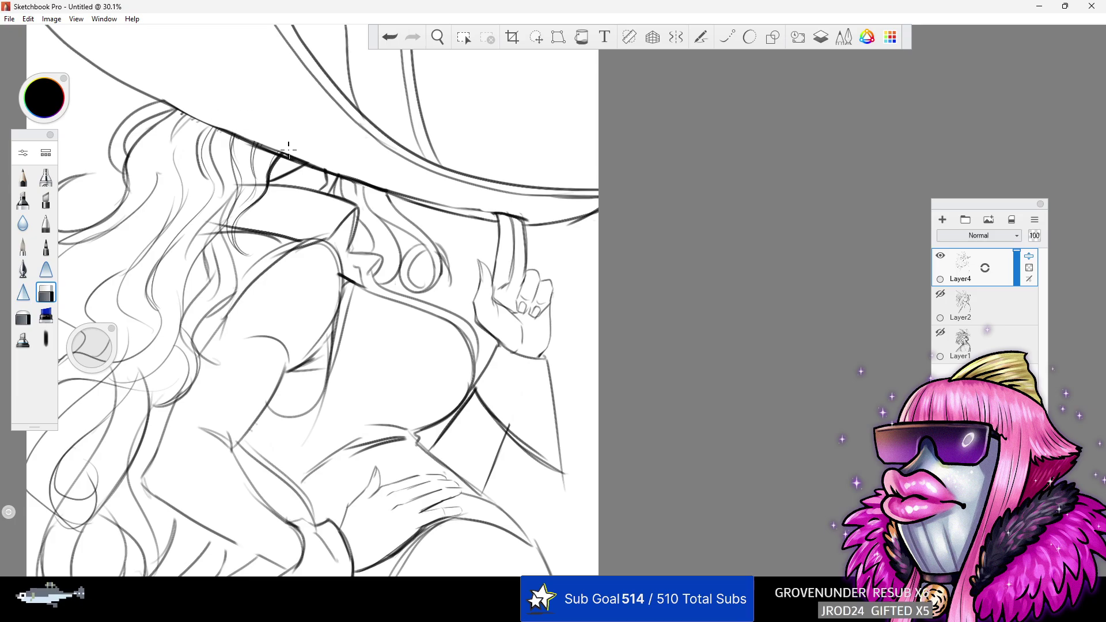
pyautogui.click(47, 317)
pyautogui.moveTo(168, 100); pyautogui.dragTo(344, 167)
pyautogui.click(401, 38)
pyautogui.press('e')
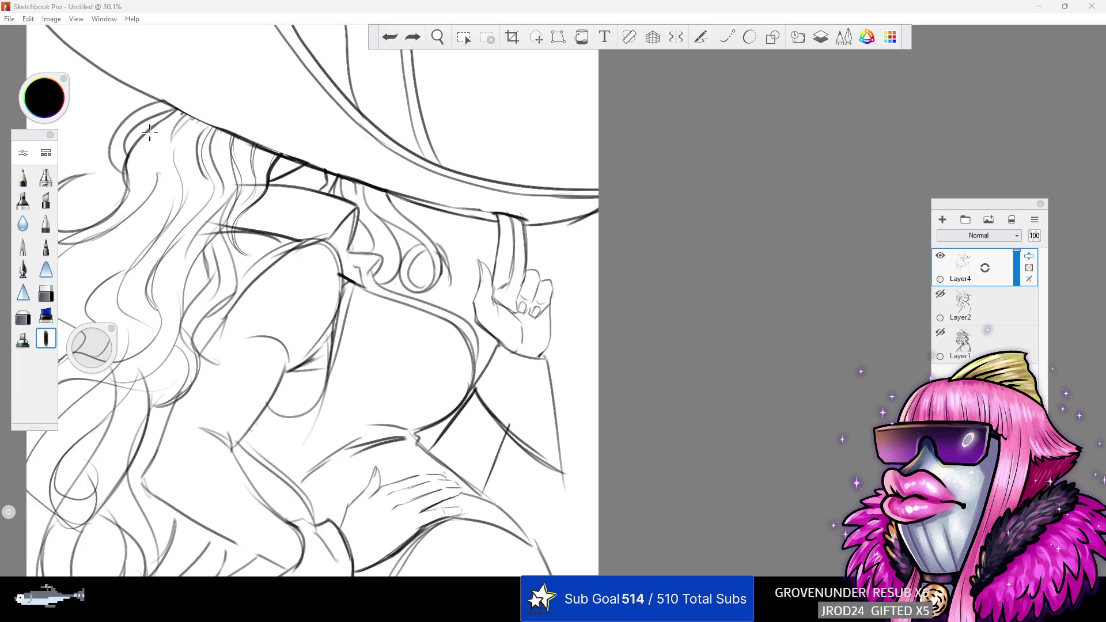
pyautogui.moveTo(161, 103); pyautogui.dragTo(345, 186)
pyautogui.moveTo(172, 103); pyautogui.dragTo(265, 159)
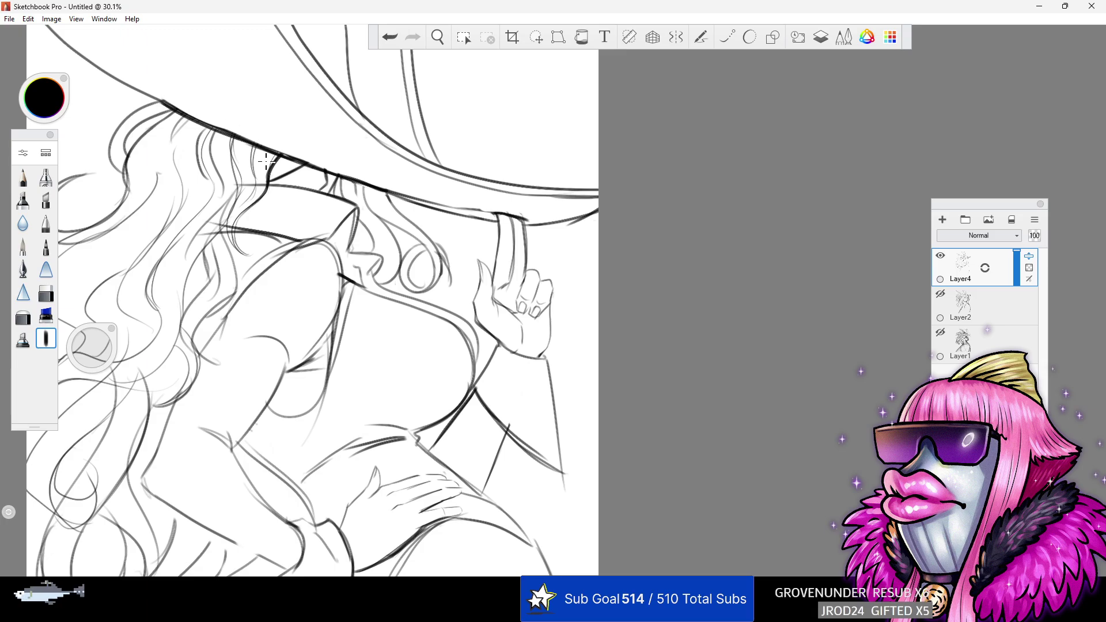
# - Erase the thickened brim edge above the hair between the outer locks and the face
pyautogui.click(440, 34)
pyautogui.moveTo(381, 162); pyautogui.dragTo(452, 295)
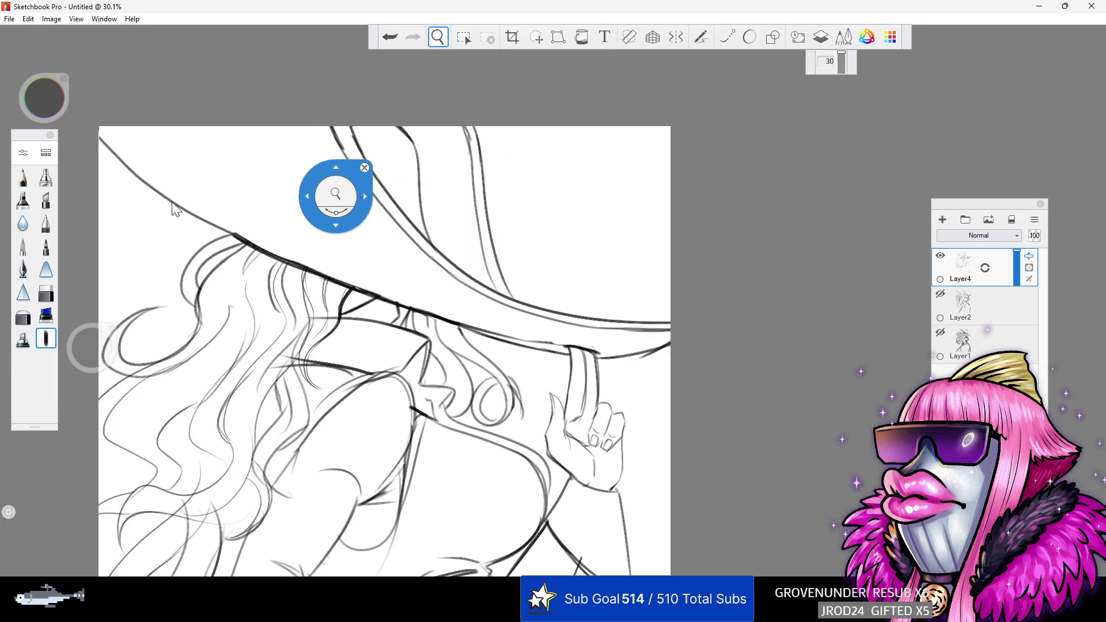
pyautogui.click(46, 293)
pyautogui.moveTo(230, 222); pyautogui.dragTo(401, 299)
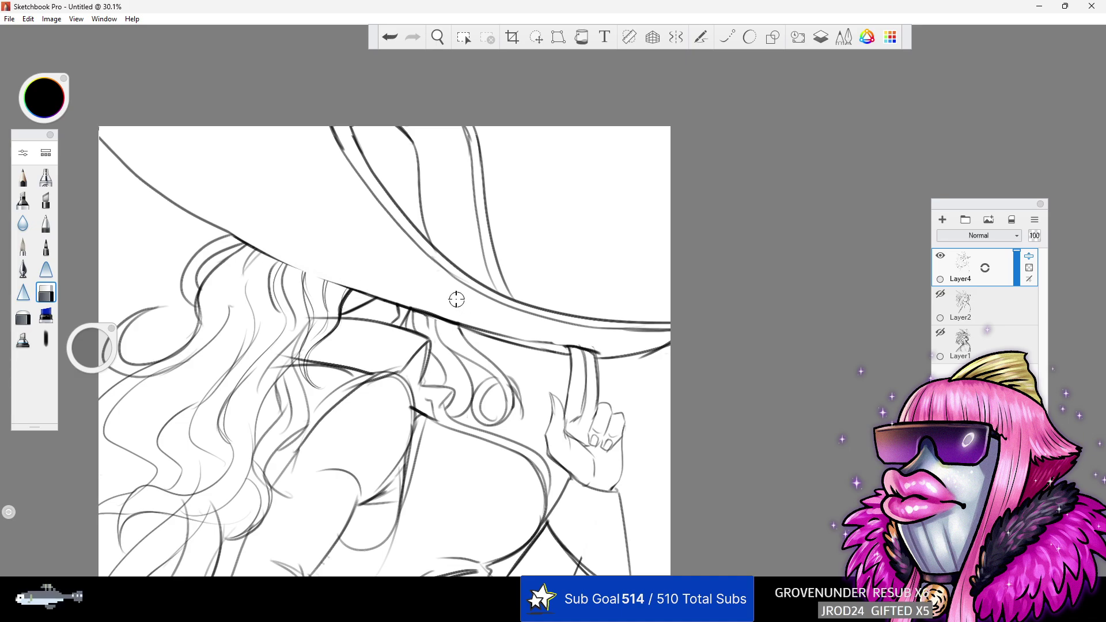
# - Try to redraw the brim's lower edge in one long stroke between the canvas edge and the face
pyautogui.click(46, 339)
pyautogui.moveTo(101, 134); pyautogui.dragTo(341, 281)
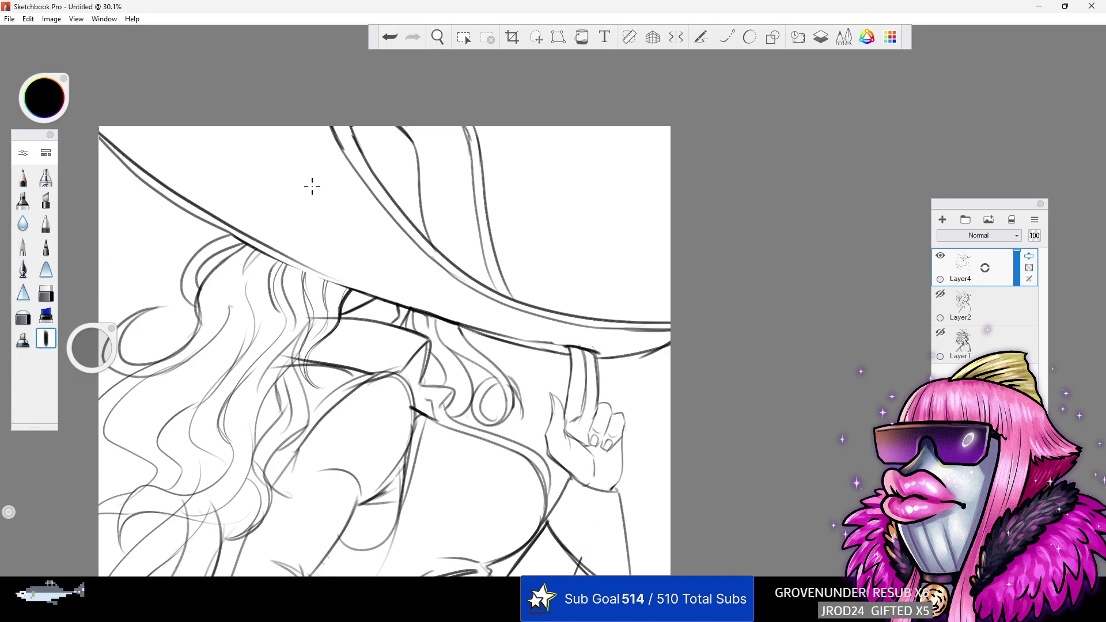
pyautogui.click(390, 37)
pyautogui.moveTo(102, 139); pyautogui.dragTo(342, 301)
pyautogui.click(389, 38)
pyautogui.moveTo(100, 135); pyautogui.dragTo(344, 293)
pyautogui.click(390, 38)
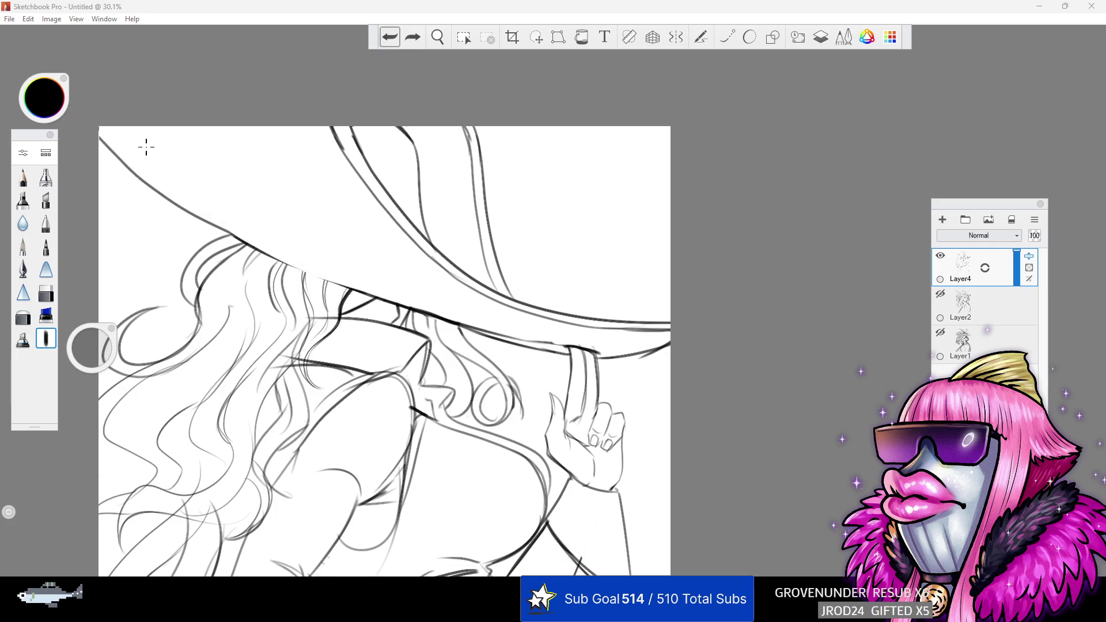
pyautogui.moveTo(101, 137); pyautogui.dragTo(342, 299)
pyautogui.click(389, 37)
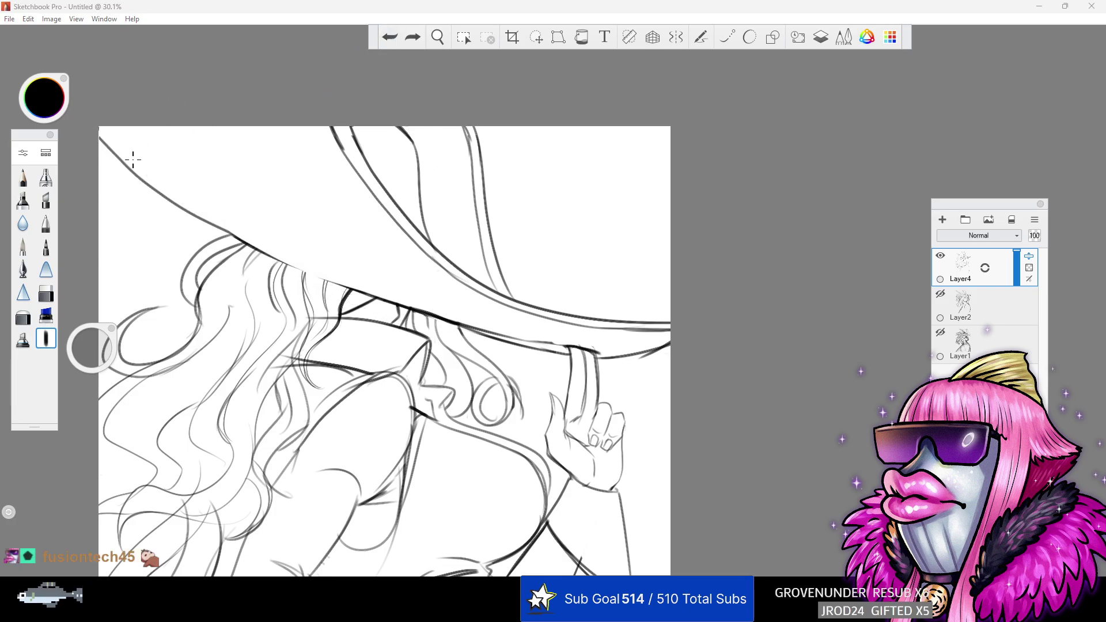
pyautogui.moveTo(101, 136); pyautogui.dragTo(304, 257)
pyautogui.click(390, 36)
pyautogui.moveTo(357, 290)
pyautogui.mouseDown()
pyautogui.moveTo(171, 204)
pyautogui.moveTo(87, 122)
pyautogui.mouseUp()
pyautogui.click(389, 37)
# - Ink a shorter brim stroke over the hair that bridges the erased gap up to the face
pyautogui.moveTo(189, 209); pyautogui.dragTo(377, 292)
pyautogui.click(389, 37)
pyautogui.moveTo(190, 216); pyautogui.dragTo(368, 294)
pyautogui.click(46, 292)
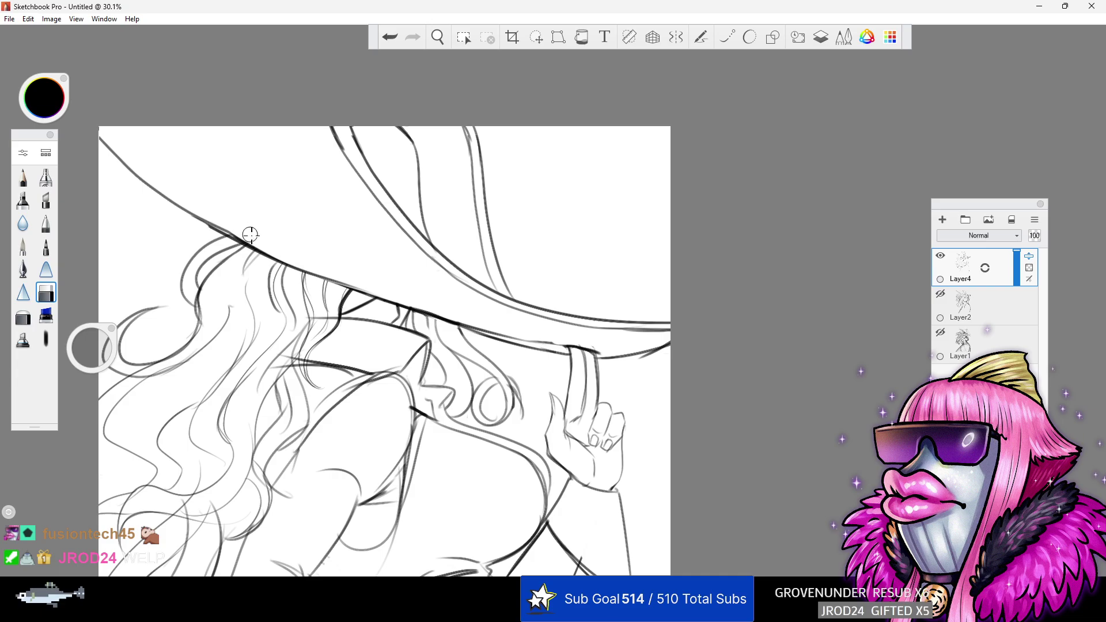
# - Re-ink the brim's lower edge from the outer hair lock out to the canvas edge and erase the doubled outline beside it
pyautogui.moveTo(237, 235)
pyautogui.mouseDown()
pyautogui.moveTo(261, 245)
pyautogui.moveTo(144, 177)
pyautogui.moveTo(97, 134)
pyautogui.mouseUp()
pyautogui.click(46, 339)
pyautogui.click(388, 39)
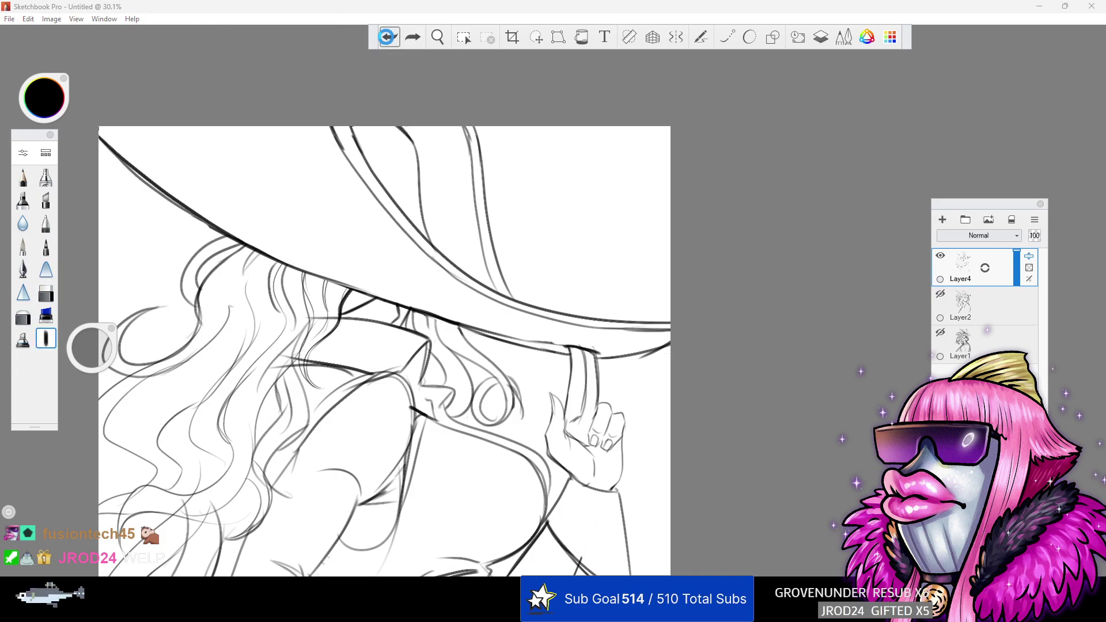
pyautogui.moveTo(249, 246); pyautogui.dragTo(56, 88)
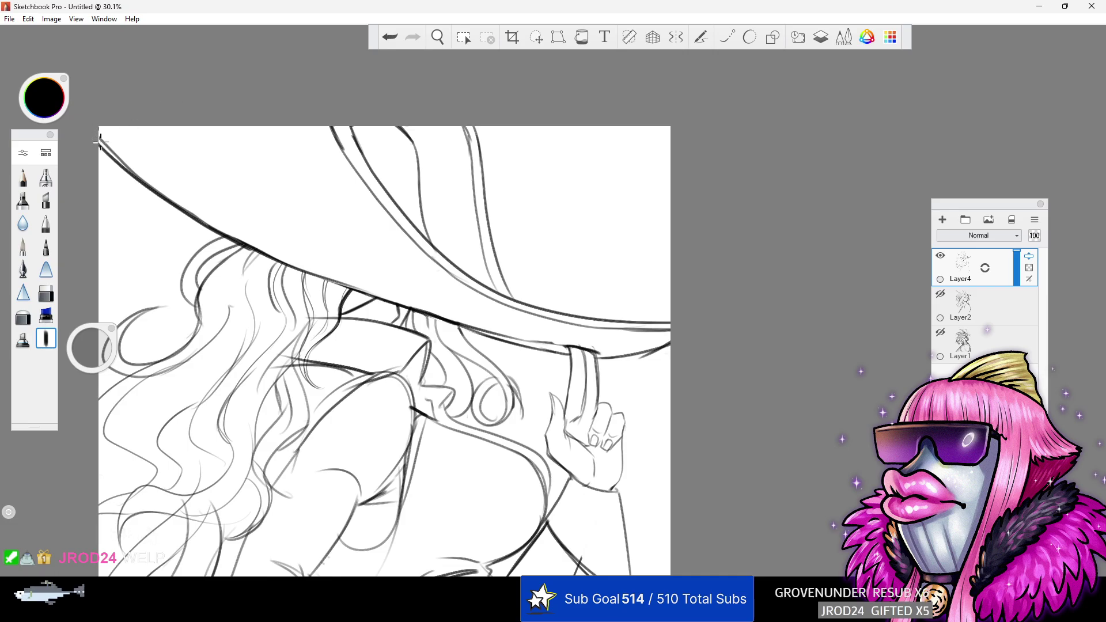
pyautogui.click(47, 299)
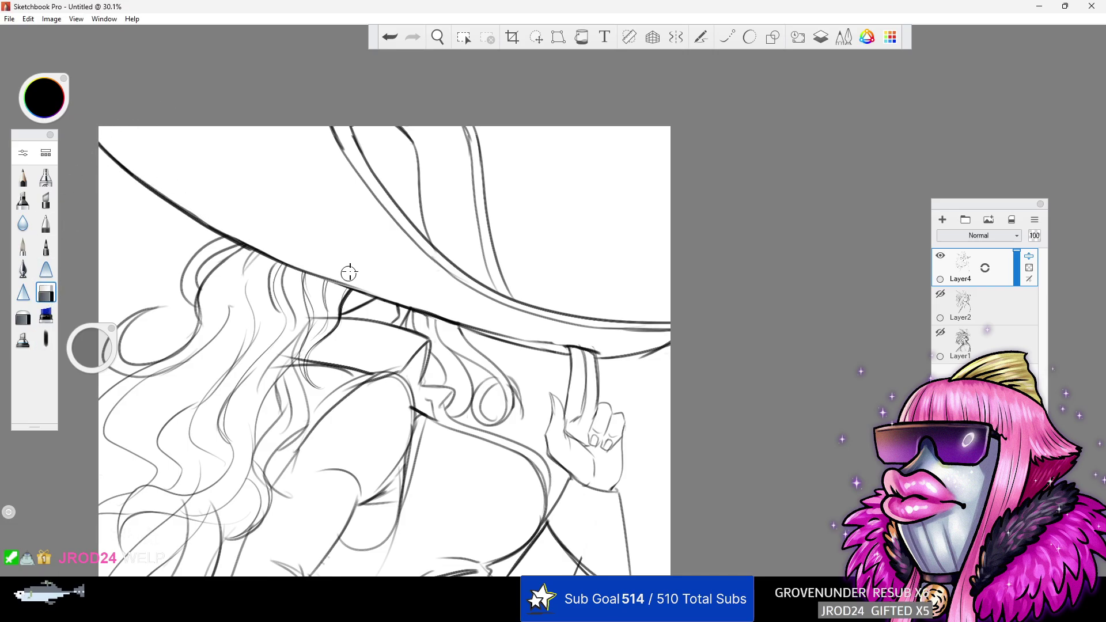
# - Thin the brim's lower edge between the face and the raised fingers by erasing the doubled line
pyautogui.click(440, 41)
pyautogui.moveTo(446, 92); pyautogui.dragTo(521, 374)
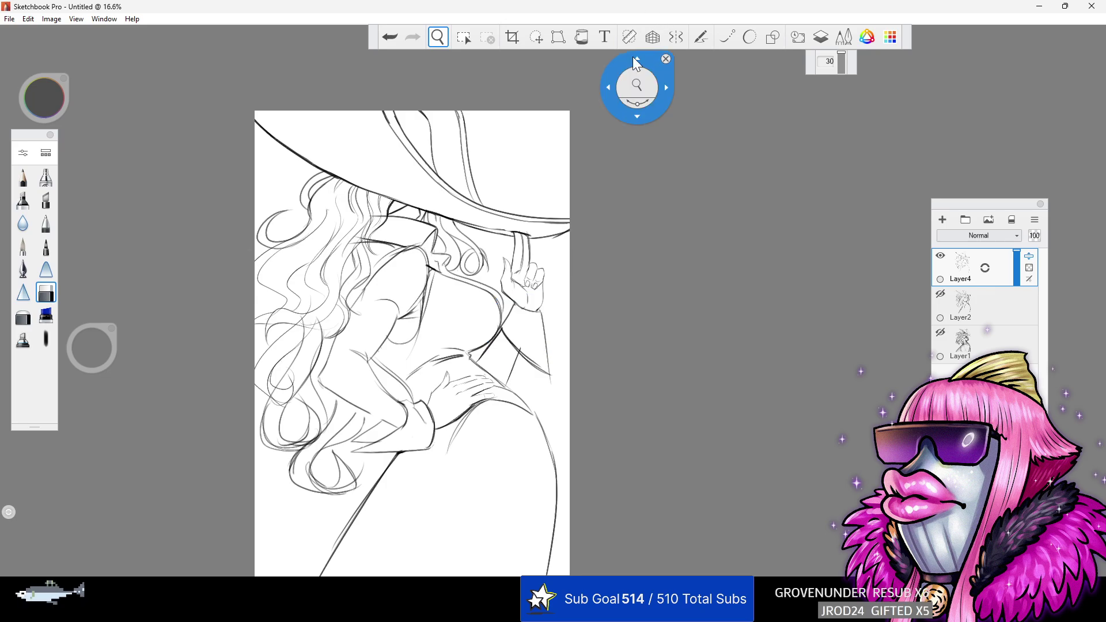
pyautogui.moveTo(553, 220); pyautogui.dragTo(618, 225)
pyautogui.click(47, 294)
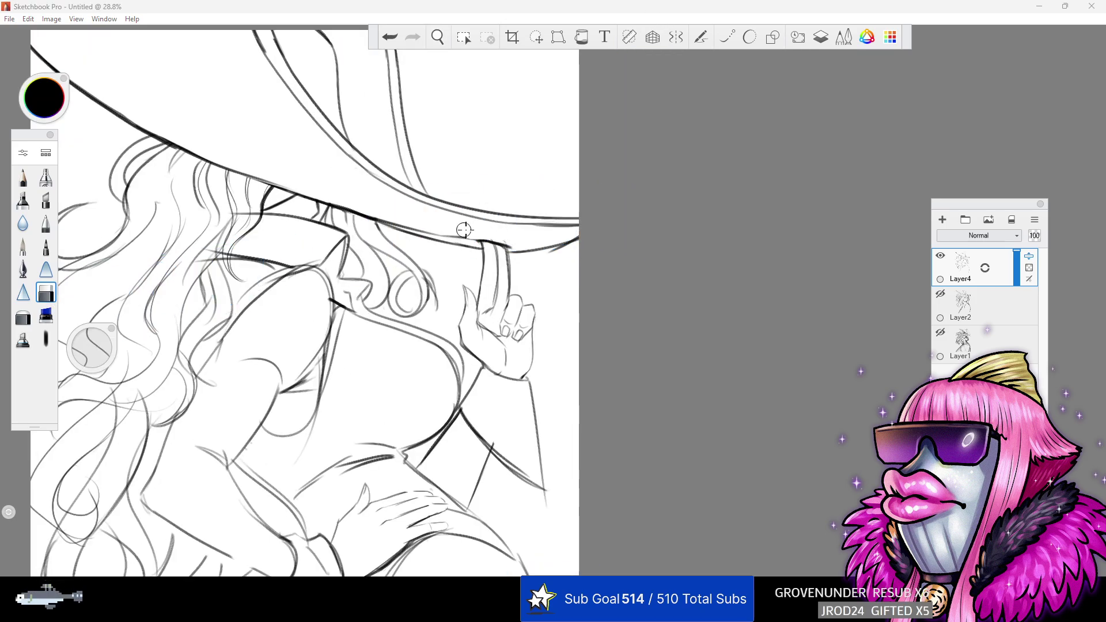
pyautogui.moveTo(466, 233); pyautogui.dragTo(383, 221)
pyautogui.click(390, 38)
pyautogui.hotkey('ctrl', 'y')
pyautogui.hotkey('ctrl', 'y')
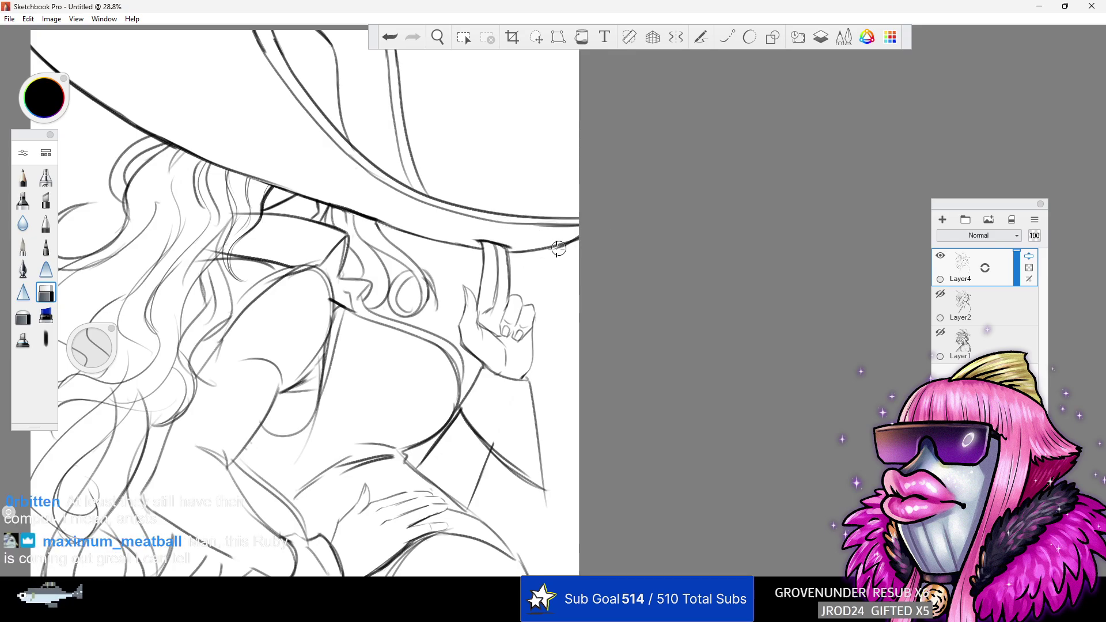
pyautogui.click(42, 340)
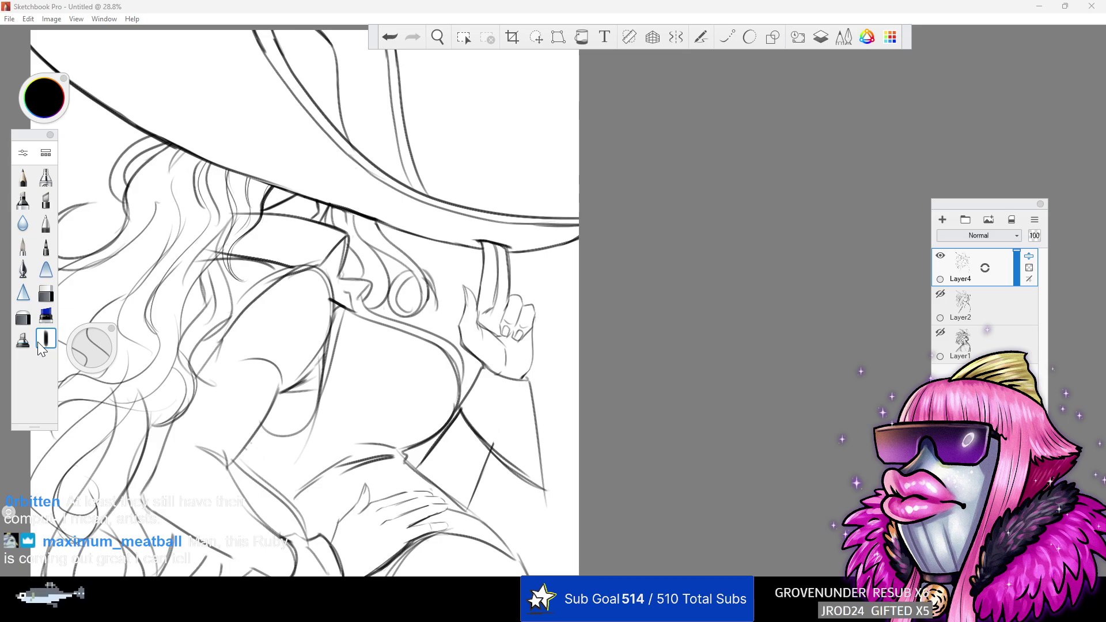
# - Erase the brim's lower edge above the hair and face, and redraw it as one continuous stroke toward the raised hand
pyautogui.click(46, 292)
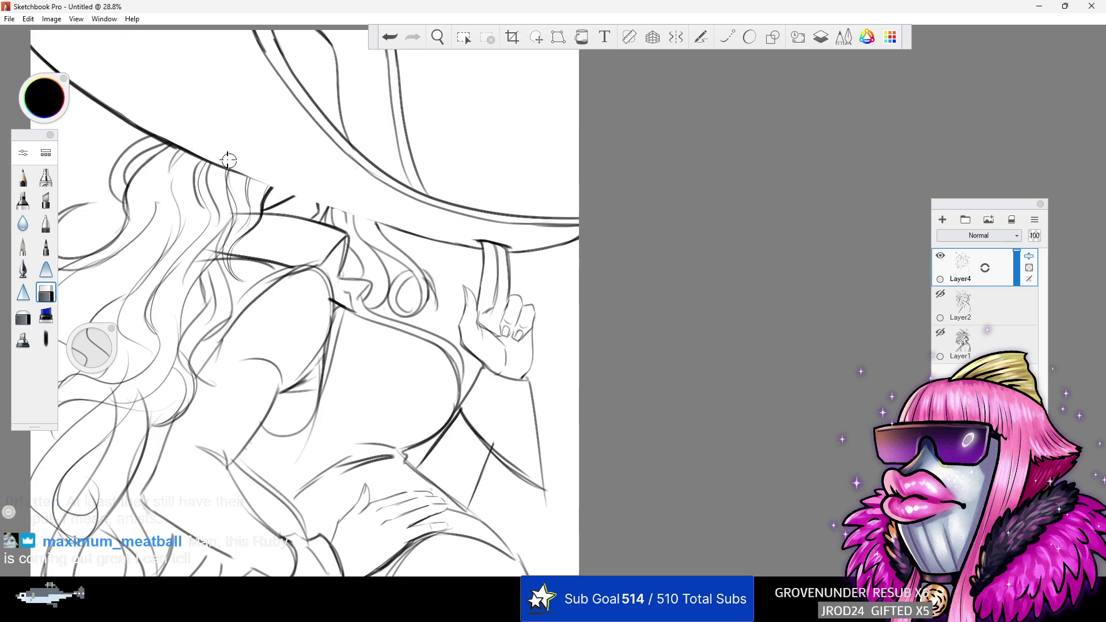
pyautogui.click(46, 339)
pyautogui.moveTo(173, 149); pyautogui.dragTo(484, 227)
pyautogui.click(397, 40)
pyautogui.moveTo(150, 132); pyautogui.dragTo(458, 228)
pyautogui.click(389, 38)
pyautogui.moveTo(151, 132); pyautogui.dragTo(454, 250)
pyautogui.click(390, 37)
pyautogui.moveTo(173, 146); pyautogui.dragTo(465, 241)
# - Try to ink oval nails on the upper fingertips of the hand resting on the hip
pyautogui.click(438, 37)
pyautogui.moveTo(485, 155); pyautogui.dragTo(556, 164)
pyautogui.moveTo(441, 302); pyautogui.dragTo(620, 295)
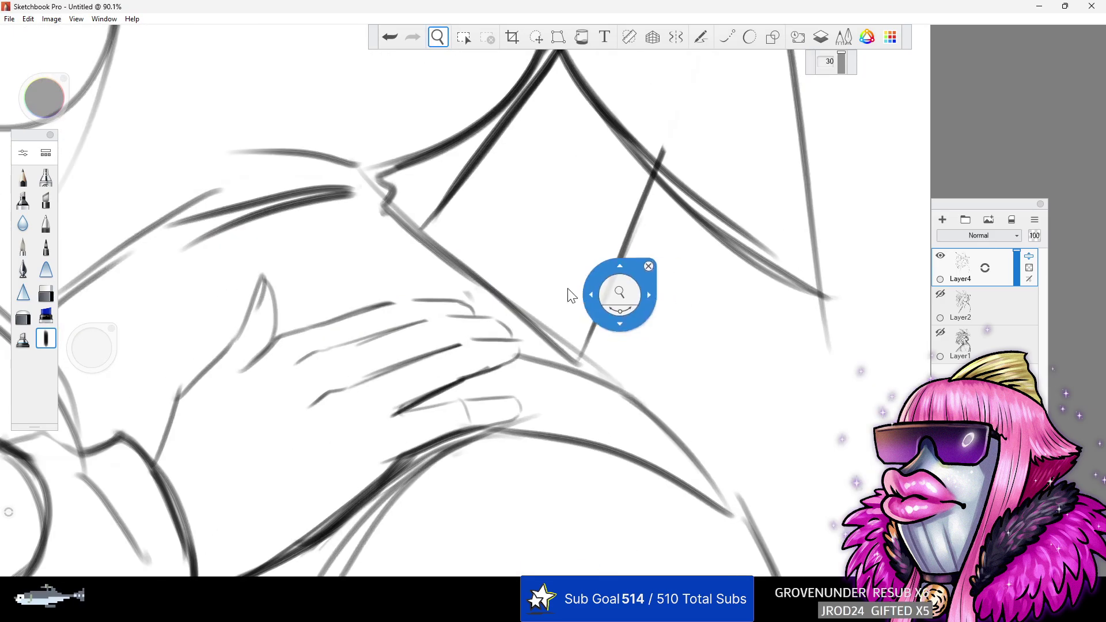
pyautogui.click(46, 293)
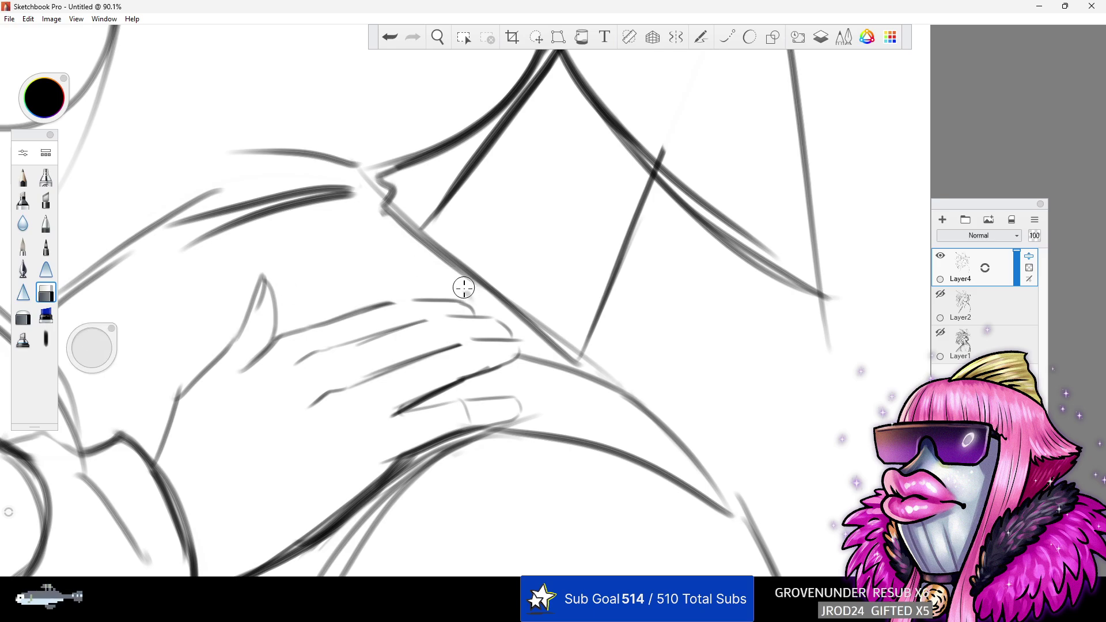
pyautogui.click(45, 339)
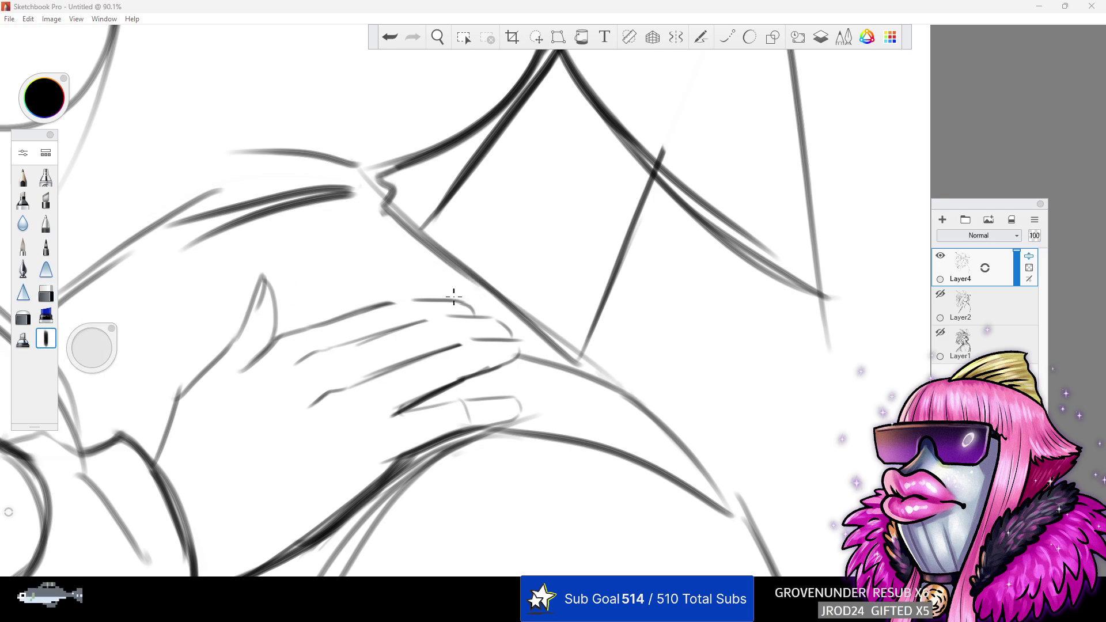
pyautogui.moveTo(457, 301)
pyautogui.mouseDown()
pyautogui.moveTo(503, 322)
pyautogui.moveTo(492, 321)
pyautogui.moveTo(509, 337)
pyautogui.moveTo(494, 321)
pyautogui.moveTo(519, 331)
pyautogui.mouseUp()
pyautogui.click(390, 36)
pyautogui.click(389, 36)
pyautogui.click(389, 36)
pyautogui.click(388, 34)
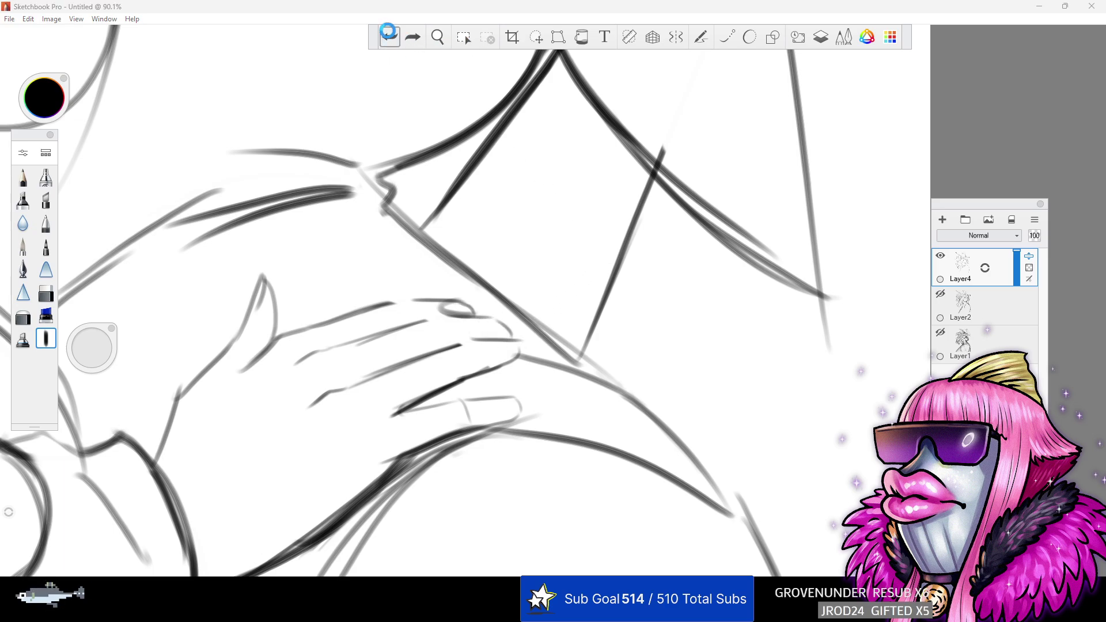
# - Erase the rounded tips of the resting hand's upper fingers and ink an oval nail on each of the three fingers
pyautogui.click(46, 293)
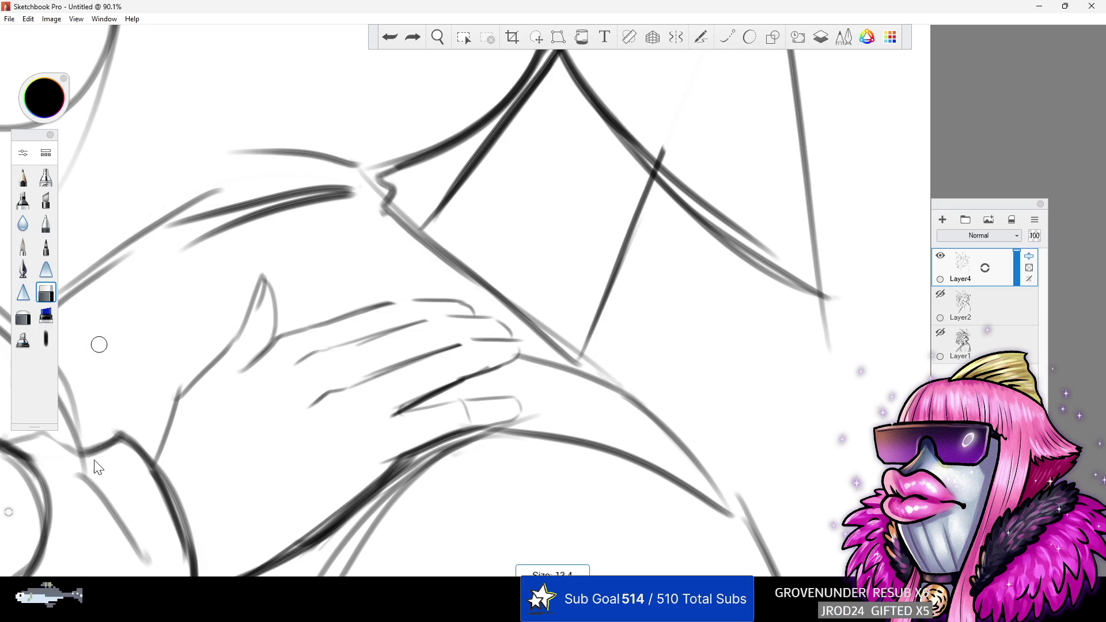
pyautogui.moveTo(492, 314); pyautogui.dragTo(479, 308)
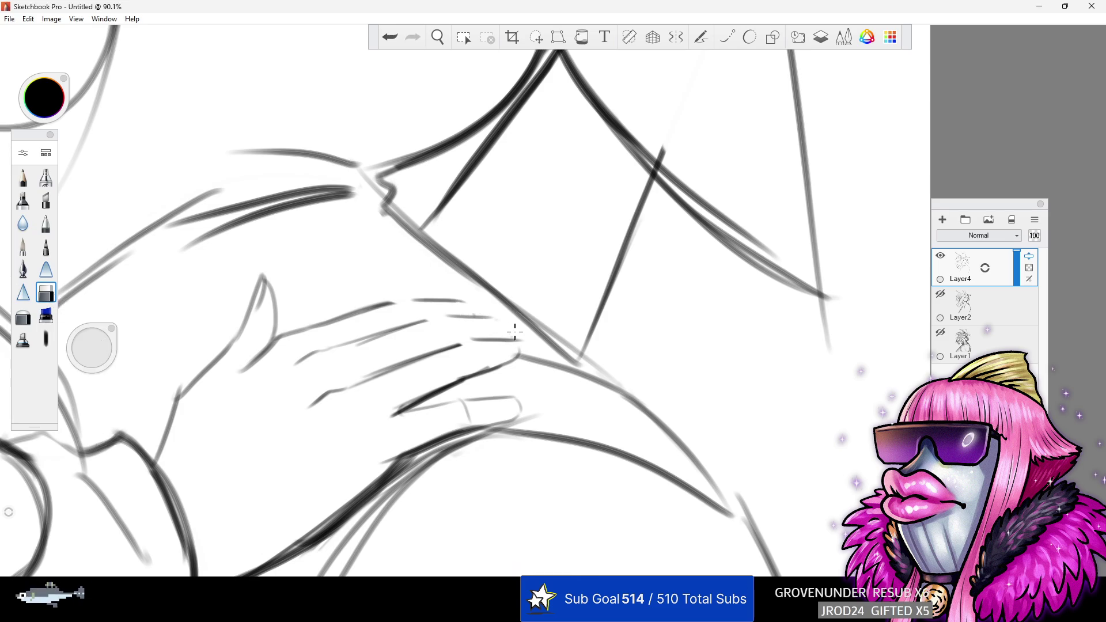
pyautogui.click(46, 339)
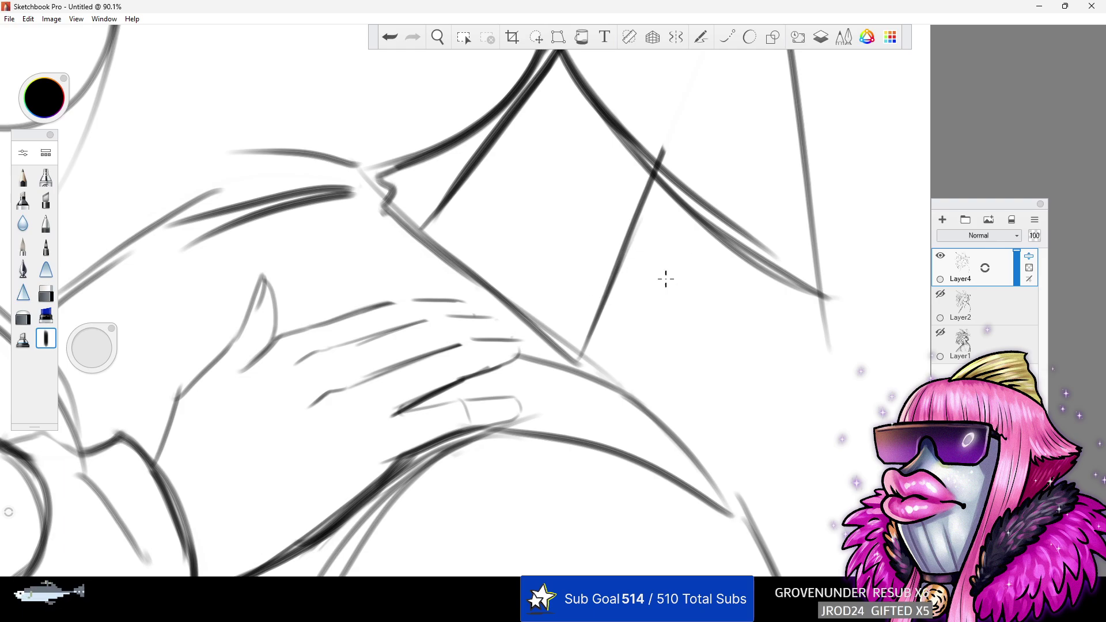
pyautogui.moveTo(470, 304)
pyautogui.mouseDown()
pyautogui.moveTo(458, 313)
pyautogui.moveTo(487, 309)
pyautogui.moveTo(515, 330)
pyautogui.mouseUp()
pyautogui.click(389, 37)
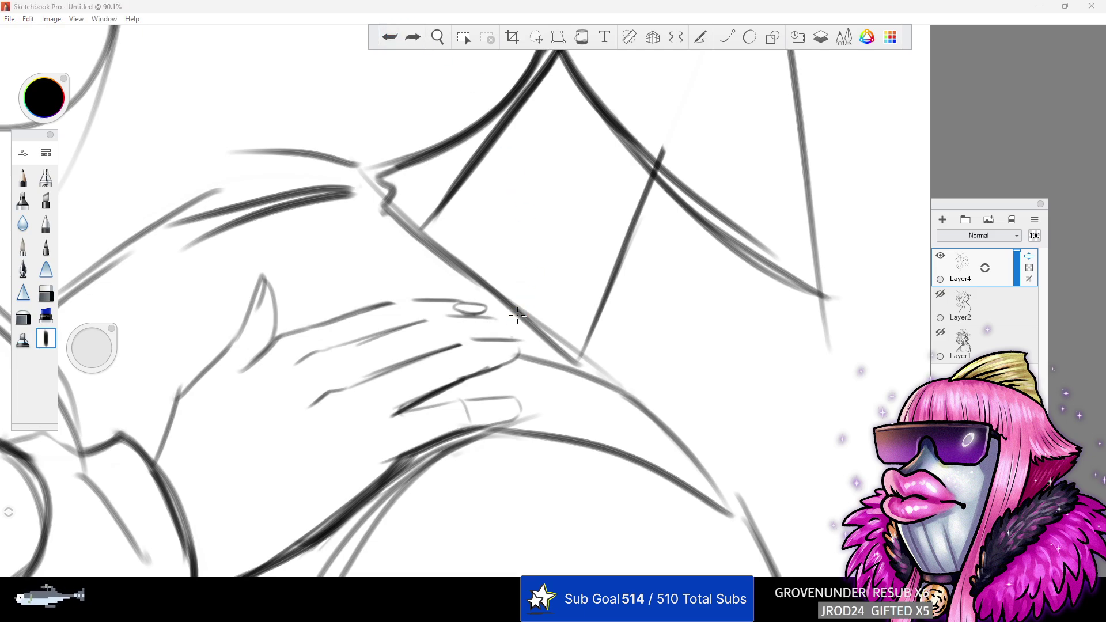
pyautogui.moveTo(499, 318)
pyautogui.mouseDown()
pyautogui.moveTo(521, 339)
pyautogui.moveTo(499, 344)
pyautogui.moveTo(514, 340)
pyautogui.moveTo(492, 355)
pyautogui.mouseUp()
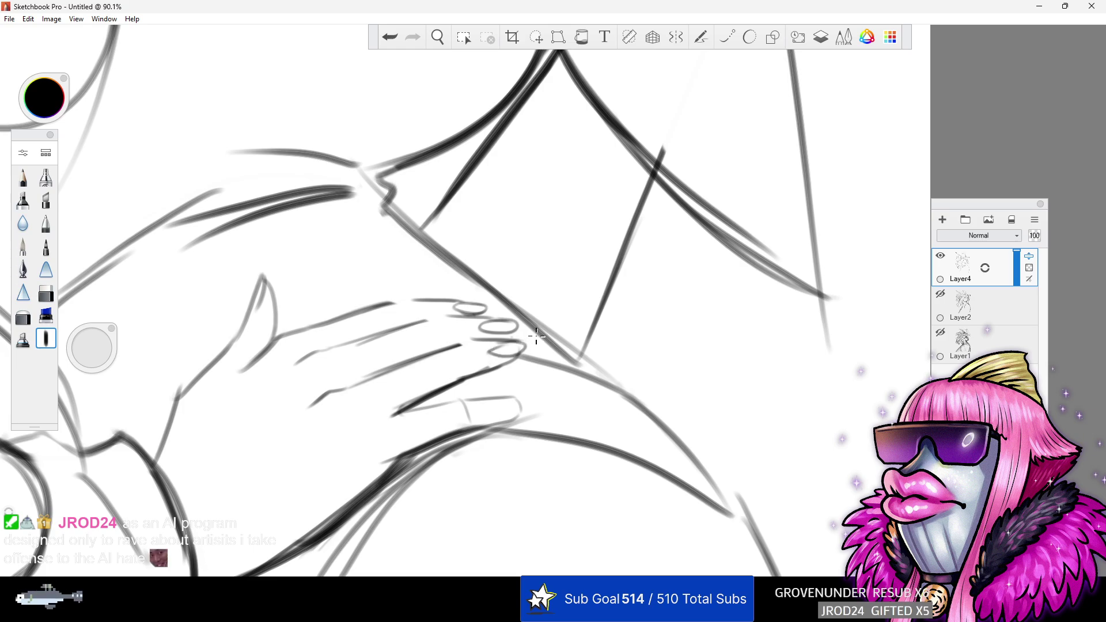
# - Try to ink over the resting hand's upper nails with a darker outline at closer zoom
pyautogui.click(390, 37)
pyautogui.click(436, 37)
pyautogui.click(516, 277)
pyautogui.moveTo(516, 274); pyautogui.dragTo(640, 262)
pyautogui.click(390, 37)
pyautogui.click(390, 37)
pyautogui.click(389, 37)
pyautogui.click(47, 341)
pyautogui.moveTo(491, 298); pyautogui.dragTo(478, 327)
pyautogui.click(389, 37)
# - Darken the second and third nails of the resting hand and ink an oval nail on its lowest finger
pyautogui.moveTo(482, 296)
pyautogui.mouseDown()
pyautogui.moveTo(467, 326)
pyautogui.moveTo(488, 299)
pyautogui.moveTo(532, 306)
pyautogui.moveTo(501, 329)
pyautogui.moveTo(458, 323)
pyautogui.moveTo(531, 377)
pyautogui.moveTo(481, 363)
pyautogui.moveTo(538, 350)
pyautogui.moveTo(541, 371)
pyautogui.moveTo(479, 377)
pyautogui.moveTo(538, 376)
pyautogui.mouseUp()
pyautogui.click(389, 39)
pyautogui.click(390, 39)
pyautogui.click(390, 38)
pyautogui.click(389, 38)
pyautogui.click(389, 37)
pyautogui.click(390, 37)
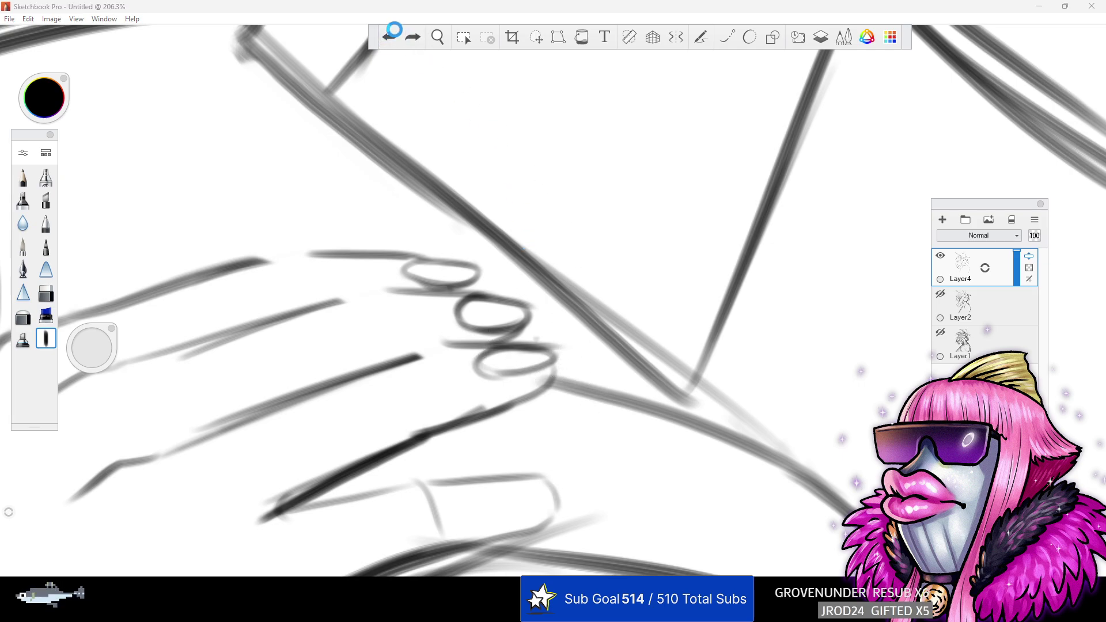
pyautogui.moveTo(495, 347)
pyautogui.mouseDown()
pyautogui.moveTo(569, 345)
pyautogui.moveTo(513, 347)
pyautogui.moveTo(545, 374)
pyautogui.moveTo(556, 359)
pyautogui.moveTo(513, 345)
pyautogui.mouseUp()
pyautogui.moveTo(534, 477)
pyautogui.mouseDown()
pyautogui.moveTo(518, 503)
pyautogui.moveTo(515, 479)
pyautogui.moveTo(548, 477)
pyautogui.moveTo(520, 477)
pyautogui.moveTo(511, 514)
pyautogui.moveTo(552, 498)
pyautogui.moveTo(543, 508)
pyautogui.moveTo(489, 497)
pyautogui.moveTo(547, 473)
pyautogui.mouseUp()
# - Ink over the nail outline on the raised hand's outer folded finger
pyautogui.click(438, 37)
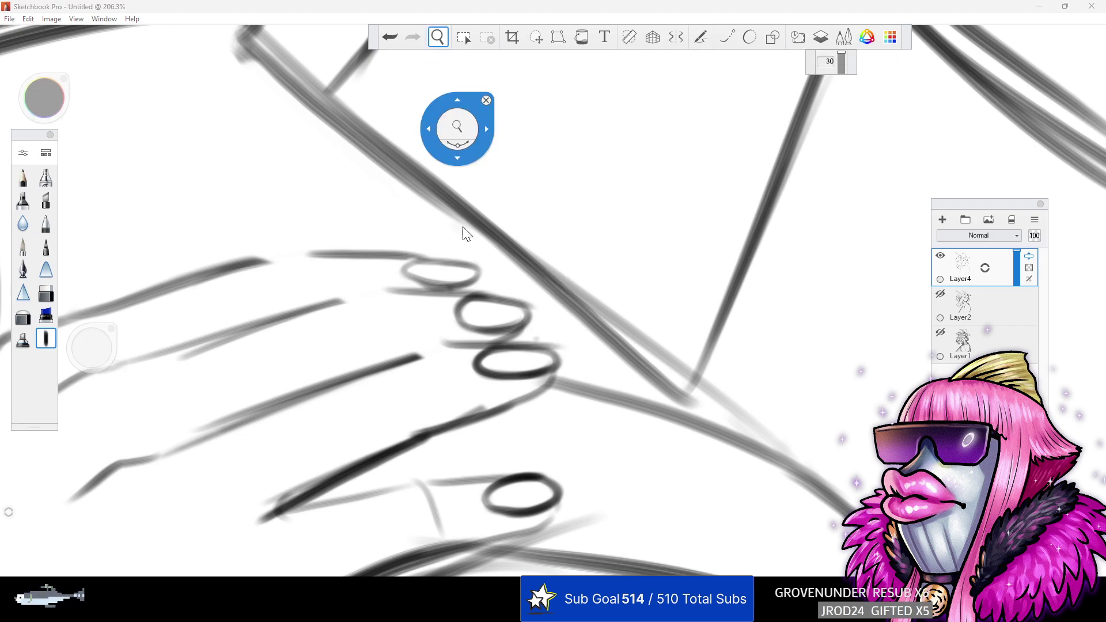
pyautogui.moveTo(463, 203); pyautogui.dragTo(300, 162)
pyautogui.moveTo(576, 176); pyautogui.dragTo(473, 196)
pyautogui.moveTo(609, 199); pyautogui.dragTo(602, 335)
pyautogui.moveTo(580, 222); pyautogui.dragTo(625, 248)
pyautogui.moveTo(646, 279); pyautogui.dragTo(719, 314)
pyautogui.moveTo(651, 257); pyautogui.dragTo(700, 209)
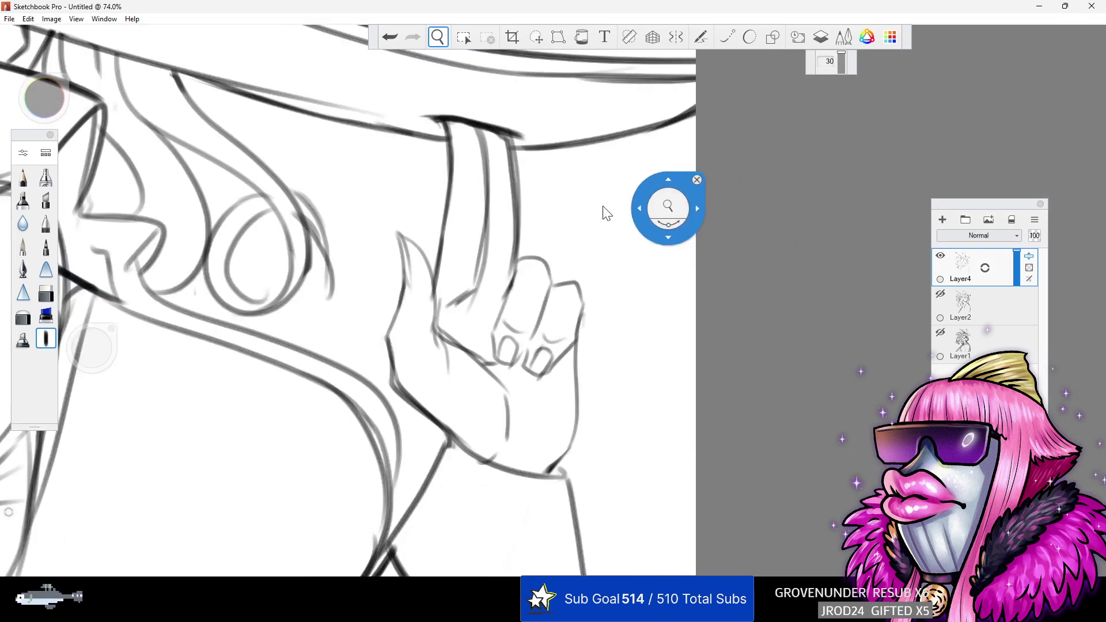
pyautogui.click(46, 338)
pyautogui.moveTo(530, 361); pyautogui.dragTo(550, 352)
# - Erase the stray marks along the thigh outline below the cuff, beside the lowest hair curl
pyautogui.click(439, 38)
pyautogui.moveTo(491, 218); pyautogui.dragTo(437, 231)
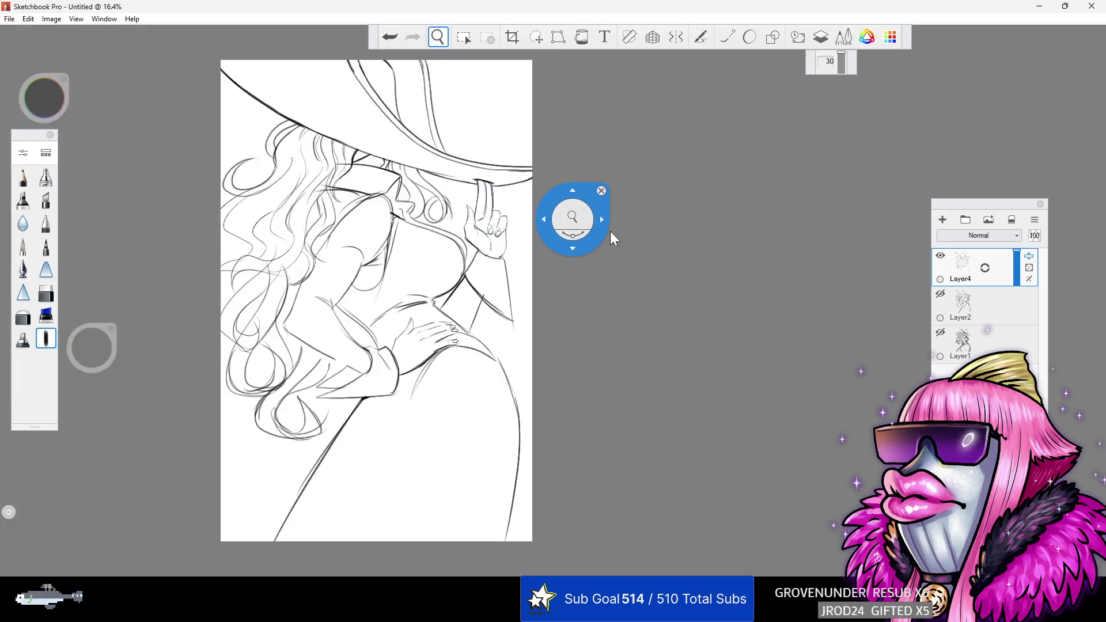
pyautogui.moveTo(608, 227); pyautogui.dragTo(680, 234)
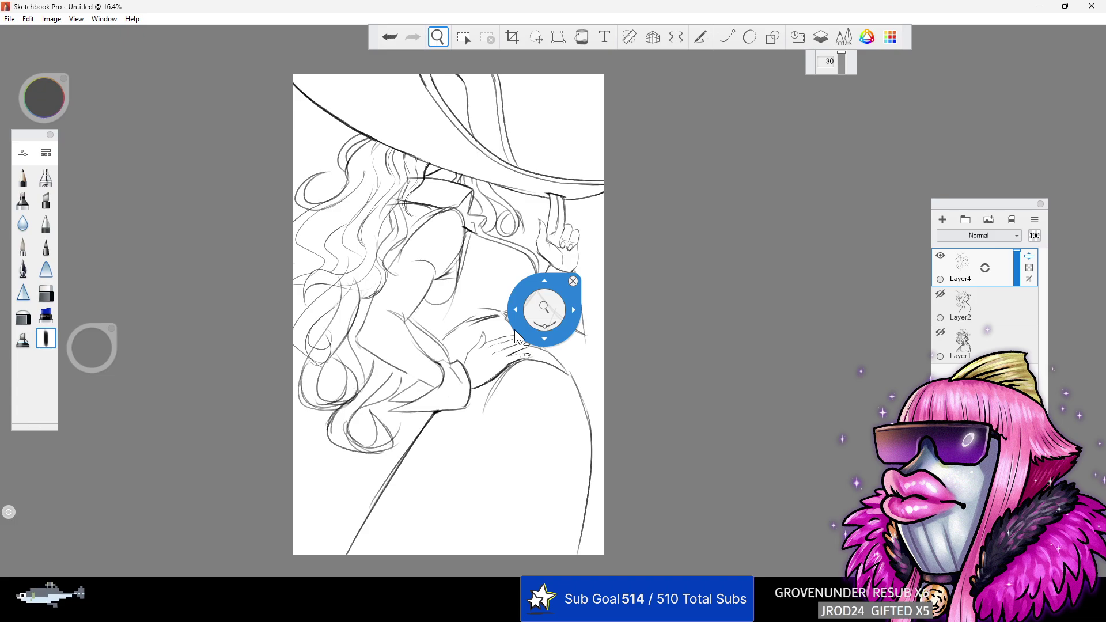
pyautogui.moveTo(445, 468)
pyautogui.mouseDown()
pyautogui.moveTo(466, 374)
pyautogui.moveTo(547, 382)
pyautogui.mouseUp()
pyautogui.click(46, 293)
pyautogui.moveTo(92, 348); pyautogui.dragTo(89, 345)
pyautogui.moveTo(390, 267); pyautogui.dragTo(382, 299)
pyautogui.hotkey('ctrl', 'z')
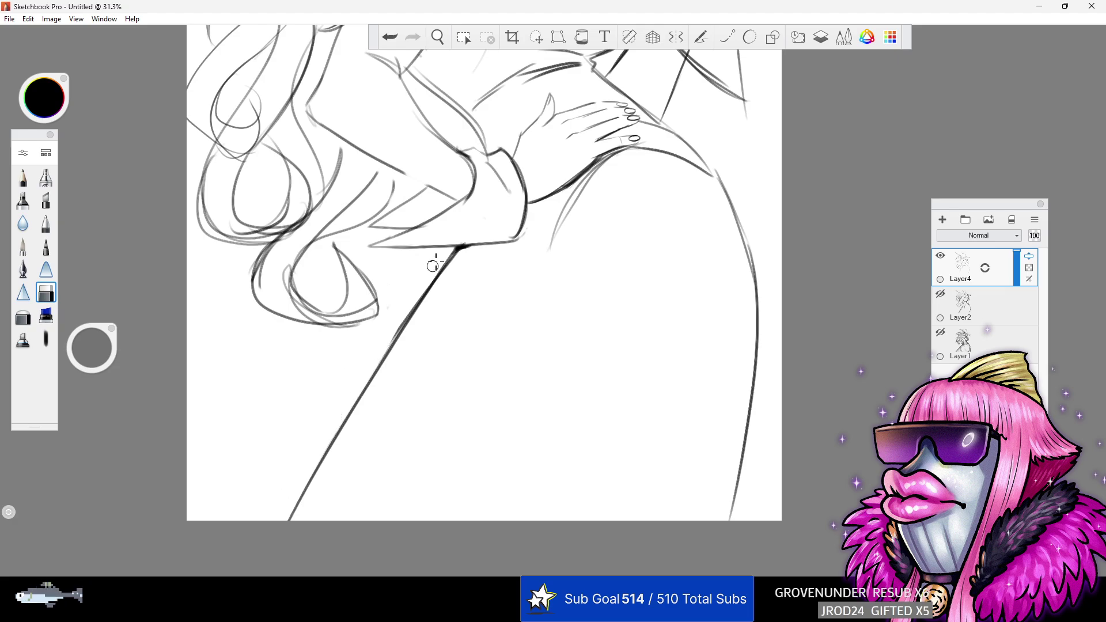
# - Ink a darker line along the sleeve's lower edge from its pointed tip to the top of the thigh outline
pyautogui.click(44, 343)
pyautogui.moveTo(373, 246); pyautogui.dragTo(494, 242)
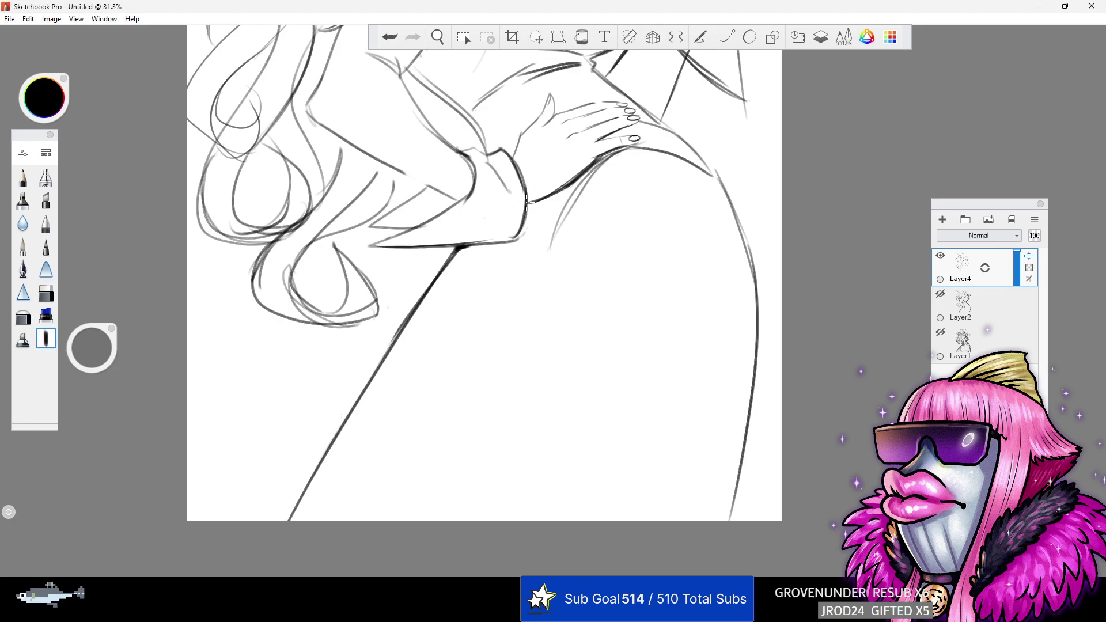
pyautogui.hotkey('ctrl', 'z')
pyautogui.moveTo(91, 348); pyautogui.dragTo(171, 324)
pyautogui.moveTo(369, 246); pyautogui.dragTo(461, 247)
pyautogui.moveTo(369, 229); pyautogui.dragTo(429, 224)
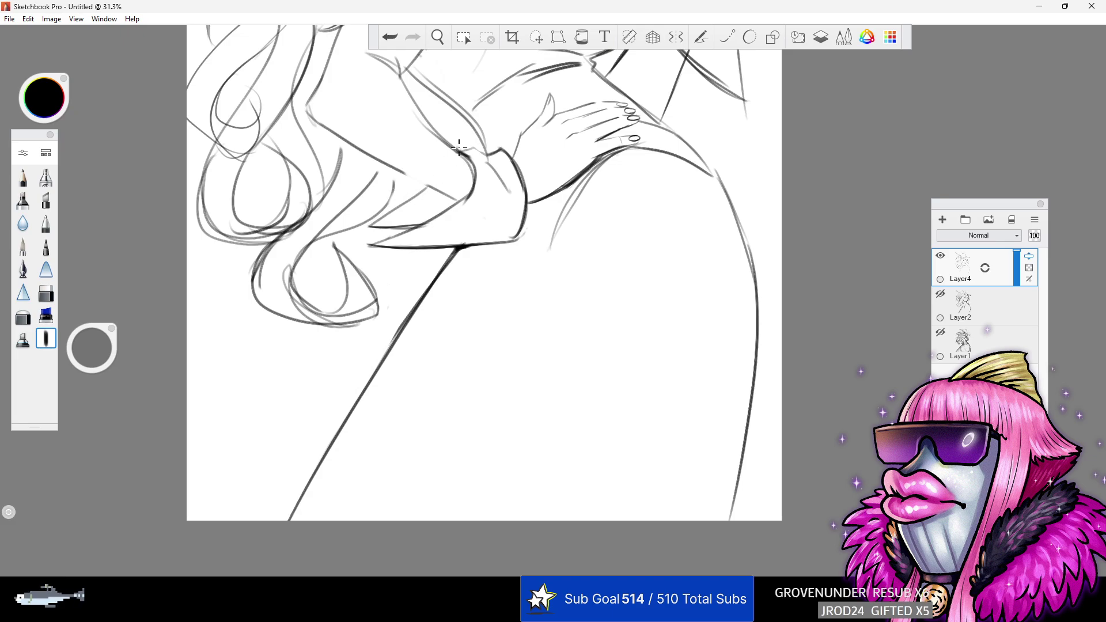
# - Re-ink the underside of the forearm with a darker stroke between the hair curl and the cuff
pyautogui.click(385, 41)
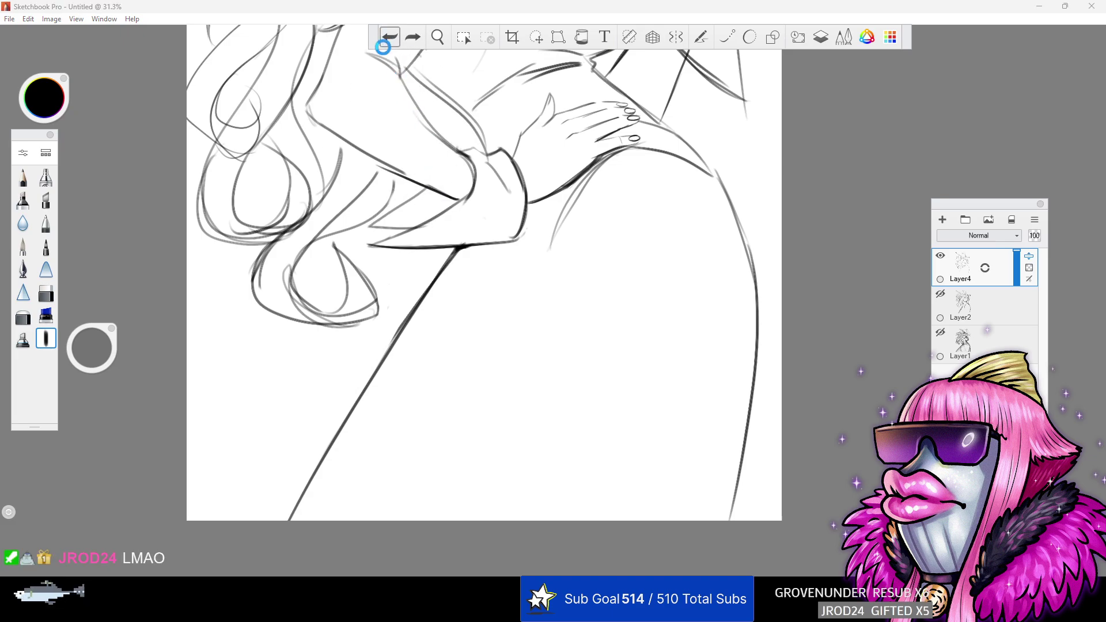
pyautogui.click(412, 36)
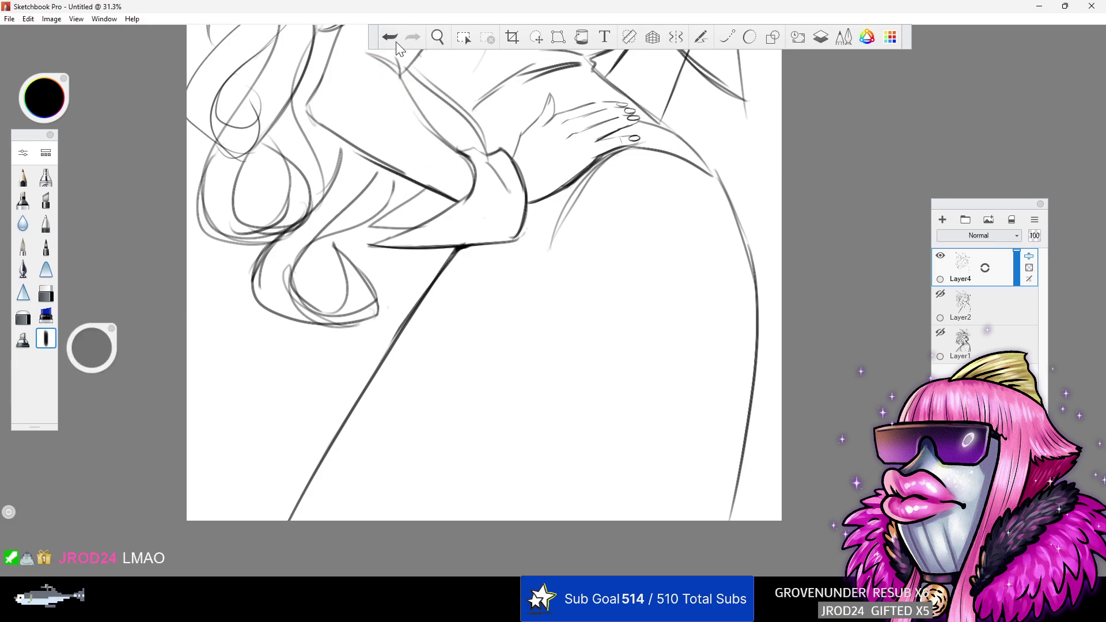
pyautogui.click(390, 38)
pyautogui.moveTo(459, 201); pyautogui.dragTo(368, 156)
pyautogui.click(390, 38)
pyautogui.hotkey('ctrl', 'y')
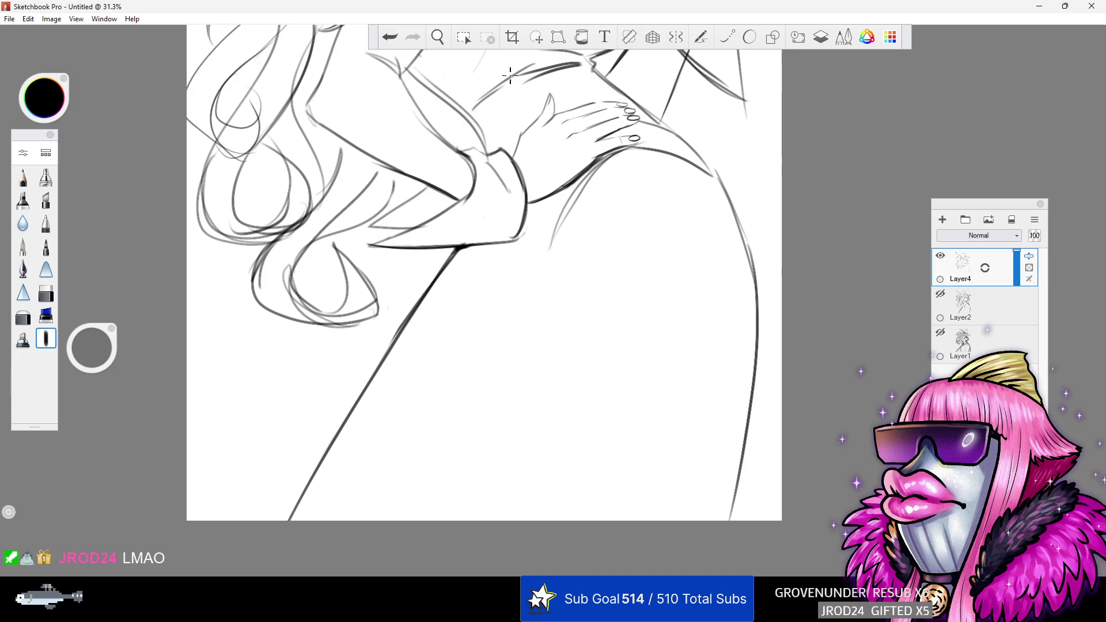
pyautogui.click(393, 38)
pyautogui.moveTo(458, 200); pyautogui.dragTo(368, 157)
pyautogui.click(384, 37)
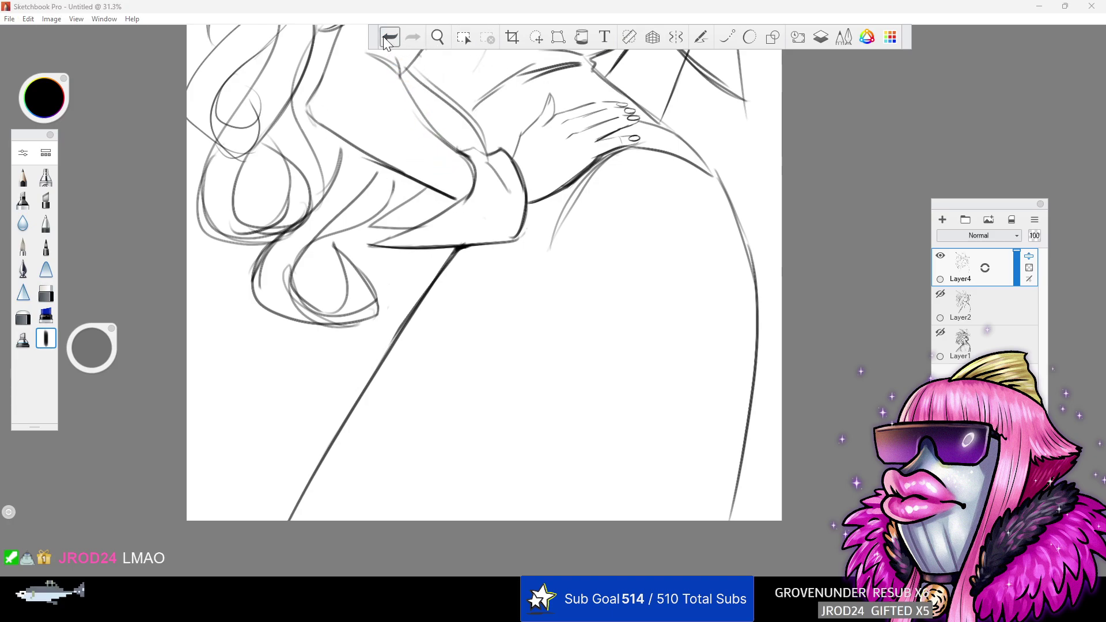
pyautogui.hotkey('ctrl', 'y')
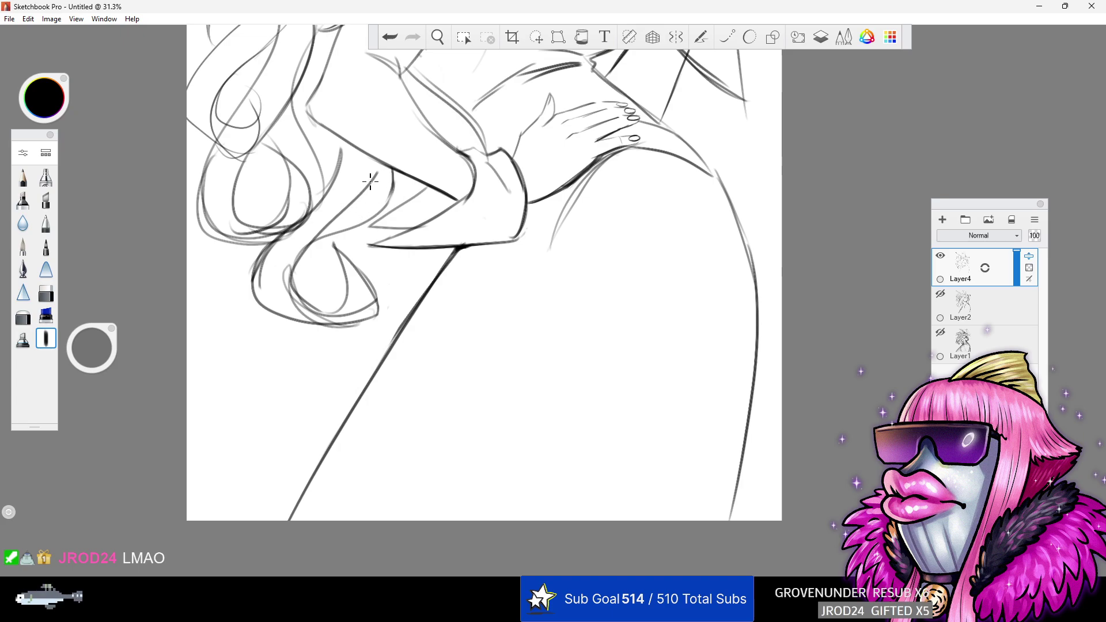
# - Erase the overlapping strokes around the lowest hair curl and re-ink its inner contour with a darker line
pyautogui.click(46, 292)
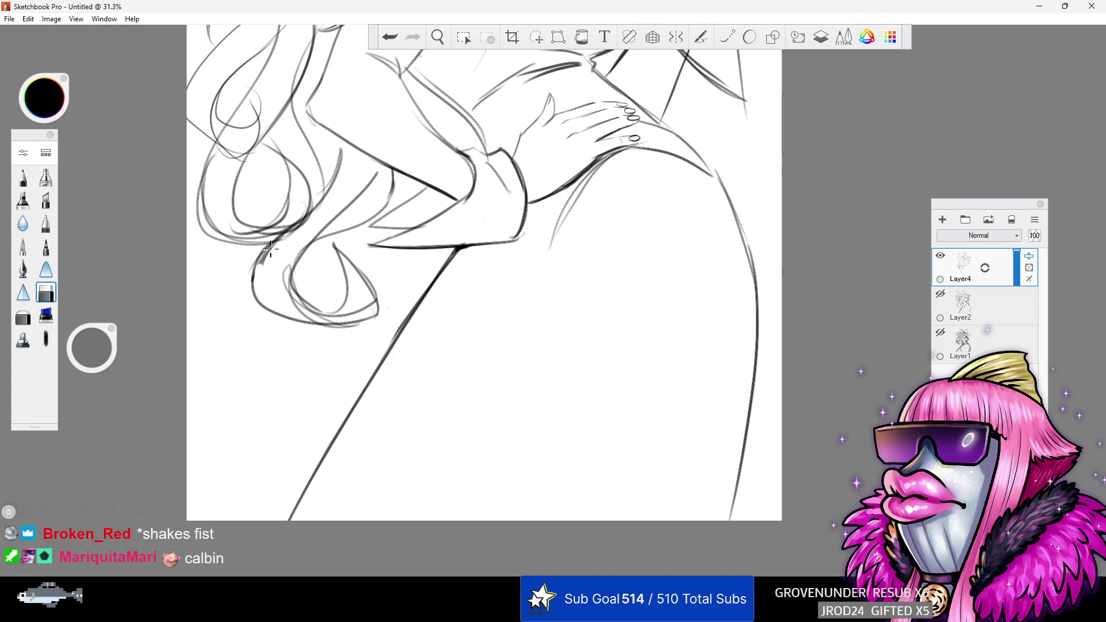
pyautogui.moveTo(287, 238); pyautogui.dragTo(308, 220)
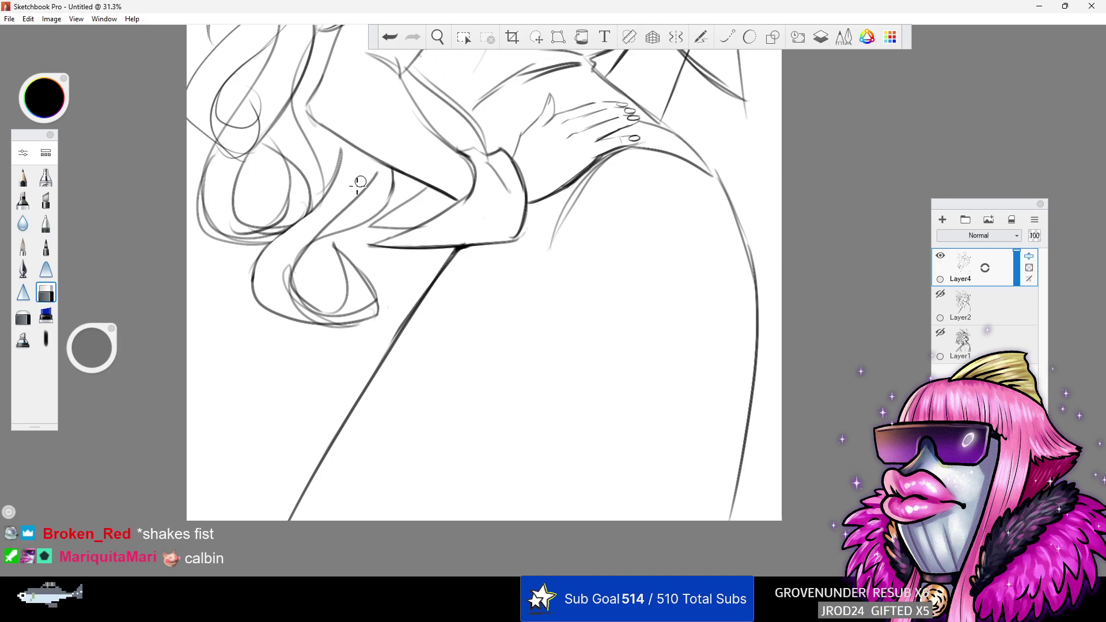
pyautogui.moveTo(284, 257)
pyautogui.mouseDown()
pyautogui.moveTo(296, 303)
pyautogui.moveTo(326, 317)
pyautogui.mouseUp()
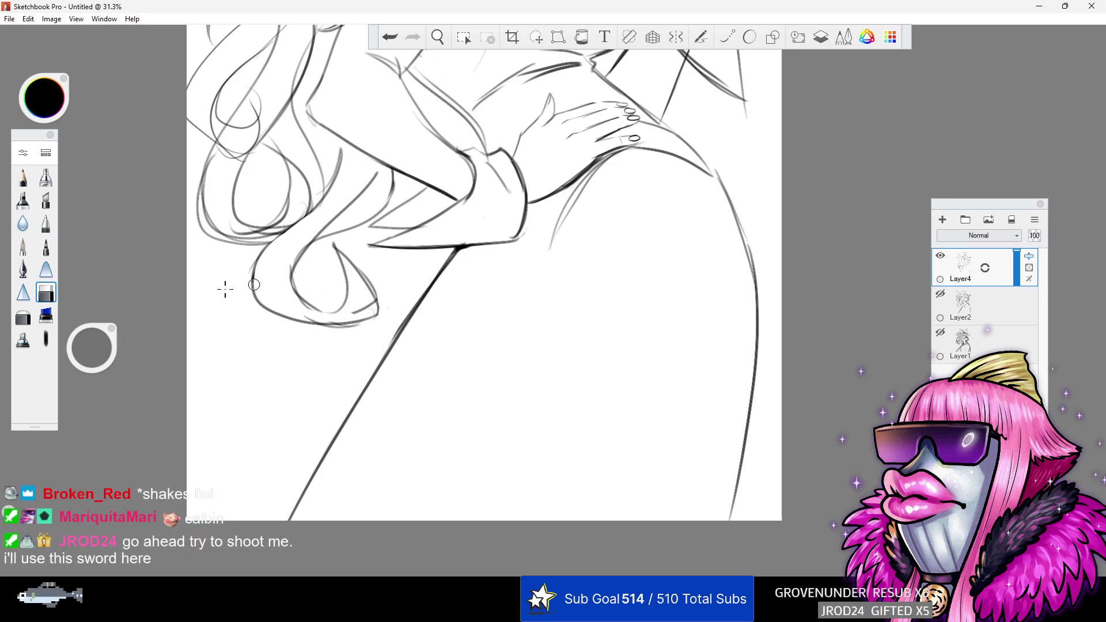
pyautogui.click(46, 338)
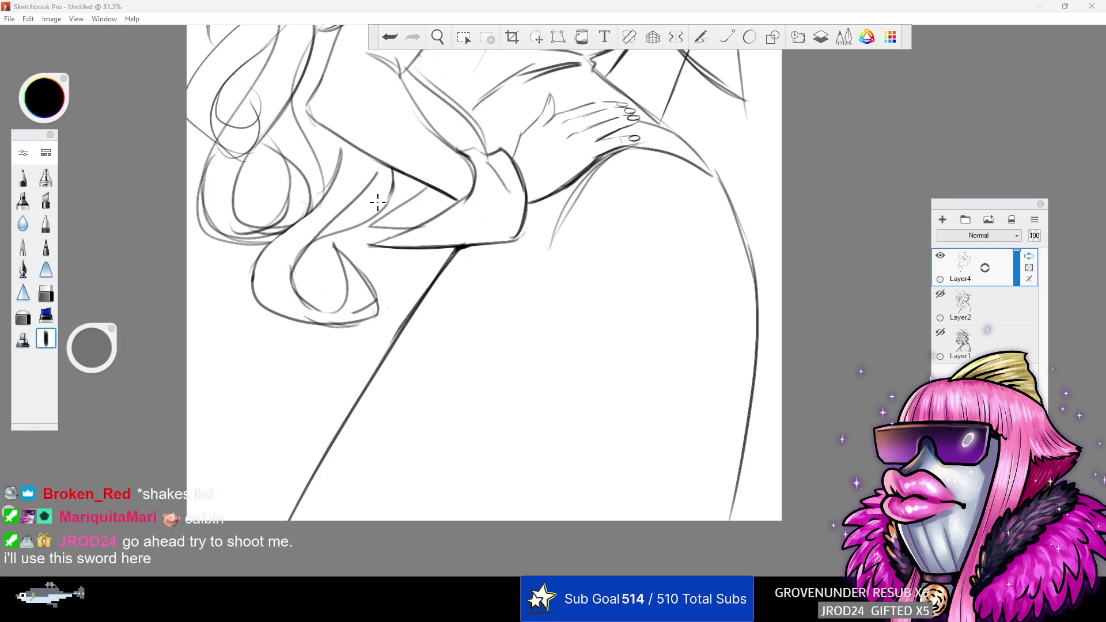
pyautogui.moveTo(306, 300); pyautogui.dragTo(326, 207)
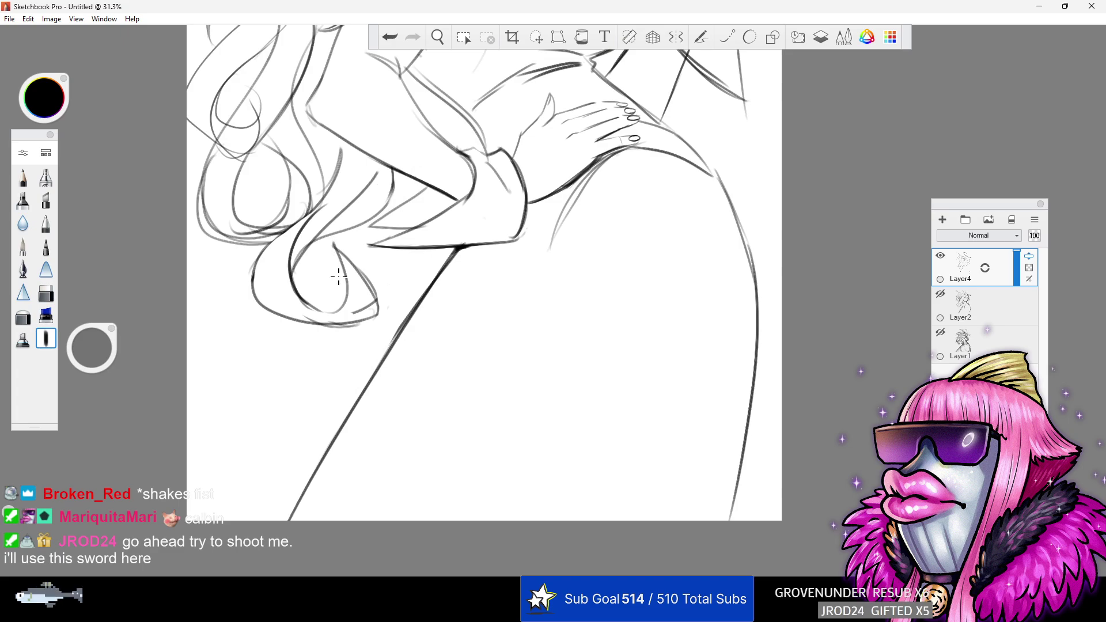
# - Ink the lower inner contour of the lowest hair curl with a darker line and trim the curl's pointed tip
pyautogui.moveTo(293, 290); pyautogui.dragTo(372, 311)
pyautogui.press('e')
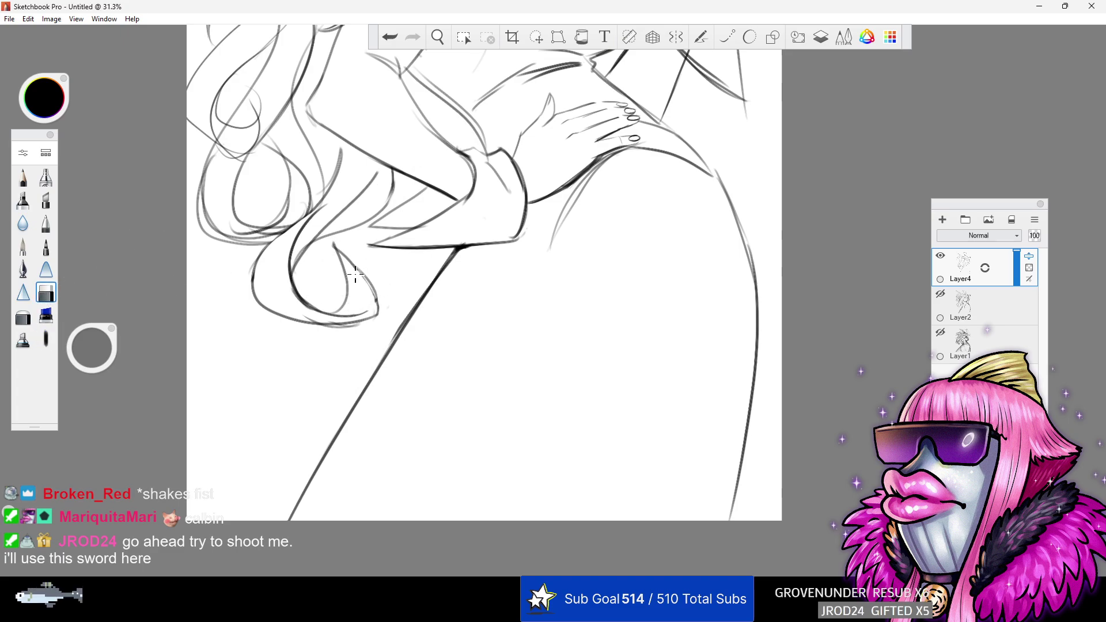
pyautogui.moveTo(367, 273)
pyautogui.mouseDown()
pyautogui.moveTo(383, 323)
pyautogui.moveTo(374, 286)
pyautogui.moveTo(373, 311)
pyautogui.moveTo(343, 258)
pyautogui.mouseUp()
pyautogui.click(46, 338)
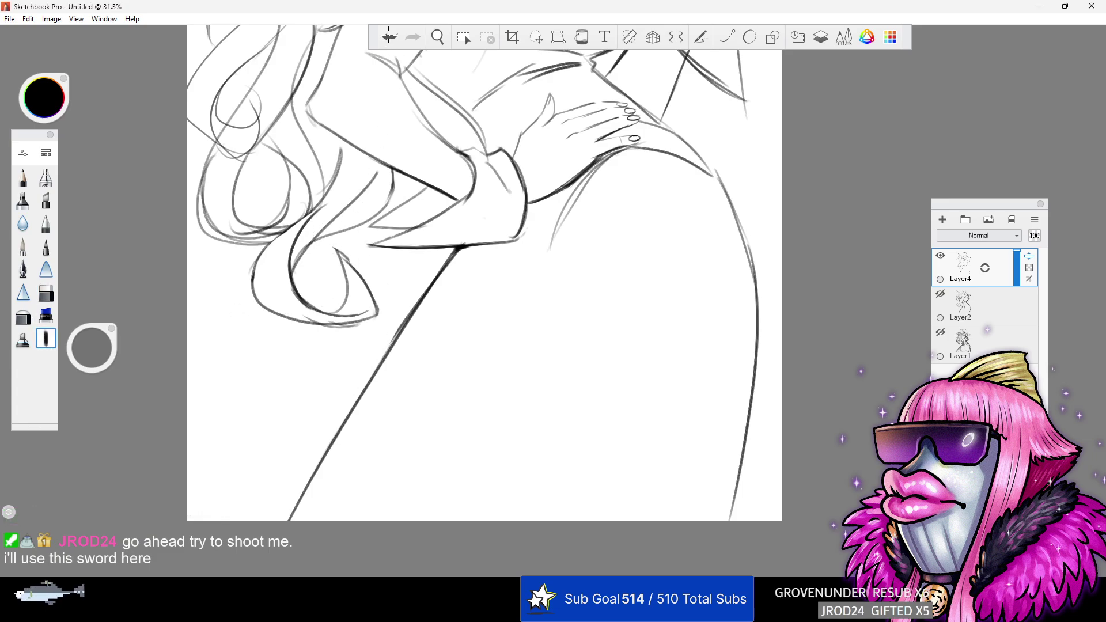
# - Darken the hair strands below the elbow, between the large curls and the underside of the forearm
pyautogui.click(435, 38)
pyautogui.moveTo(466, 189); pyautogui.dragTo(320, 224)
pyautogui.moveTo(554, 170); pyautogui.dragTo(511, 294)
pyautogui.moveTo(395, 300); pyautogui.dragTo(495, 256)
pyautogui.moveTo(90, 413); pyautogui.dragTo(1, 288)
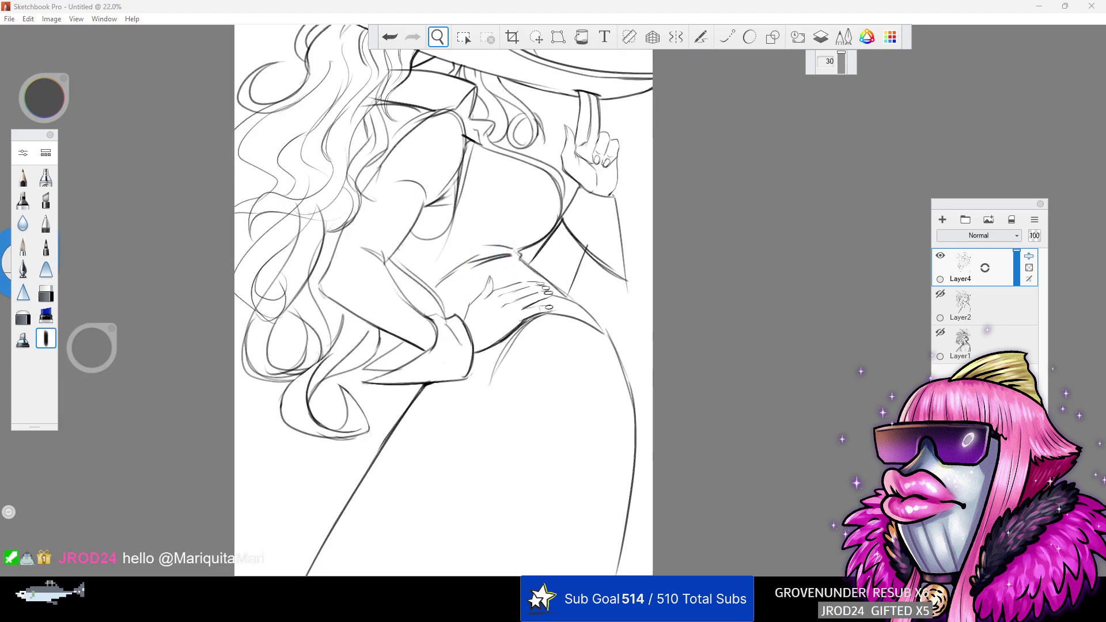
pyautogui.click(46, 338)
pyautogui.moveTo(379, 330); pyautogui.dragTo(378, 347)
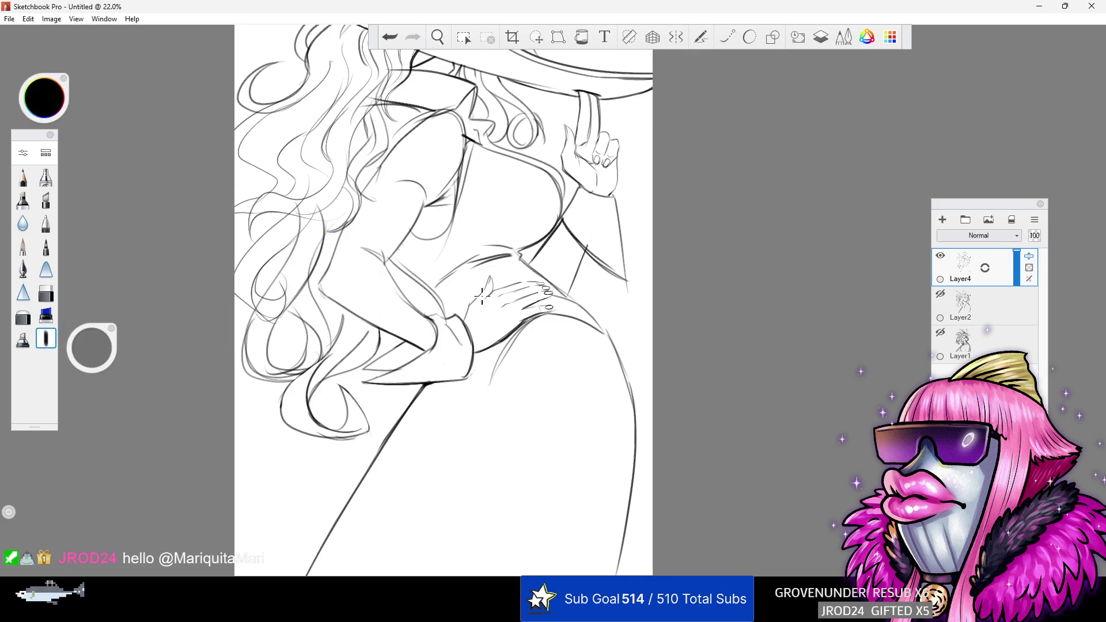
pyautogui.moveTo(333, 300); pyautogui.dragTo(341, 349)
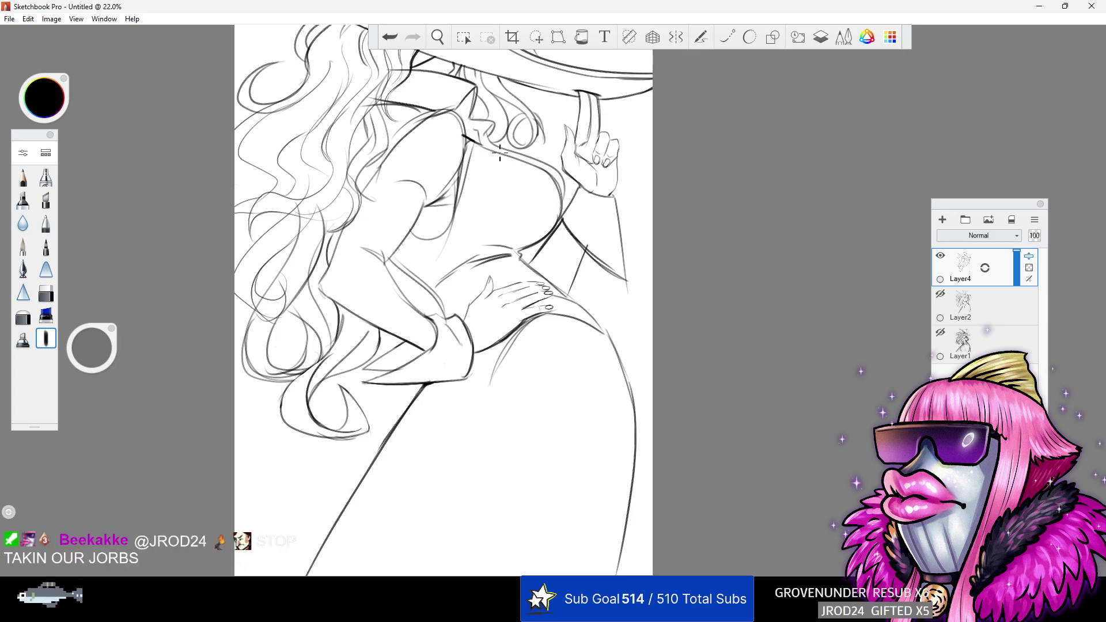
# - Re-ink the inner arm contour from the armpit to the elbow crease and along the forearm's upper edge
pyautogui.moveTo(400, 292); pyautogui.dragTo(422, 214)
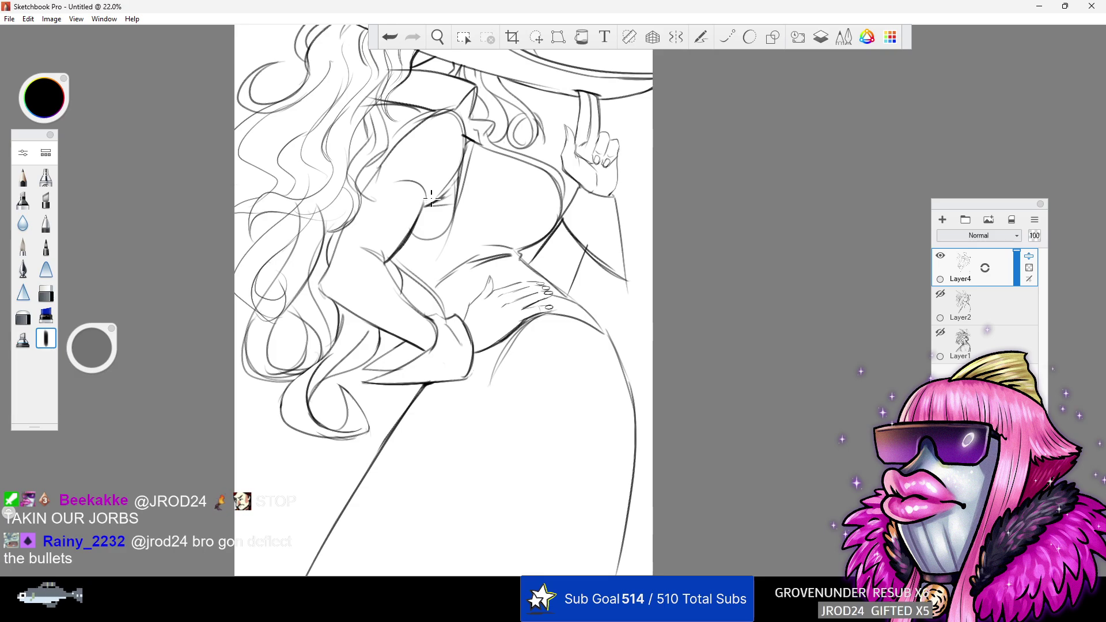
pyautogui.moveTo(386, 260)
pyautogui.mouseDown()
pyautogui.moveTo(440, 290)
pyautogui.moveTo(446, 316)
pyautogui.mouseUp()
pyautogui.click(390, 37)
# - Darken the lower edge of the cuff and the underside of the hand, and clean up the overlap inside the cuff
pyautogui.moveTo(426, 386)
pyautogui.mouseDown()
pyautogui.moveTo(465, 382)
pyautogui.moveTo(505, 334)
pyautogui.mouseUp()
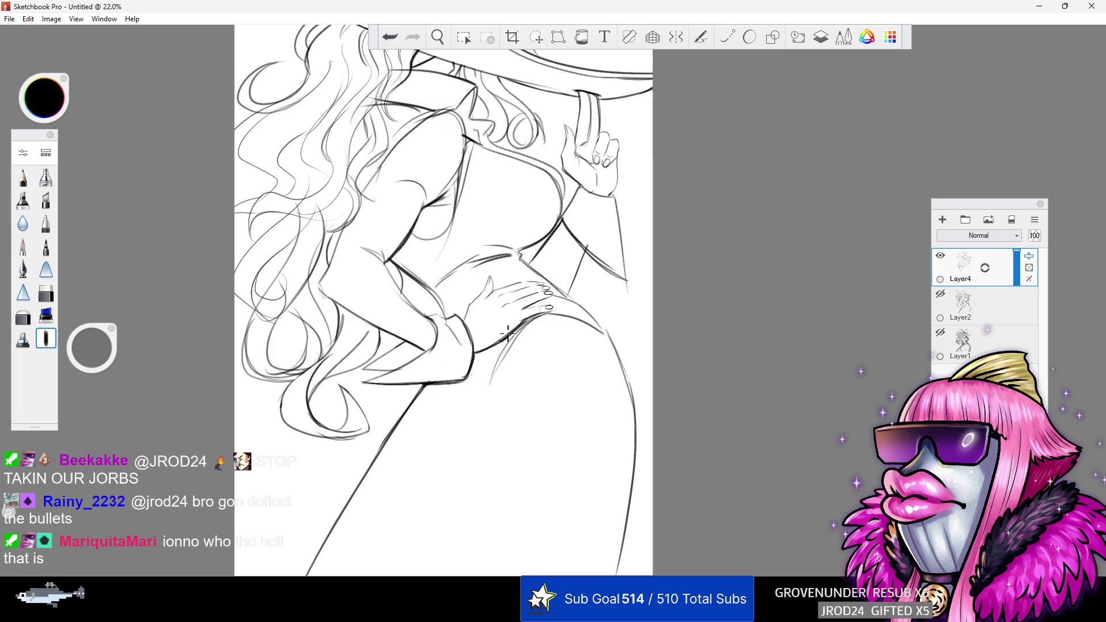
pyautogui.press('e')
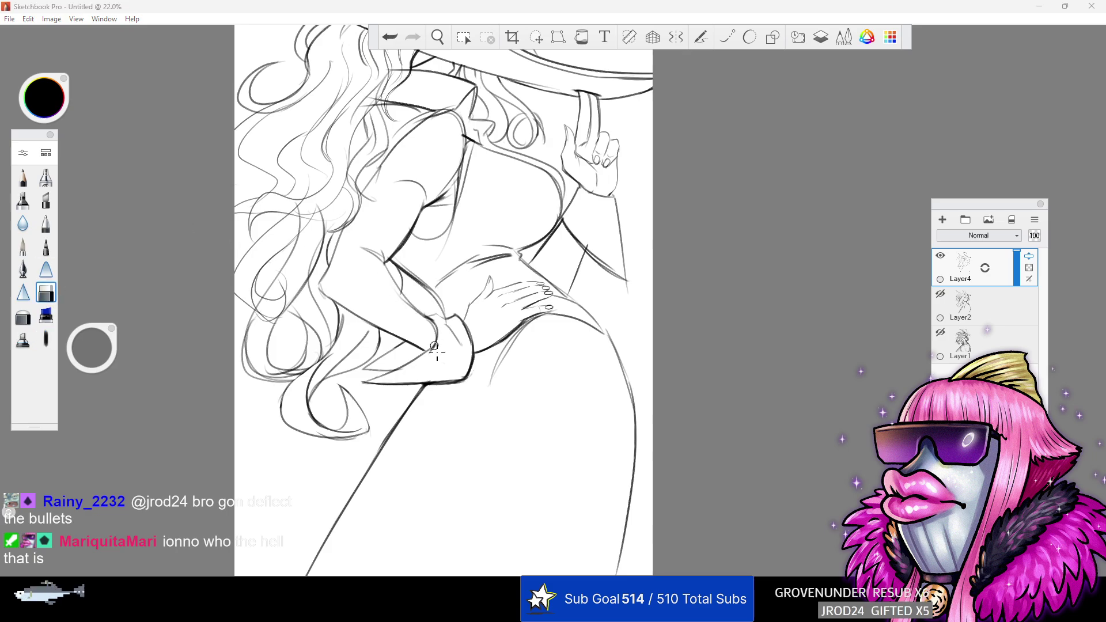
pyautogui.press('e')
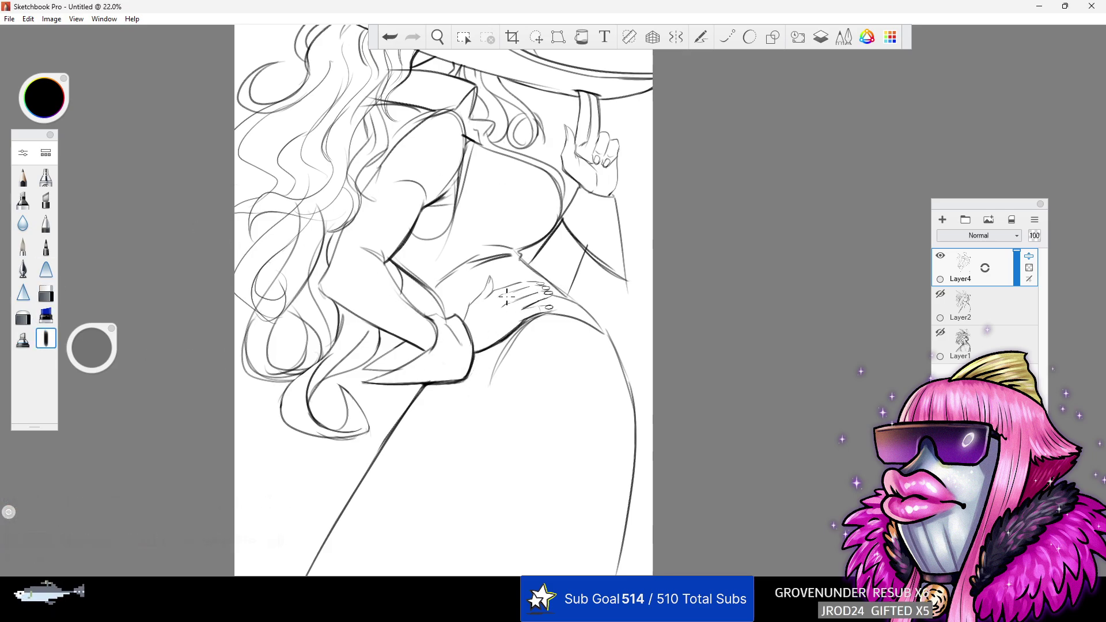
# - Re-ink the back of the hand on the hip from the cuff up to the thumb, redoing the stroke until clean
pyautogui.moveTo(463, 318); pyautogui.dragTo(495, 268)
pyautogui.click(437, 37)
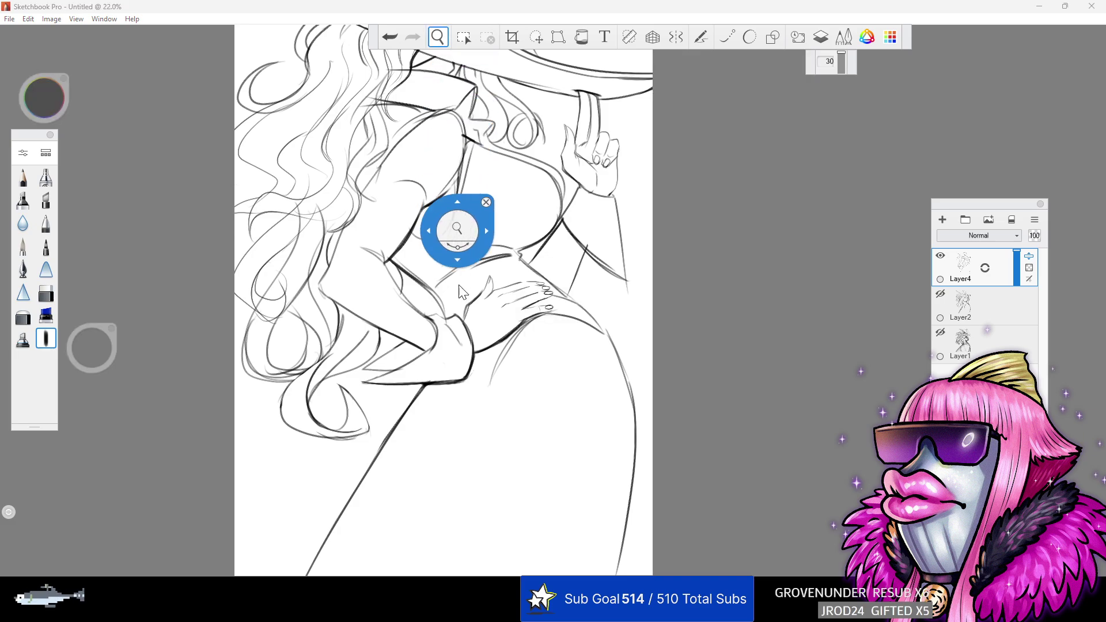
pyautogui.click(390, 37)
pyautogui.click(46, 340)
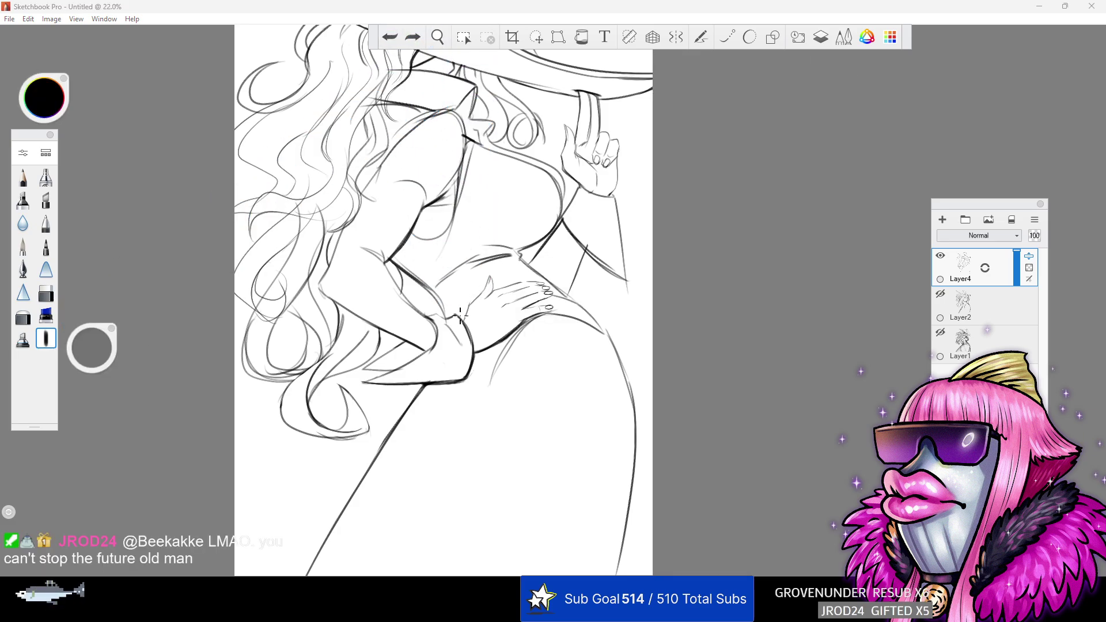
pyautogui.moveTo(462, 319); pyautogui.dragTo(519, 262)
pyautogui.click(390, 38)
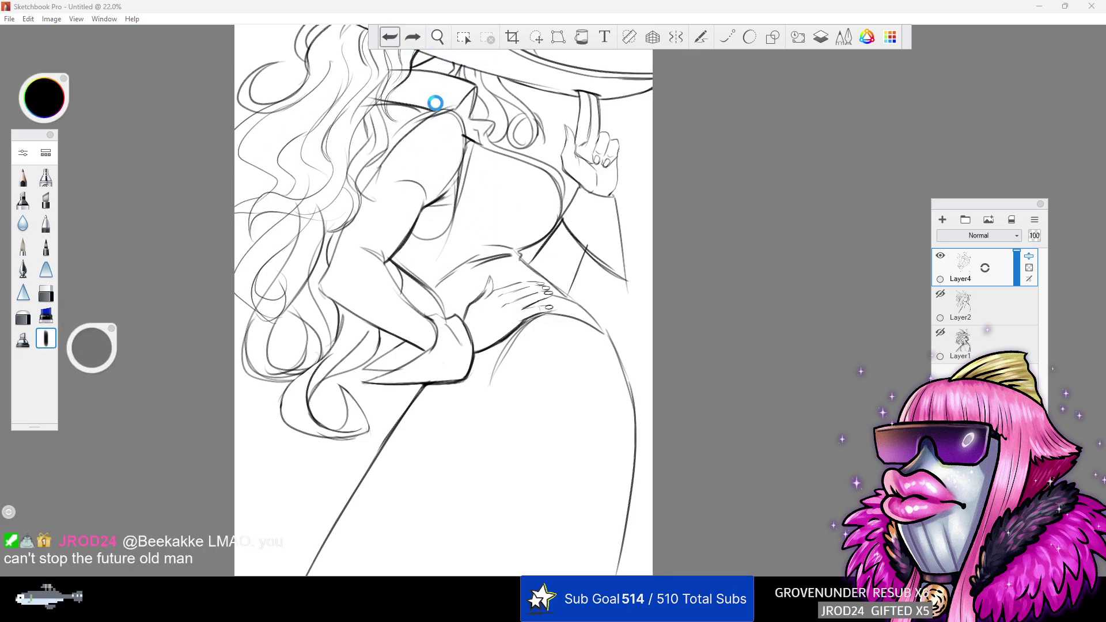
pyautogui.moveTo(463, 320); pyautogui.dragTo(481, 295)
pyautogui.click(390, 37)
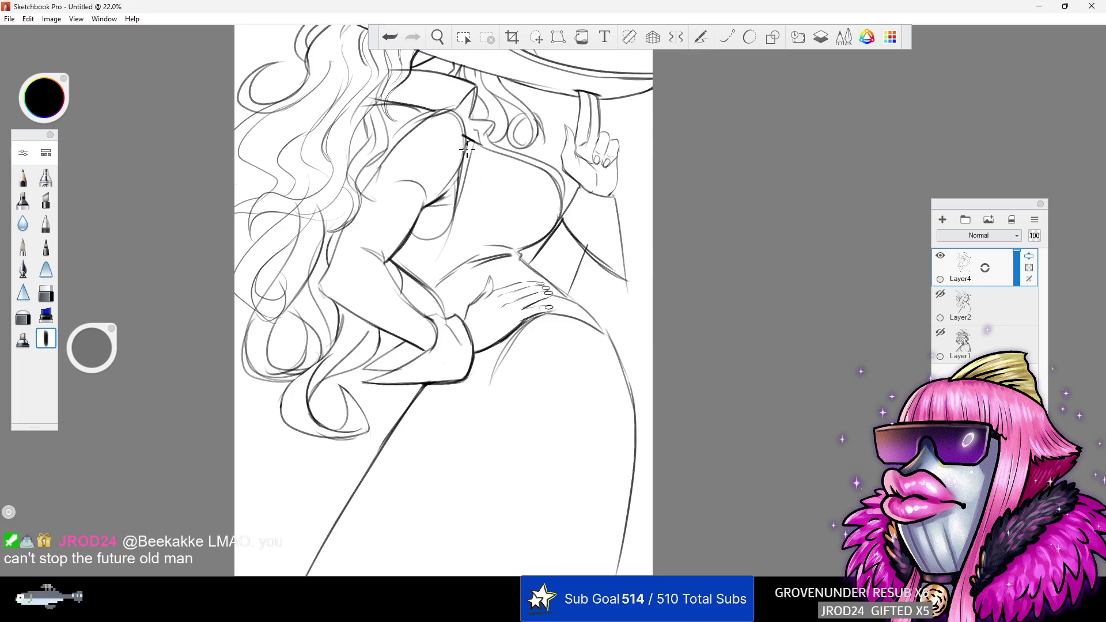
pyautogui.moveTo(468, 314); pyautogui.dragTo(483, 291)
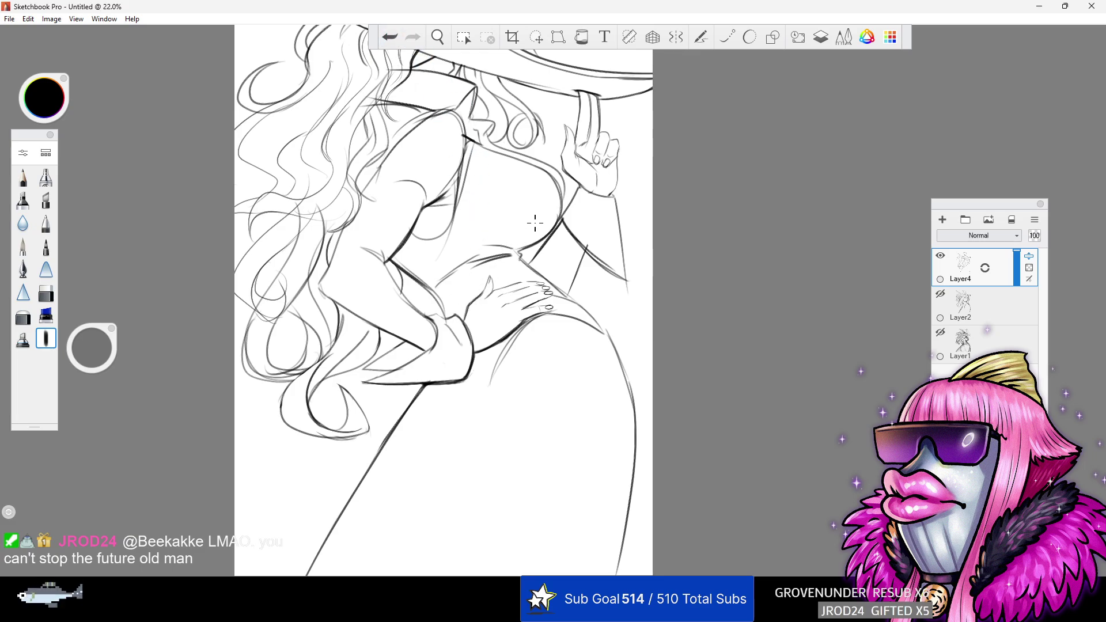
# - Erase the overlapping line ends where the top of the hip meets the outer thigh outline
pyautogui.click(438, 37)
pyautogui.moveTo(539, 247); pyautogui.dragTo(478, 282)
pyautogui.moveTo(615, 236); pyautogui.dragTo(693, 272)
pyautogui.click(46, 293)
pyautogui.moveTo(448, 360)
pyautogui.mouseDown()
pyautogui.moveTo(426, 351)
pyautogui.moveTo(464, 379)
pyautogui.moveTo(498, 436)
pyautogui.moveTo(473, 394)
pyautogui.moveTo(506, 477)
pyautogui.mouseUp()
# - Re-ink the hip outline as one continuous dark curve from below the fingers down the outer thigh
pyautogui.click(47, 339)
pyautogui.moveTo(483, 406); pyautogui.dragTo(420, 374)
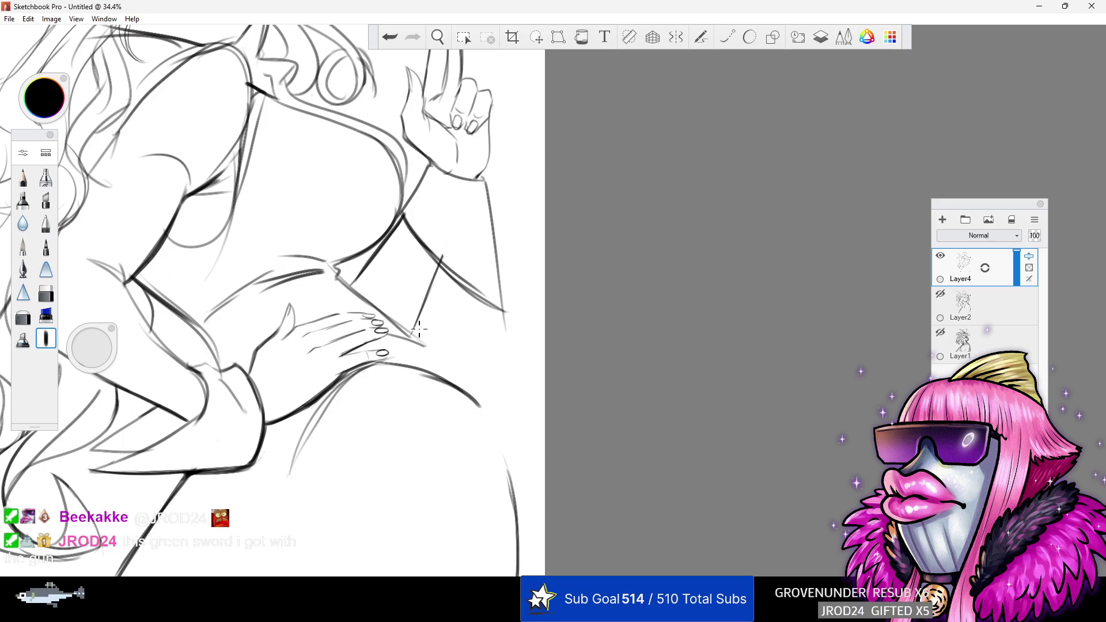
pyautogui.click(392, 38)
pyautogui.moveTo(481, 409)
pyautogui.mouseDown()
pyautogui.moveTo(441, 355)
pyautogui.moveTo(492, 431)
pyautogui.moveTo(506, 570)
pyautogui.mouseUp()
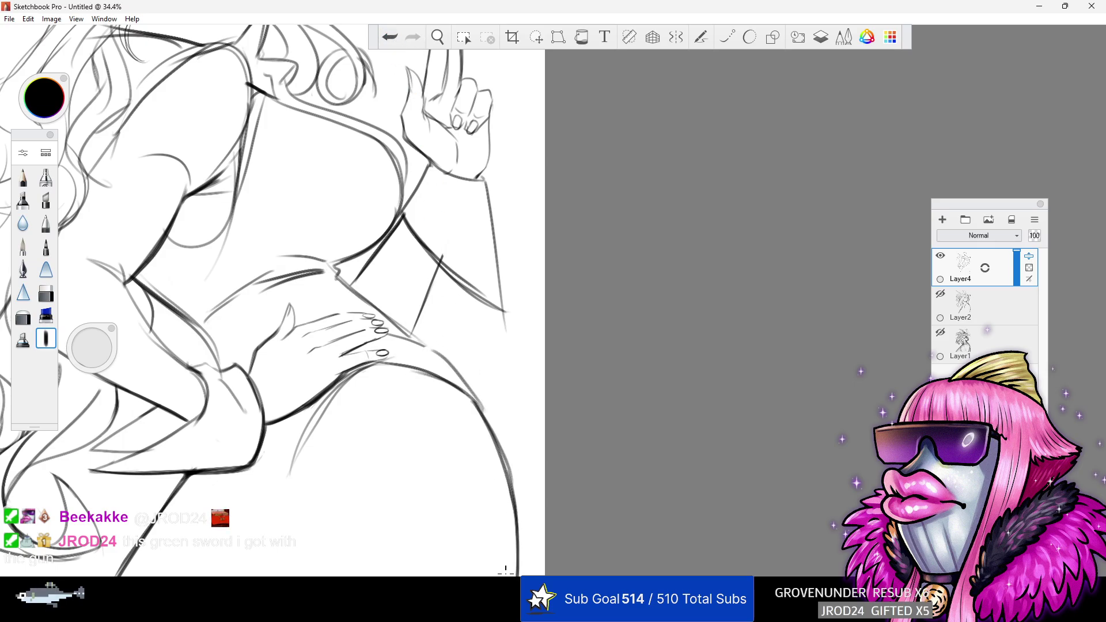
pyautogui.click(390, 37)
pyautogui.moveTo(483, 415); pyautogui.dragTo(507, 570)
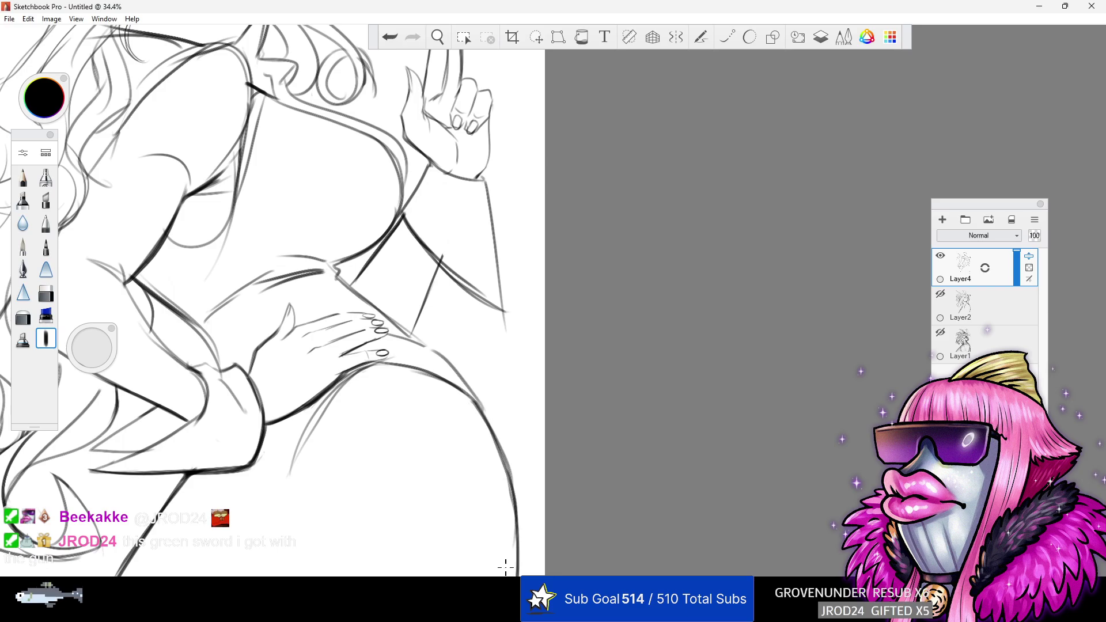
pyautogui.moveTo(475, 407); pyautogui.dragTo(412, 363)
pyautogui.click(390, 37)
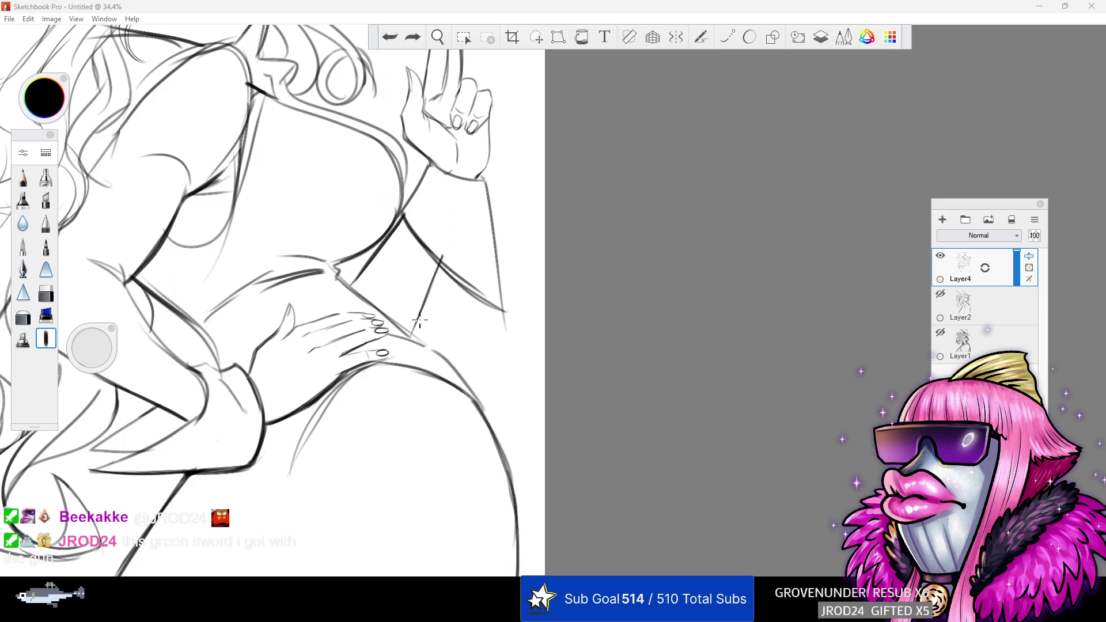
pyautogui.moveTo(375, 313)
pyautogui.mouseDown()
pyautogui.moveTo(424, 345)
pyautogui.moveTo(383, 314)
pyautogui.mouseUp()
pyautogui.click(390, 38)
# - Re-ink the front edge of the shoulder with a darker stroke from the collar tip toward the armpit
pyautogui.click(437, 38)
pyautogui.moveTo(461, 173); pyautogui.dragTo(409, 213)
pyautogui.moveTo(559, 197); pyautogui.dragTo(570, 265)
pyautogui.moveTo(402, 252); pyautogui.dragTo(522, 210)
pyautogui.click(46, 293)
pyautogui.moveTo(358, 319); pyautogui.dragTo(373, 293)
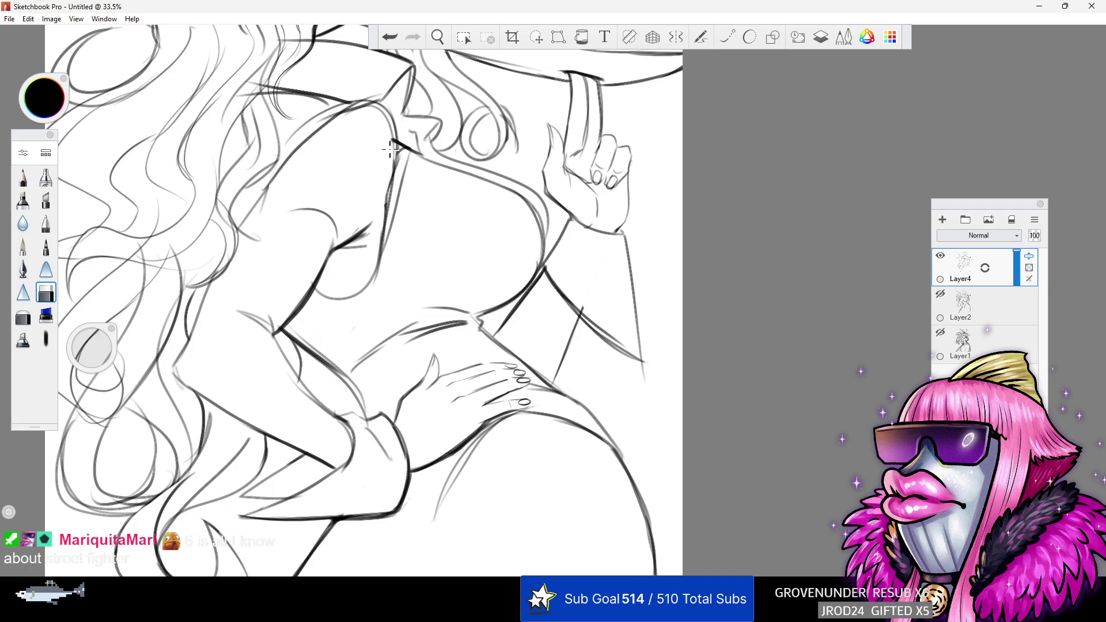
pyautogui.click(46, 339)
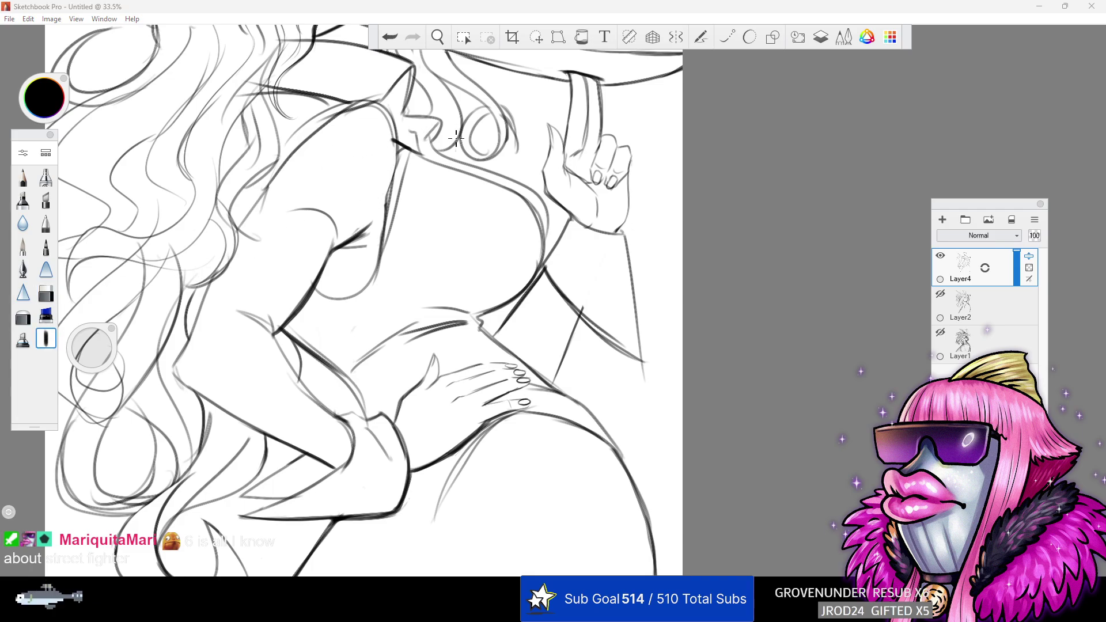
pyautogui.moveTo(397, 149); pyautogui.dragTo(364, 220)
pyautogui.click(390, 38)
pyautogui.moveTo(398, 151); pyautogui.dragTo(376, 217)
pyautogui.click(436, 35)
pyautogui.moveTo(576, 291); pyautogui.dragTo(627, 282)
pyautogui.moveTo(530, 457)
pyautogui.mouseDown()
pyautogui.moveTo(432, 487)
pyautogui.moveTo(94, 333)
pyautogui.mouseUp()
pyautogui.click(47, 338)
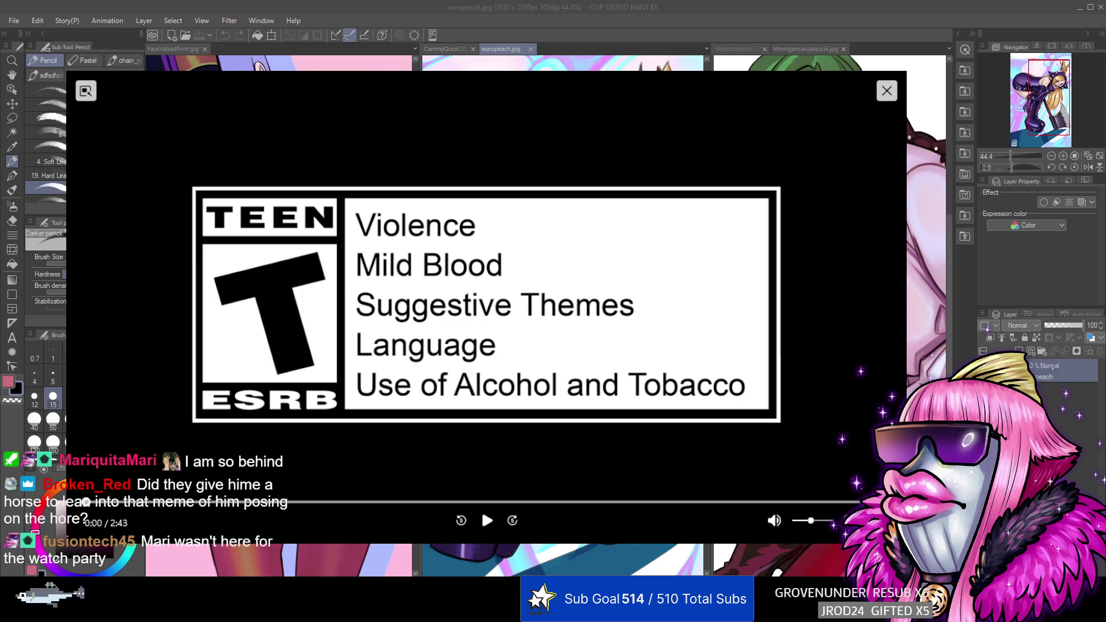
# - Play the Street Fighter trailer at a higher volume, close the player and switch back to Sketchbook Pro
pyautogui.click(486, 521)
pyautogui.moveTo(810, 521); pyautogui.dragTo(830, 520)
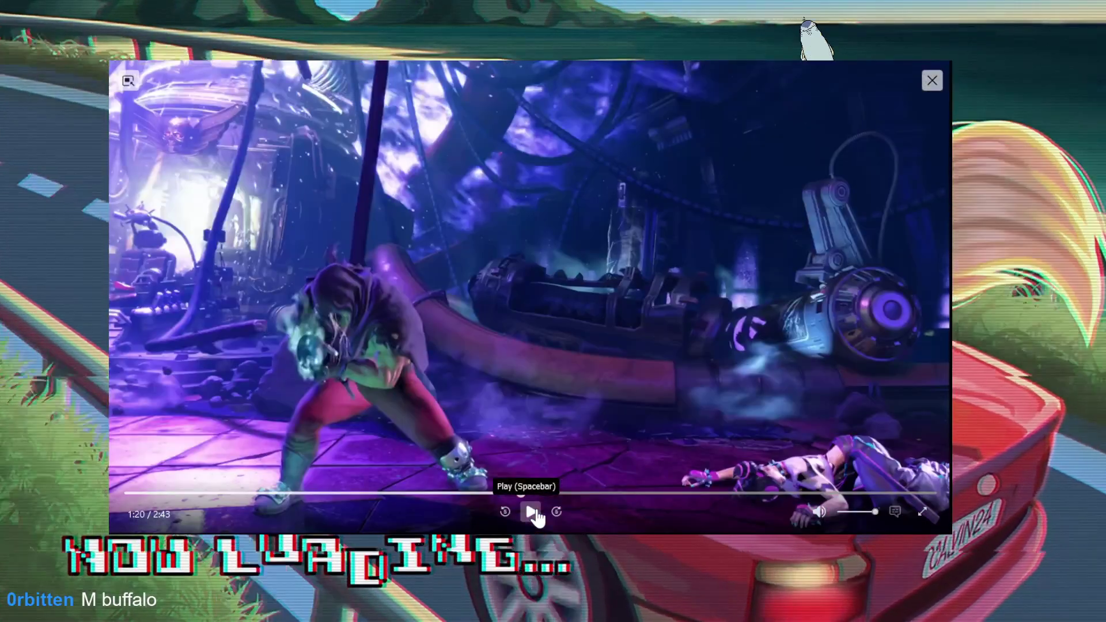
pyautogui.click(531, 512)
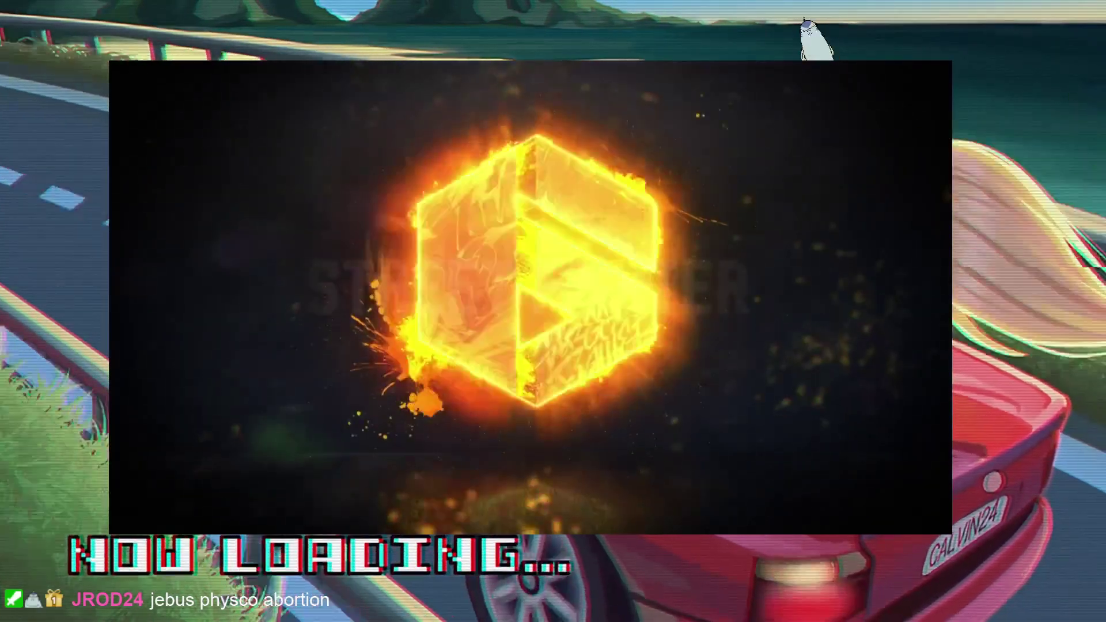
pyautogui.moveTo(573, 507)
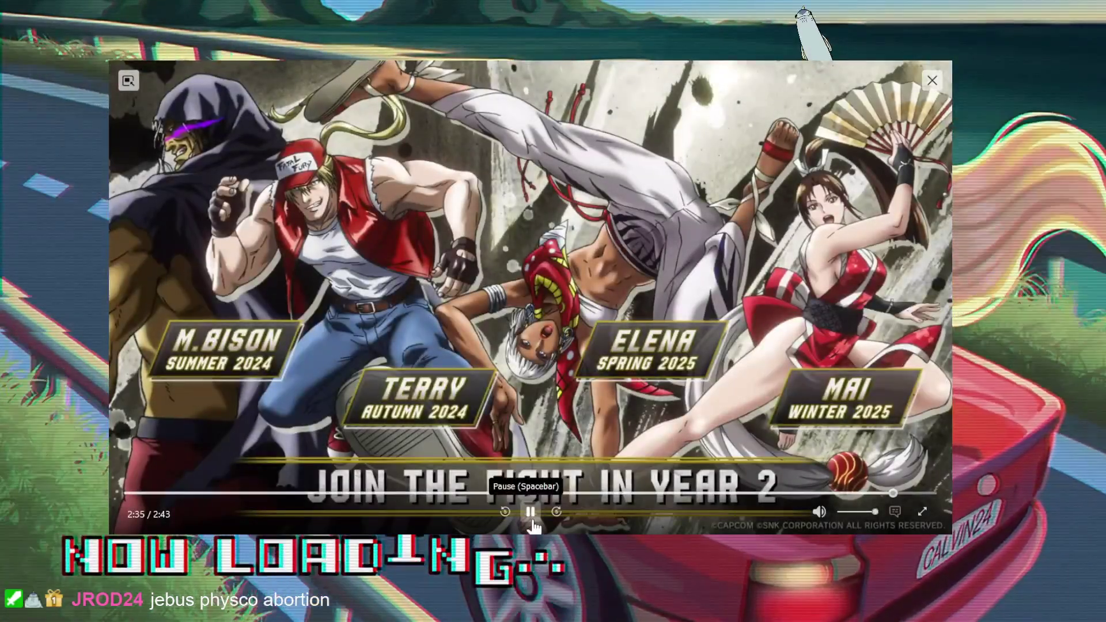
pyautogui.click(527, 511)
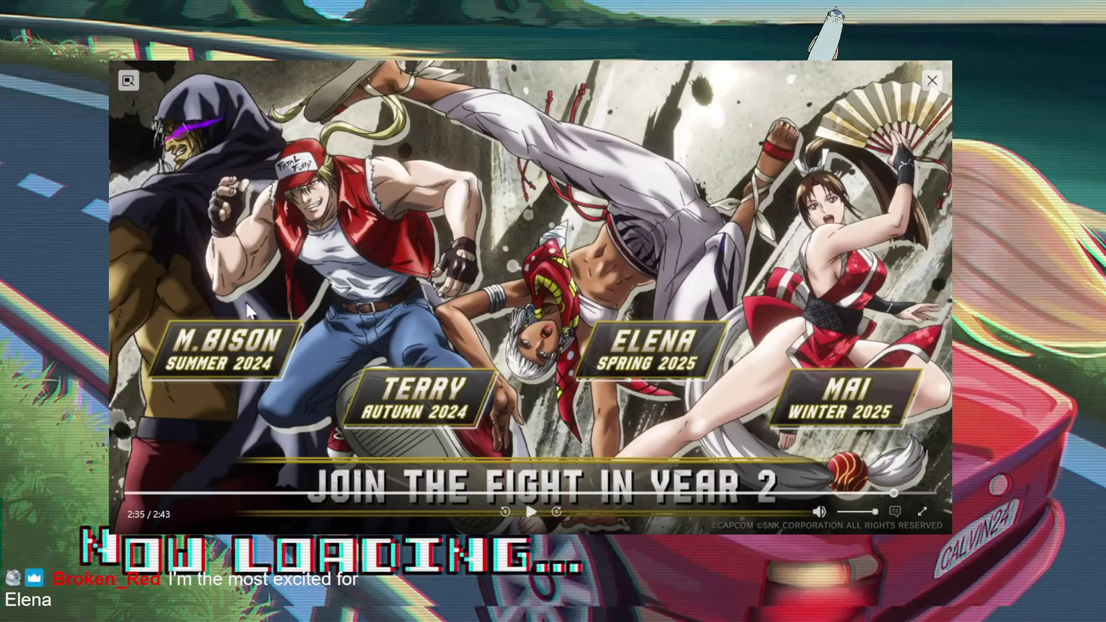
pyautogui.click(932, 80)
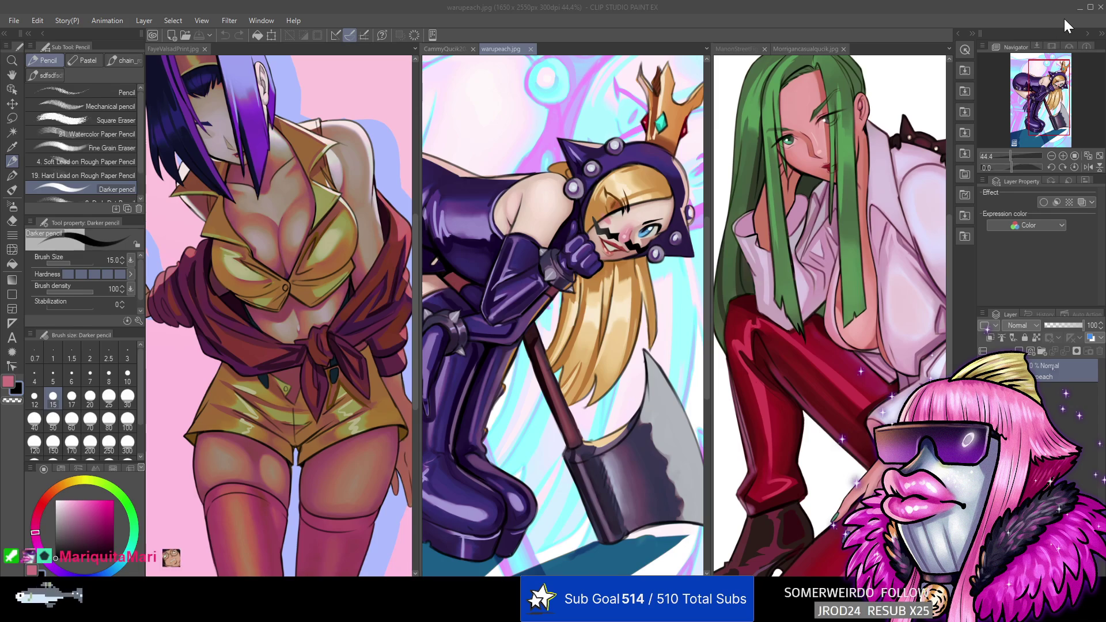
pyautogui.click(1080, 6)
# - Re-ink the outer hair curl and the long wavy strand beside it below the back of the hat brim
pyautogui.click(438, 37)
pyautogui.moveTo(460, 171); pyautogui.dragTo(369, 209)
pyautogui.moveTo(378, 190); pyautogui.dragTo(373, 371)
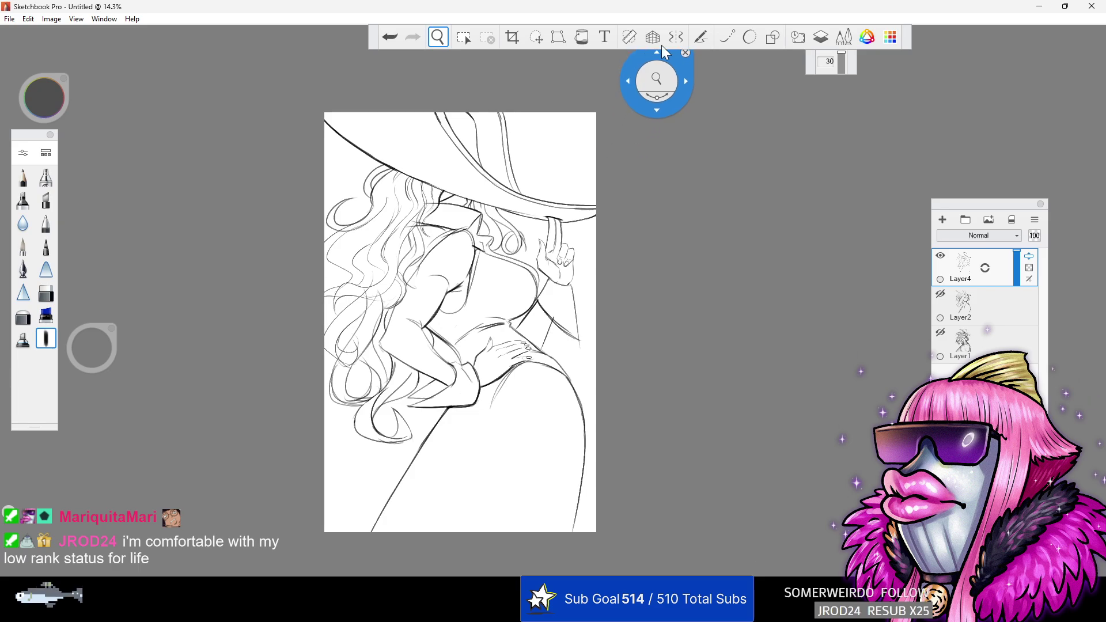
pyautogui.scroll(4, 427, 254)
pyautogui.moveTo(228, 279)
pyautogui.mouseDown()
pyautogui.moveTo(259, 301)
pyautogui.moveTo(240, 316)
pyautogui.mouseUp()
pyautogui.moveTo(221, 251); pyautogui.dragTo(271, 212)
pyautogui.moveTo(232, 274)
pyautogui.mouseDown()
pyautogui.moveTo(321, 215)
pyautogui.moveTo(375, 97)
pyautogui.moveTo(297, 198)
pyautogui.mouseUp()
pyautogui.click(400, 36)
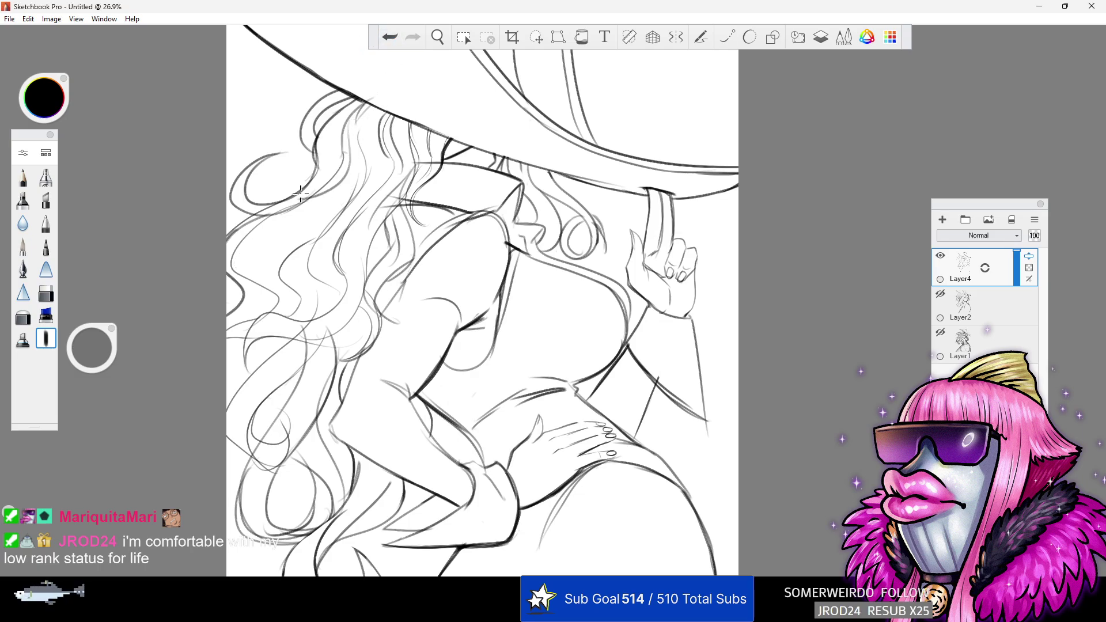
pyautogui.click(391, 38)
pyautogui.moveTo(346, 123)
pyautogui.mouseDown()
pyautogui.moveTo(274, 256)
pyautogui.moveTo(322, 219)
pyautogui.mouseUp()
pyautogui.hotkey('ctrl', 'z')
pyautogui.hotkey('ctrl', 'y')
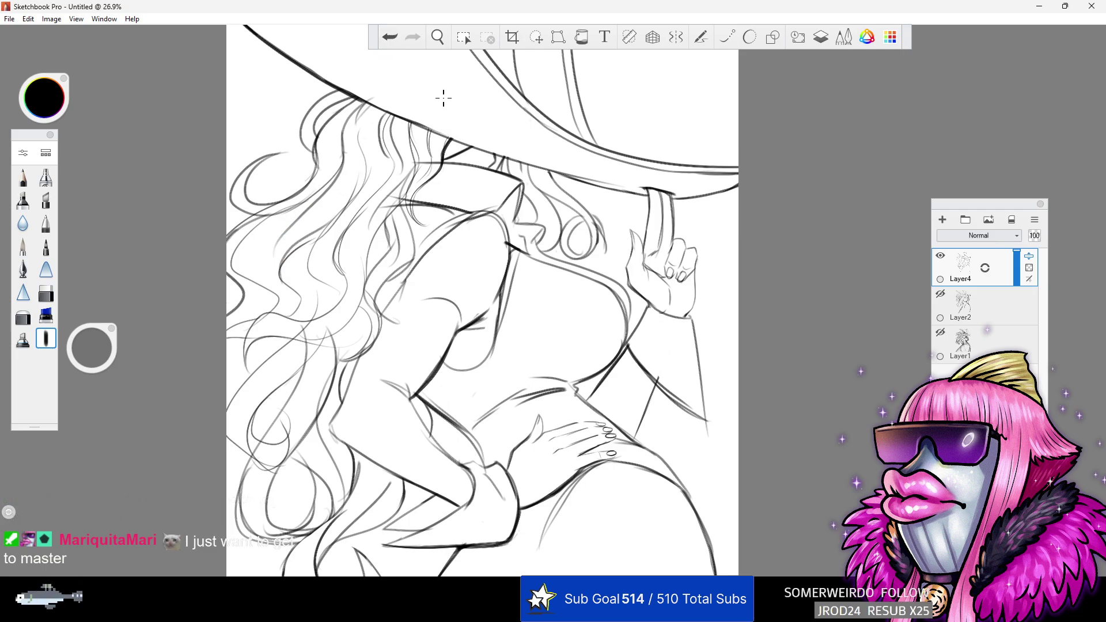
# - Ink a small looping curl at the outer edge of the hair level with the upper arm, and erase overlapping strokes
pyautogui.moveTo(252, 342)
pyautogui.mouseDown()
pyautogui.moveTo(267, 367)
pyautogui.moveTo(254, 366)
pyautogui.mouseUp()
pyautogui.click(390, 38)
pyautogui.click(388, 40)
pyautogui.click(389, 39)
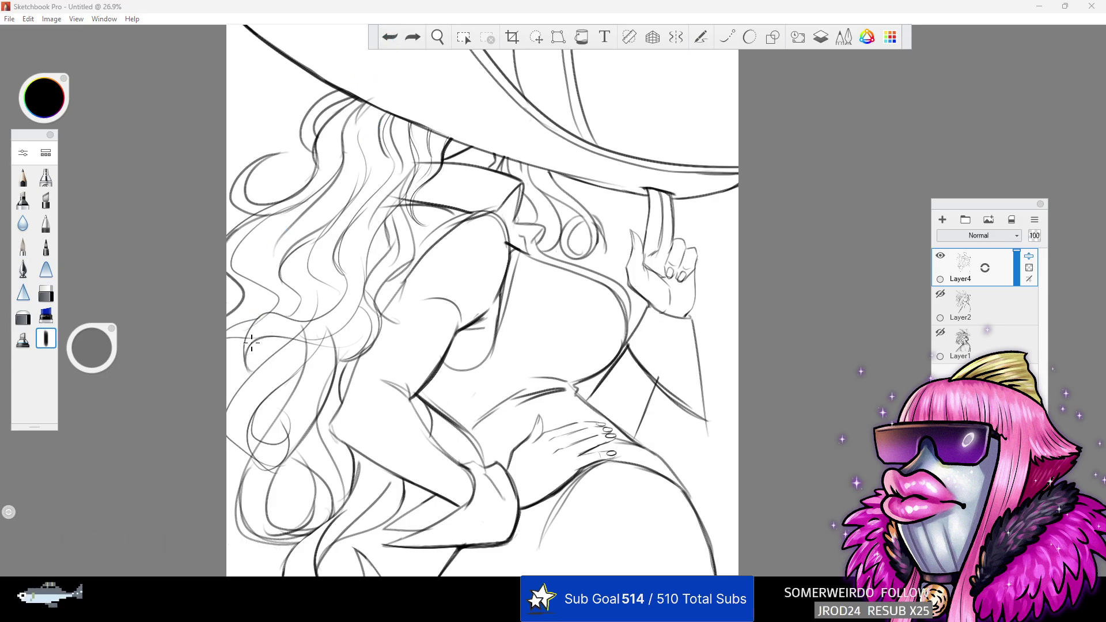
pyautogui.press('e')
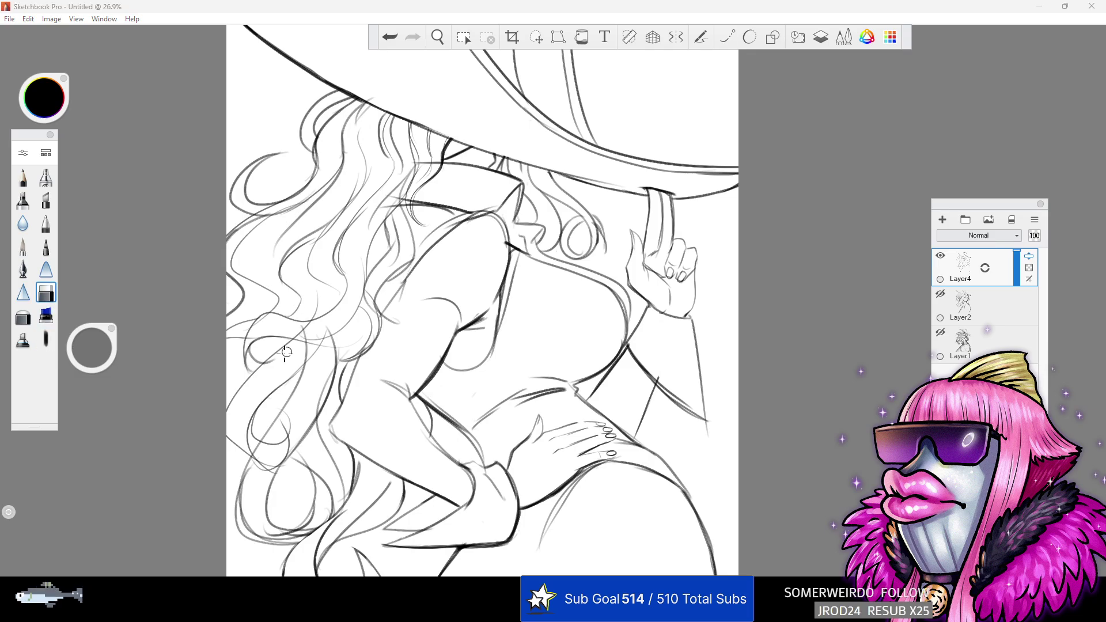
pyautogui.press('e')
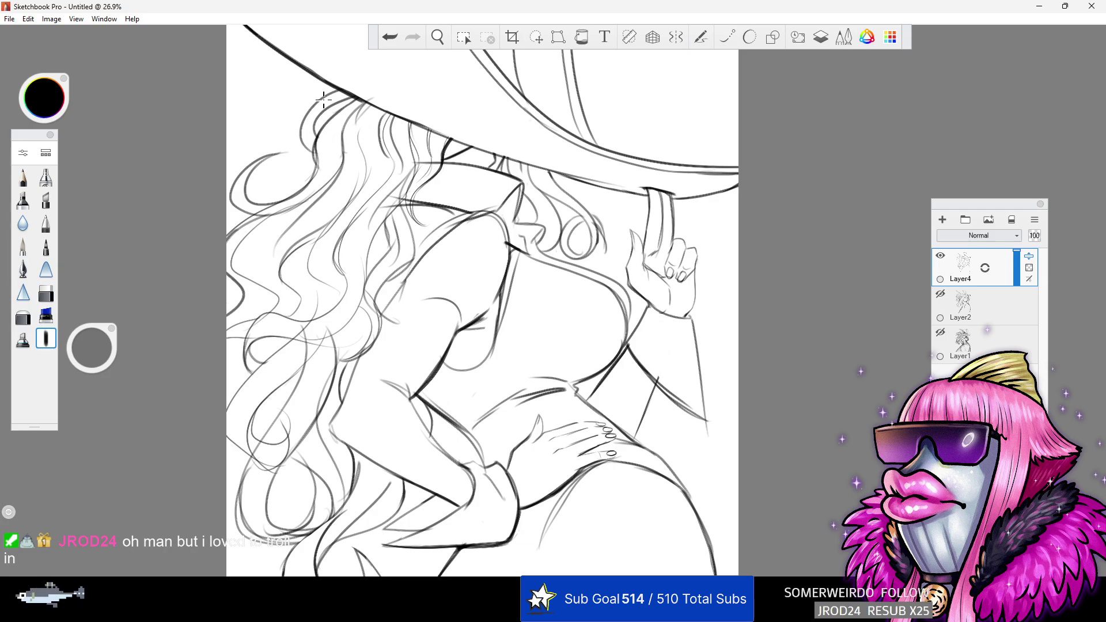
pyautogui.click(390, 37)
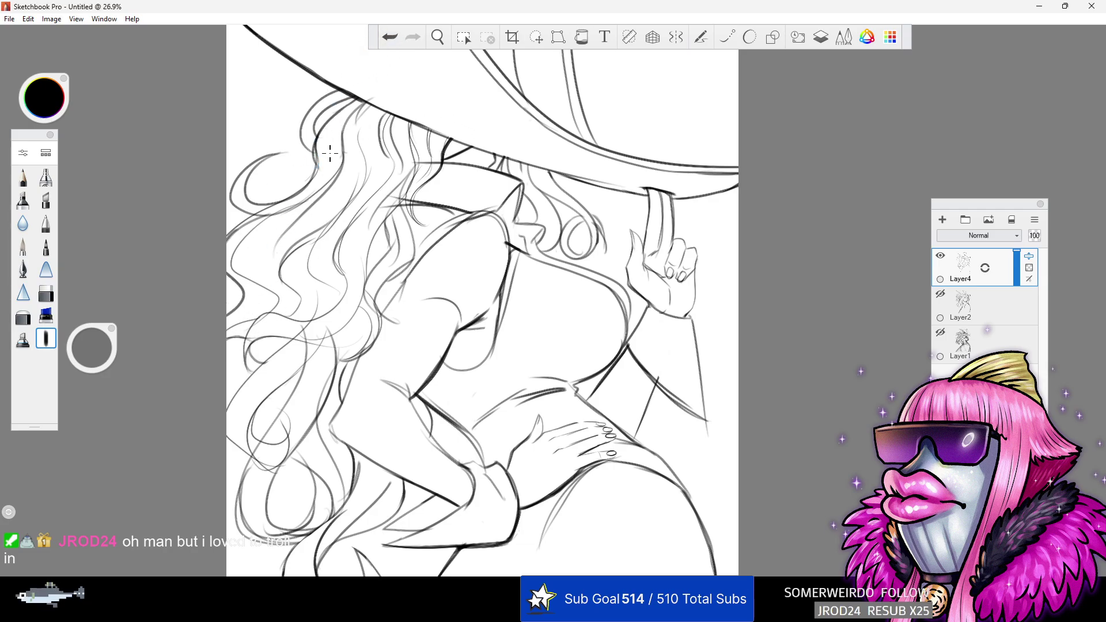
# - Thin the hat brim's lower edge by erasing along it from the back tip to above the hair
pyautogui.click(439, 39)
pyautogui.moveTo(443, 158); pyautogui.dragTo(422, 152)
pyautogui.moveTo(540, 226); pyautogui.dragTo(576, 216)
pyautogui.moveTo(625, 189); pyautogui.dragTo(514, 263)
pyautogui.moveTo(412, 191); pyautogui.dragTo(522, 172)
pyautogui.click(46, 293)
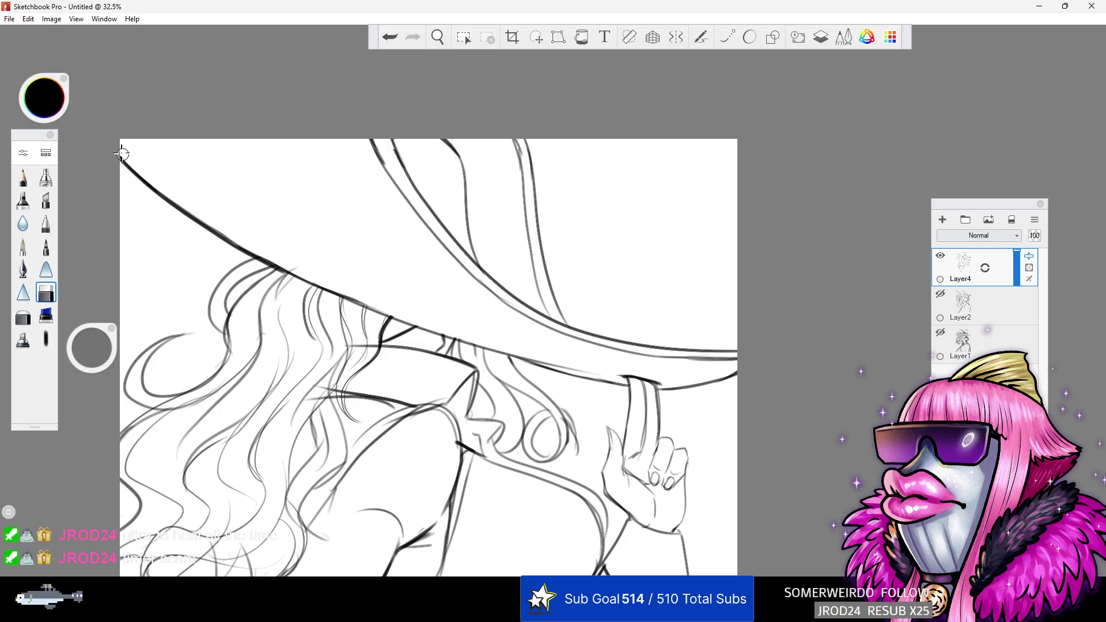
pyautogui.moveTo(160, 194); pyautogui.dragTo(351, 292)
# - Re-ink the hat brim's lower edge from its back tip to above the hair with one long tapering stroke, undoing unsatisfactory attempts
pyautogui.click(46, 340)
pyautogui.moveTo(152, 188); pyautogui.dragTo(444, 330)
pyautogui.click(389, 37)
pyautogui.moveTo(167, 196); pyautogui.dragTo(460, 339)
pyautogui.click(390, 37)
pyautogui.moveTo(173, 199)
pyautogui.mouseDown()
pyautogui.moveTo(208, 230)
pyautogui.moveTo(431, 339)
pyautogui.mouseUp()
pyautogui.click(389, 37)
pyautogui.moveTo(165, 199); pyautogui.dragTo(432, 329)
pyautogui.click(389, 37)
pyautogui.moveTo(179, 207); pyautogui.dragTo(393, 318)
pyautogui.click(389, 37)
pyautogui.moveTo(155, 189); pyautogui.dragTo(406, 326)
pyautogui.click(390, 37)
pyautogui.moveTo(169, 199); pyautogui.dragTo(401, 330)
pyautogui.click(389, 37)
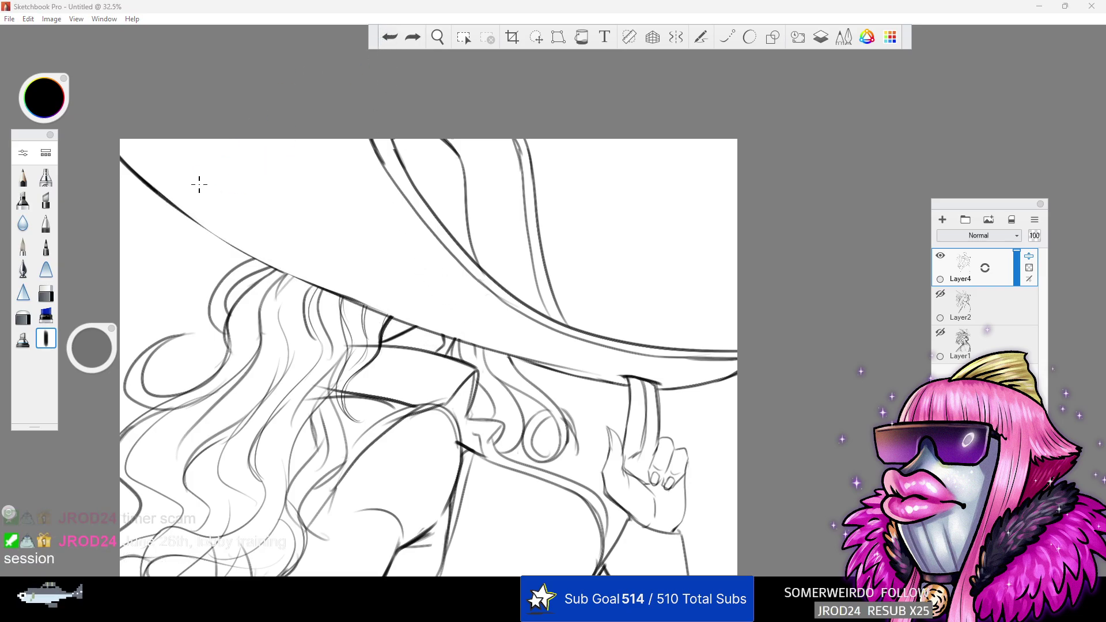
pyautogui.moveTo(173, 197); pyautogui.dragTo(406, 326)
pyautogui.click(389, 37)
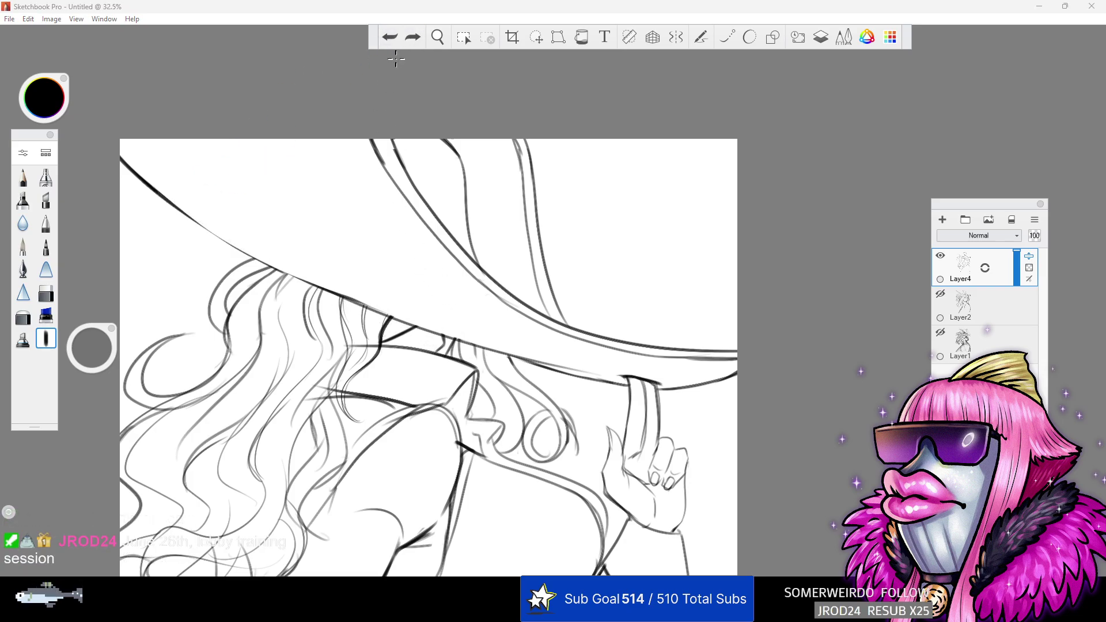
pyautogui.moveTo(168, 198); pyautogui.dragTo(408, 314)
pyautogui.click(390, 36)
pyautogui.moveTo(161, 194); pyautogui.dragTo(397, 314)
pyautogui.click(389, 37)
pyautogui.moveTo(163, 194); pyautogui.dragTo(405, 319)
# - Thicken the outer contour of the raised forearm from the wrist down to the elbow
pyautogui.click(438, 37)
pyautogui.moveTo(468, 152); pyautogui.dragTo(562, 118)
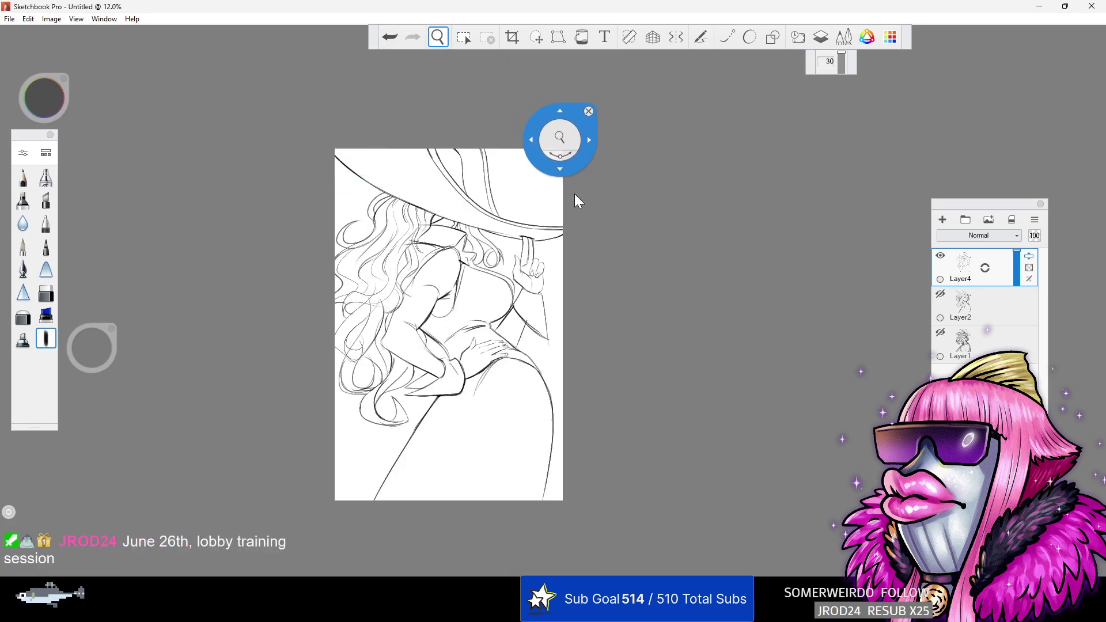
pyautogui.moveTo(590, 257); pyautogui.dragTo(620, 245)
pyautogui.moveTo(601, 269); pyautogui.dragTo(642, 272)
pyautogui.moveTo(616, 268)
pyautogui.mouseDown()
pyautogui.moveTo(629, 229)
pyautogui.moveTo(96, 249)
pyautogui.mouseUp()
pyautogui.click(46, 293)
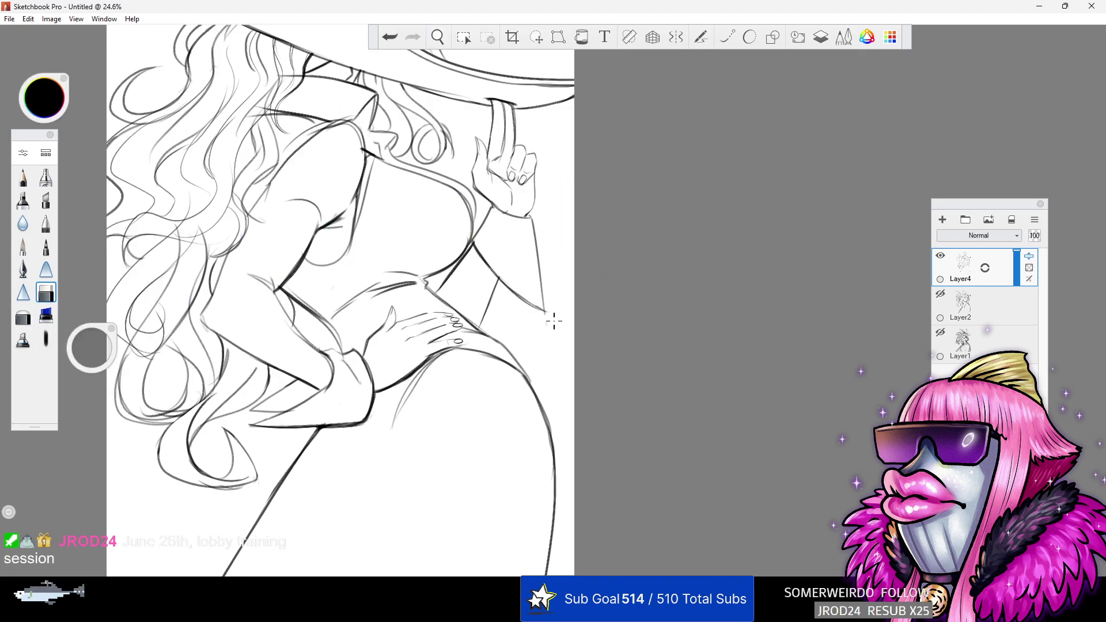
pyautogui.click(46, 339)
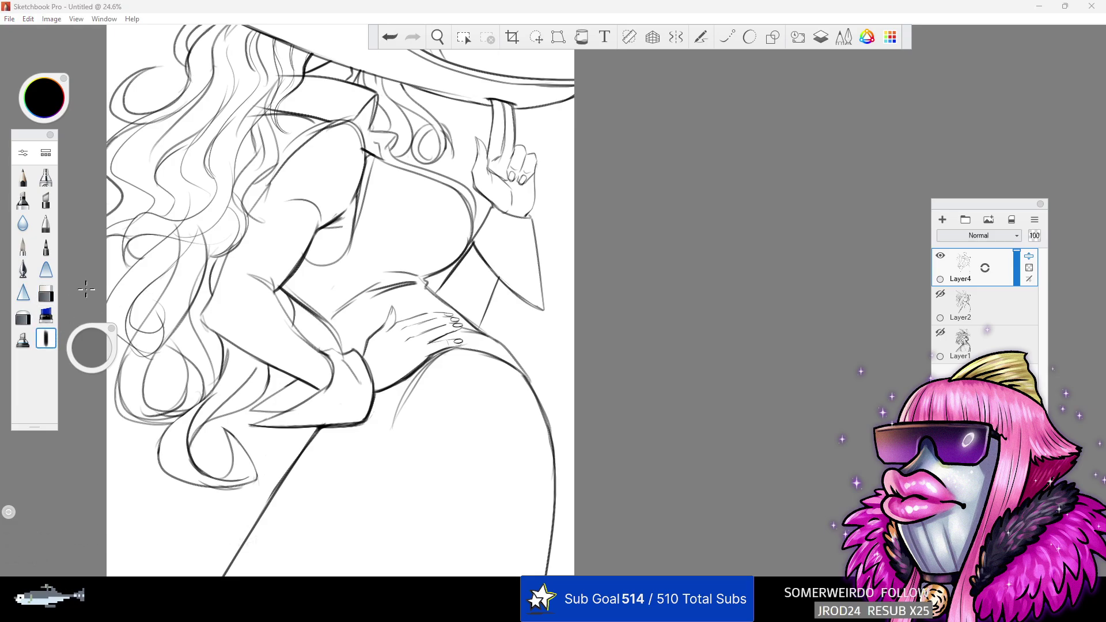
pyautogui.click(513, 104)
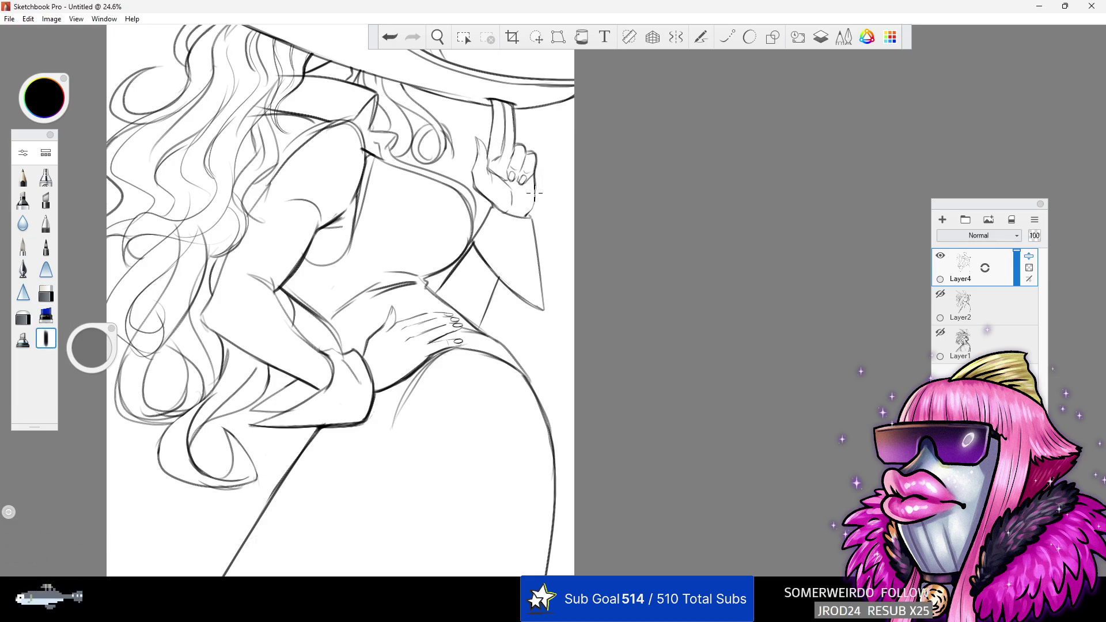
pyautogui.moveTo(528, 214); pyautogui.dragTo(537, 309)
pyautogui.click(390, 37)
pyautogui.moveTo(531, 224); pyautogui.dragTo(544, 314)
pyautogui.press('e')
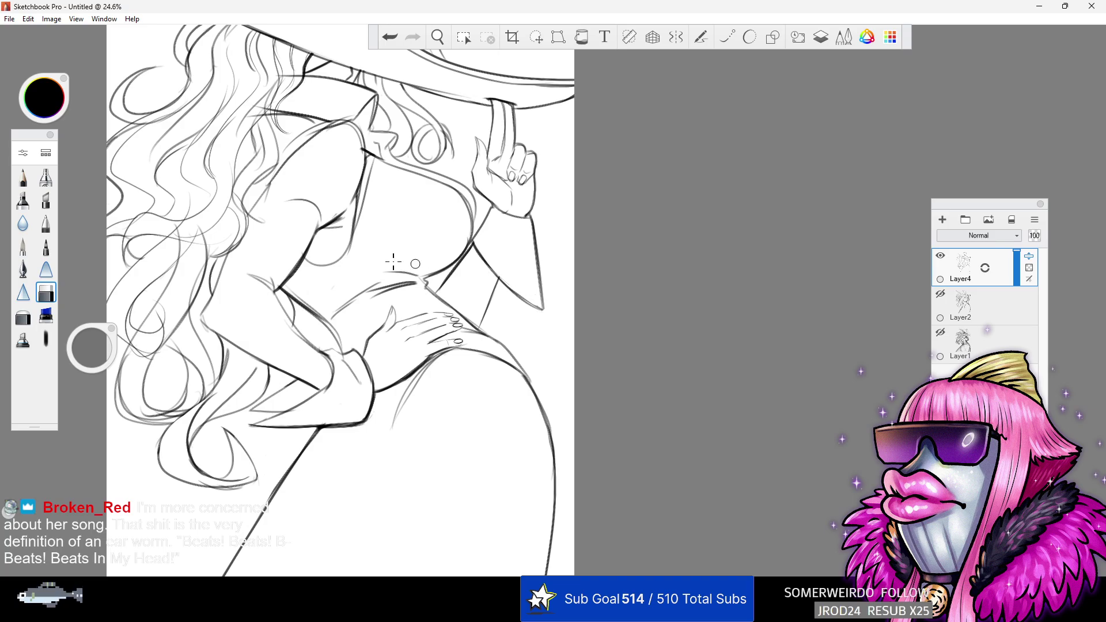
# - Undo the last stroke and re-ink the raised hand's outline from the thumb to the wrist
pyautogui.click(49, 335)
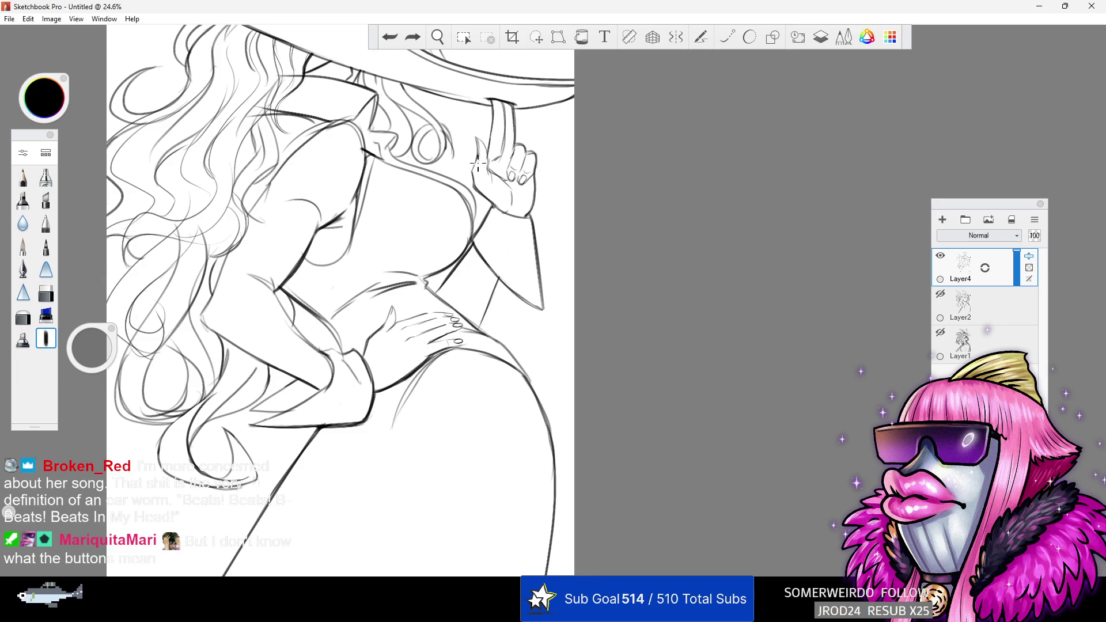
pyautogui.click(390, 37)
pyautogui.moveTo(478, 139)
pyautogui.mouseDown()
pyautogui.moveTo(487, 154)
pyautogui.moveTo(543, 147)
pyautogui.moveTo(536, 216)
pyautogui.mouseUp()
# - Thicken the outer contour of the near arm from the elbow up to the shoulder
pyautogui.click(439, 39)
pyautogui.moveTo(353, 293); pyautogui.dragTo(463, 198)
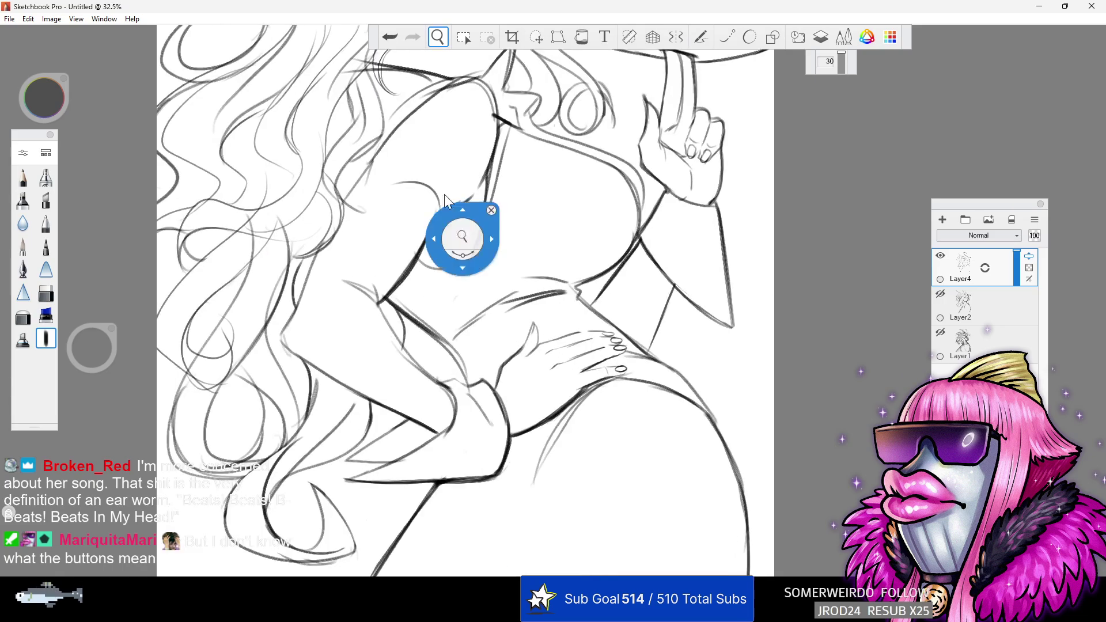
pyautogui.click(43, 341)
pyautogui.moveTo(292, 352)
pyautogui.mouseDown()
pyautogui.moveTo(282, 330)
pyautogui.moveTo(313, 257)
pyautogui.mouseUp()
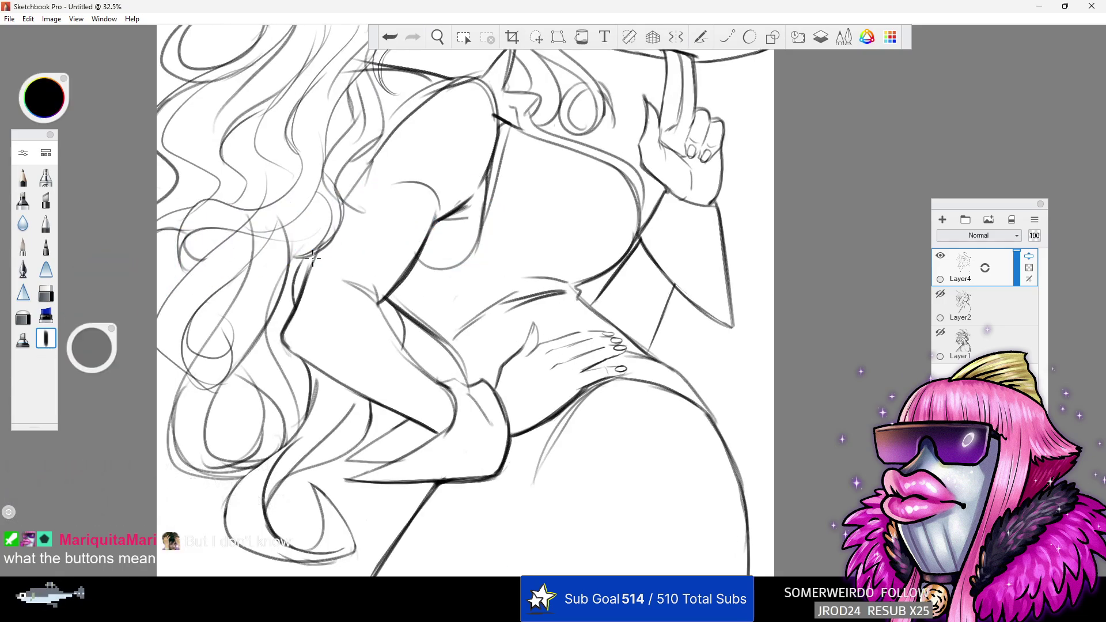
pyautogui.moveTo(344, 197)
pyautogui.mouseDown()
pyautogui.moveTo(378, 148)
pyautogui.moveTo(435, 95)
pyautogui.mouseUp()
pyautogui.moveTo(360, 169)
pyautogui.mouseDown()
pyautogui.moveTo(418, 92)
pyautogui.moveTo(390, 114)
pyautogui.moveTo(429, 80)
pyautogui.mouseUp()
# - Clean up the lines around the fingertips resting on the hip and thicken the hip contour just beyond them
pyautogui.click(438, 37)
pyautogui.moveTo(465, 124); pyautogui.dragTo(431, 114)
pyautogui.moveTo(588, 78); pyautogui.dragTo(560, 163)
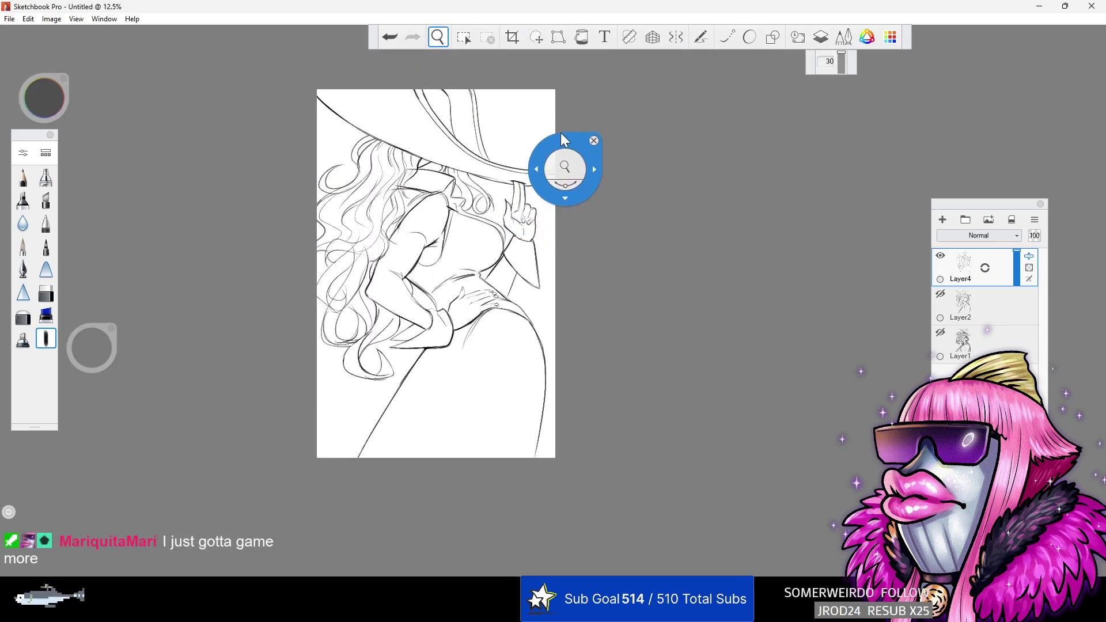
pyautogui.moveTo(527, 234); pyautogui.dragTo(459, 366)
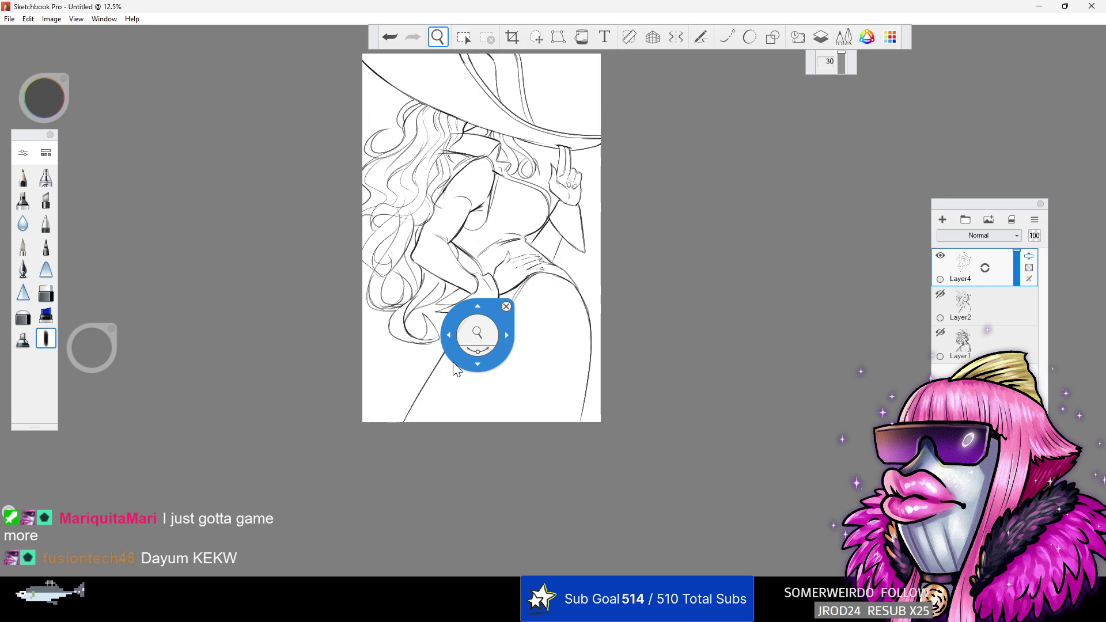
pyautogui.moveTo(626, 306); pyautogui.dragTo(712, 297)
pyautogui.click(46, 293)
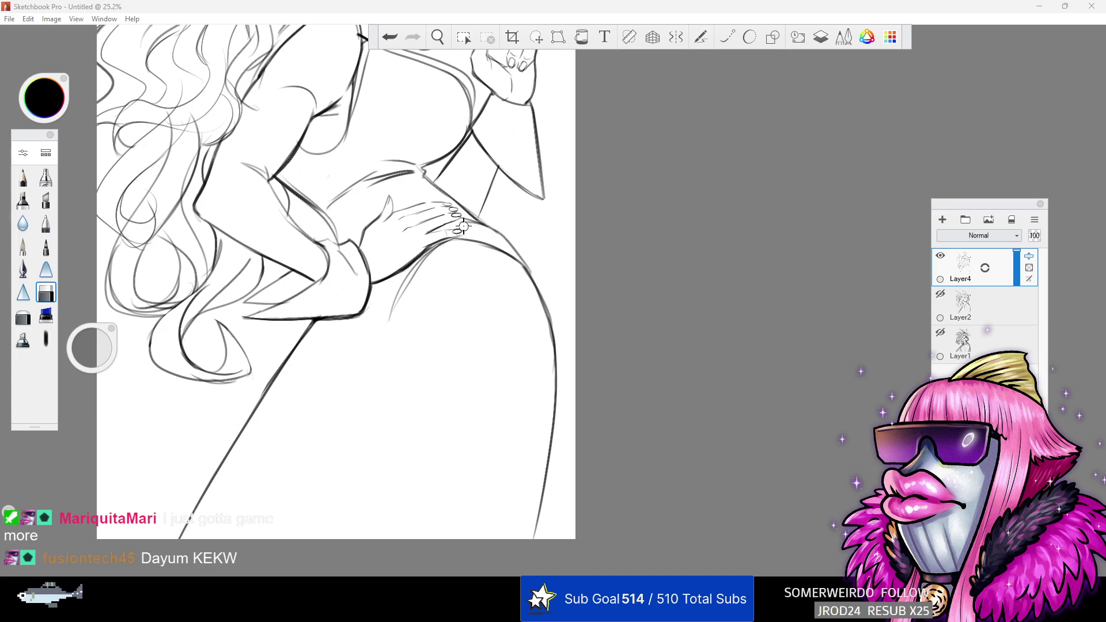
pyautogui.click(55, 338)
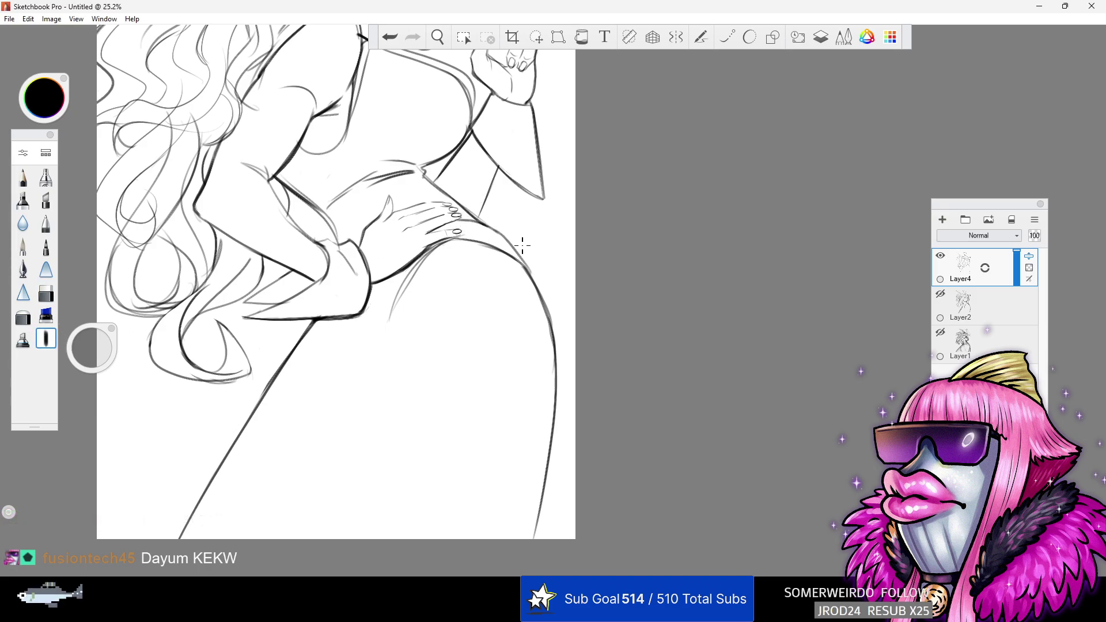
pyautogui.moveTo(530, 276); pyautogui.dragTo(493, 230)
pyautogui.click(48, 292)
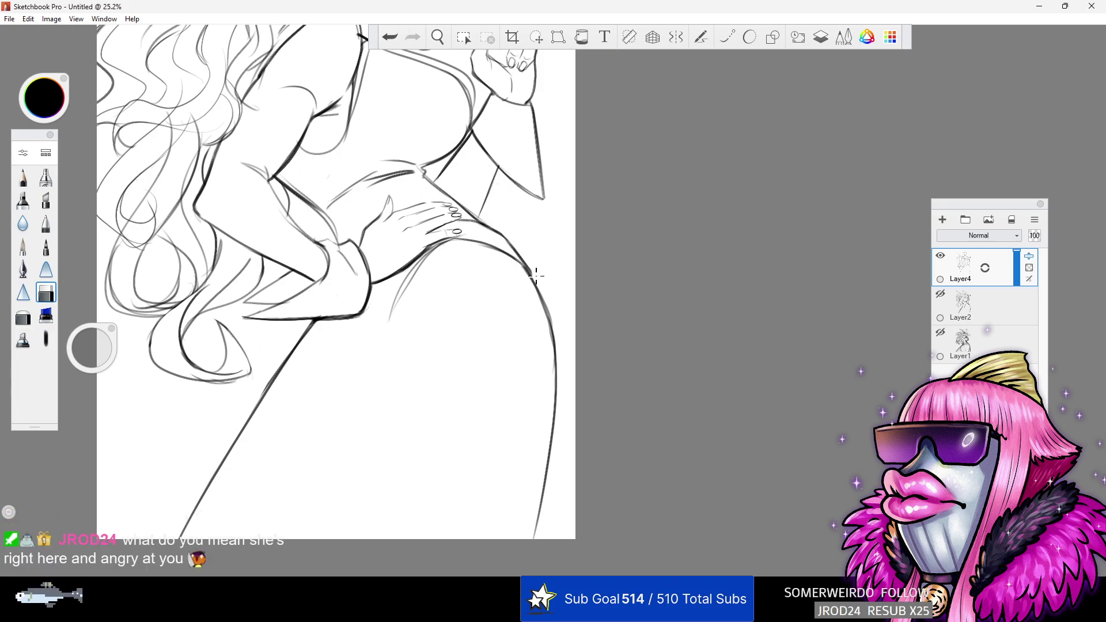
# - Ink a heavier outer contour from the hip curve down to the canvas's lower edge
pyautogui.click(47, 339)
pyautogui.moveTo(520, 262)
pyautogui.mouseDown()
pyautogui.moveTo(553, 341)
pyautogui.moveTo(557, 392)
pyautogui.mouseUp()
pyautogui.moveTo(552, 330); pyautogui.dragTo(521, 537)
pyautogui.click(390, 38)
pyautogui.moveTo(555, 345); pyautogui.dragTo(529, 537)
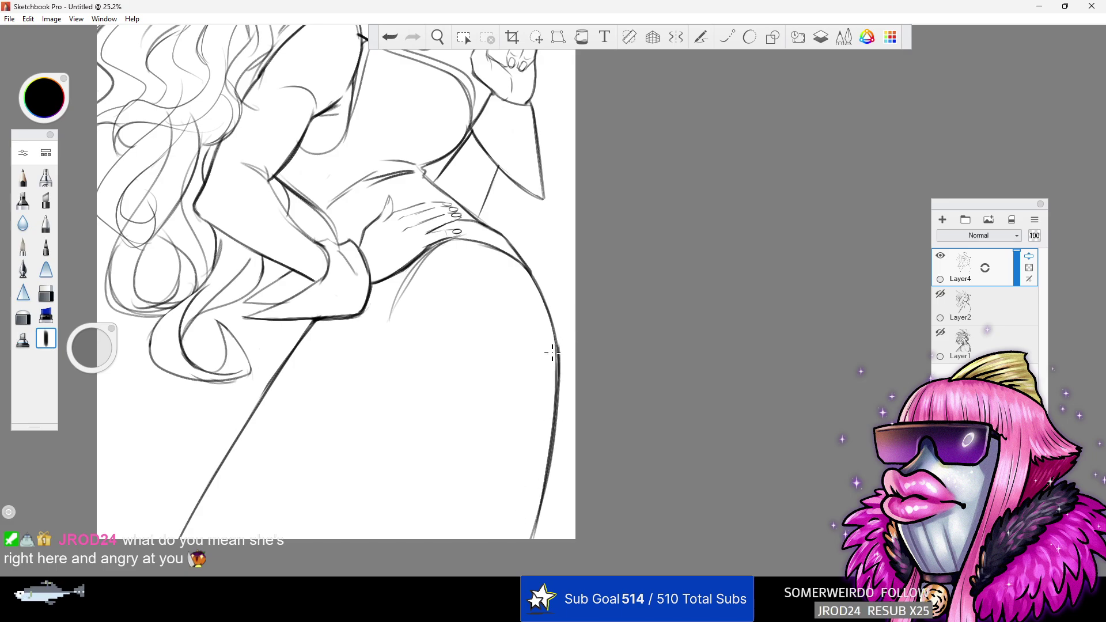
# - Thin the heavy outer thigh contour with the eraser and trim the tail of the crease line below the hand
pyautogui.click(46, 293)
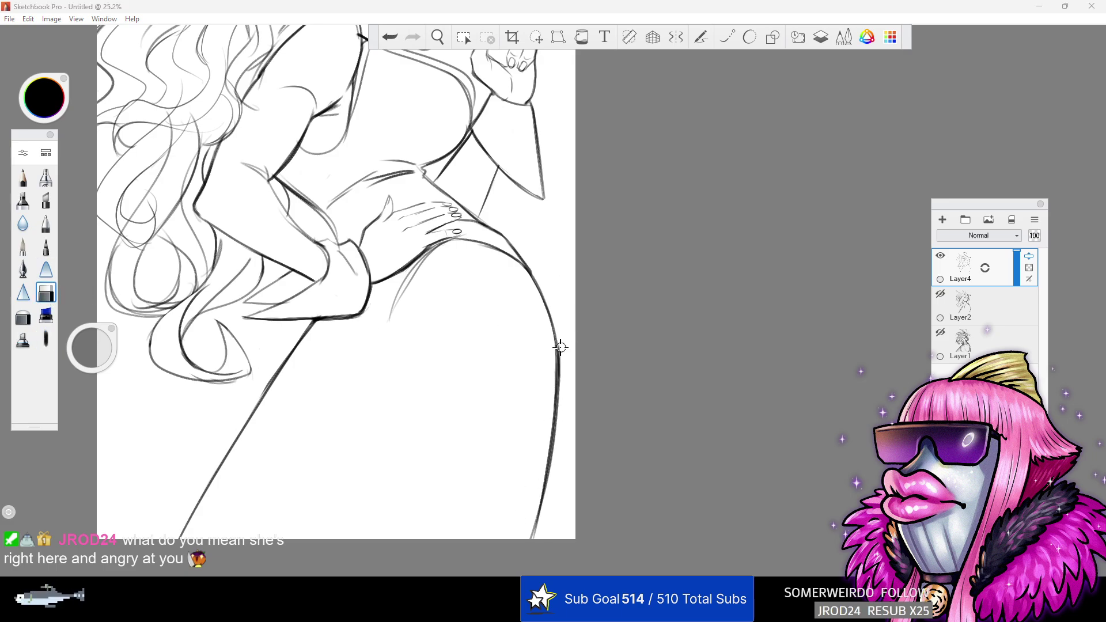
pyautogui.moveTo(566, 352); pyautogui.dragTo(546, 524)
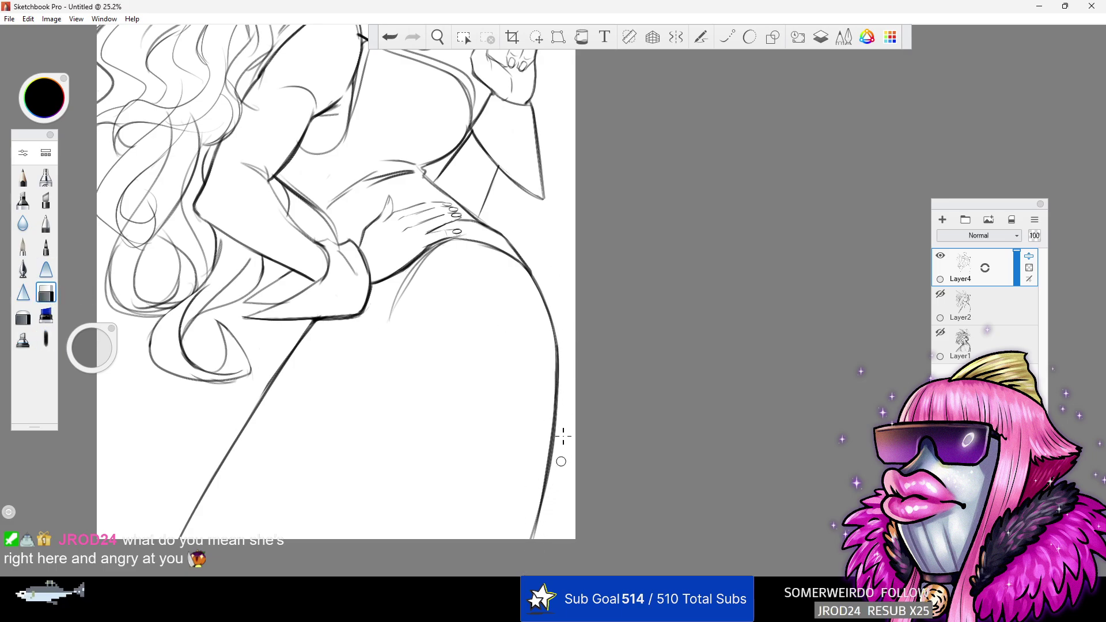
pyautogui.moveTo(389, 326); pyautogui.dragTo(407, 284)
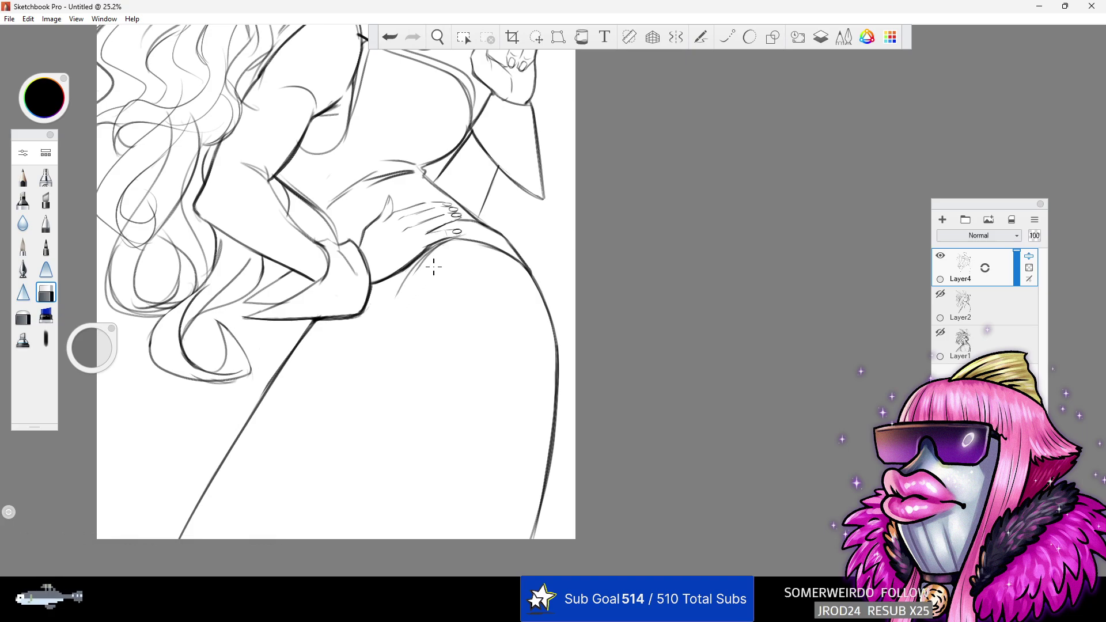
pyautogui.click(46, 339)
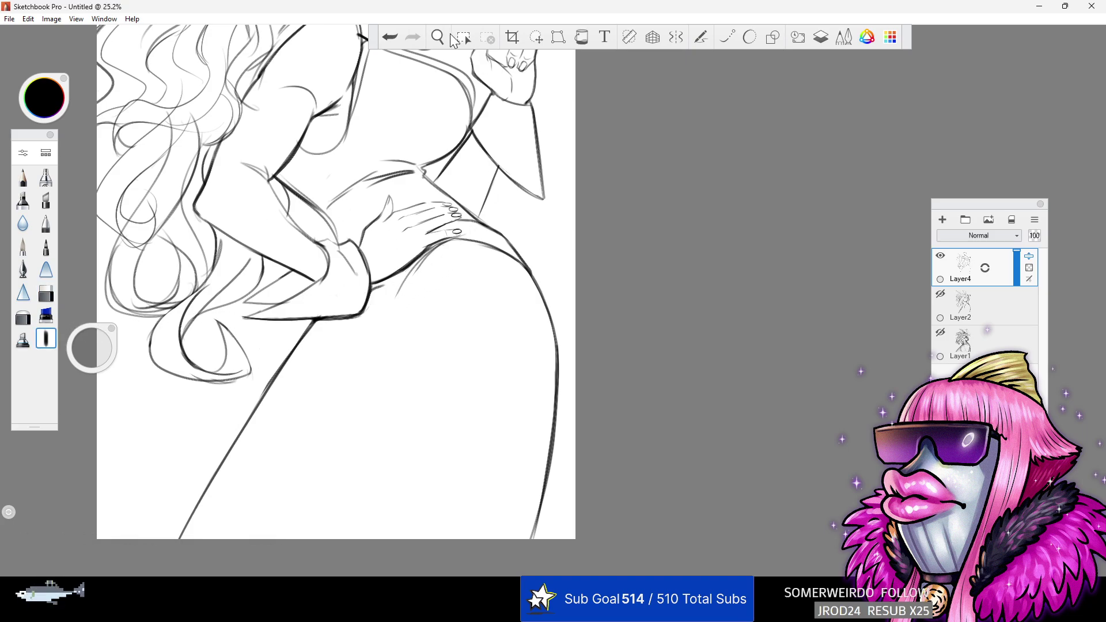
# - Erase the old straight line running down the chest from the front of the shoulder to the bust curve
pyautogui.click(438, 37)
pyautogui.moveTo(449, 207); pyautogui.dragTo(464, 276)
pyautogui.moveTo(520, 282); pyautogui.dragTo(492, 376)
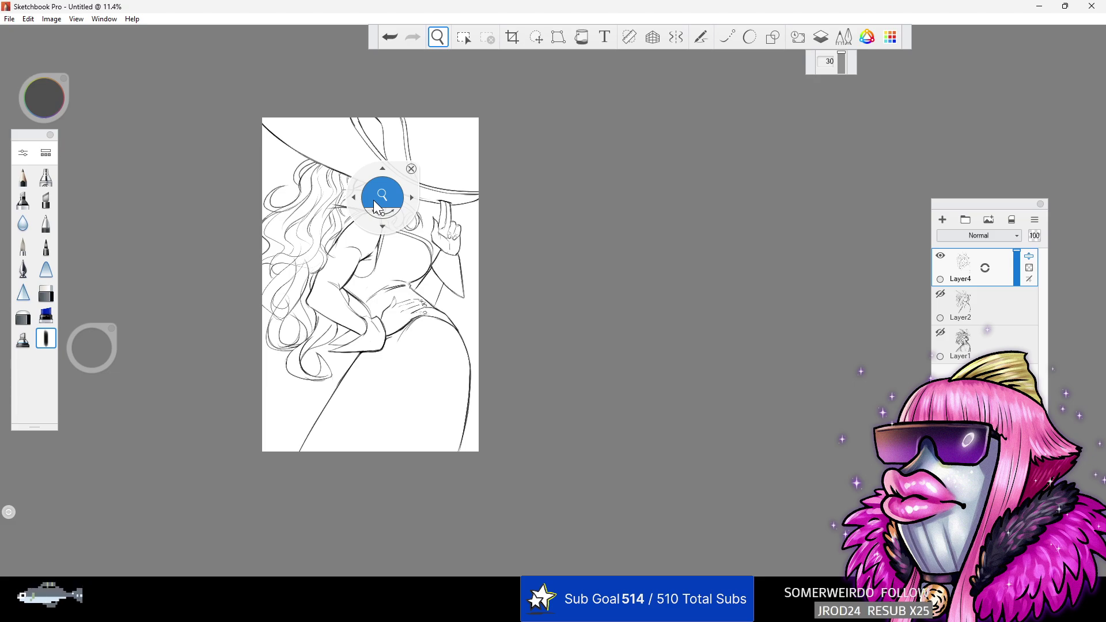
pyautogui.moveTo(418, 232); pyautogui.dragTo(455, 180)
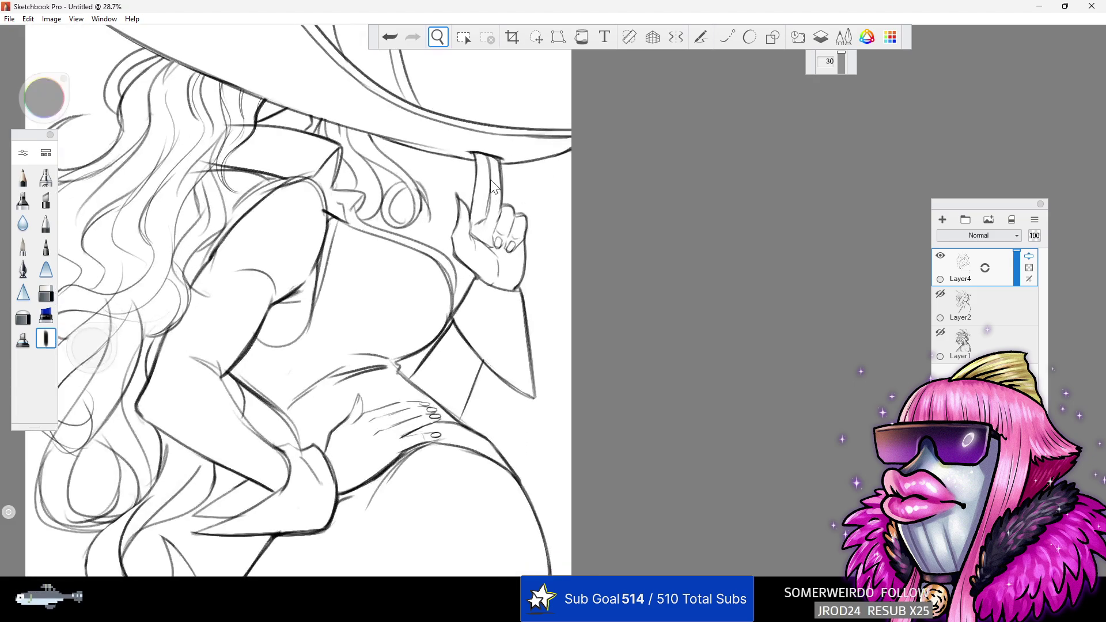
pyautogui.click(46, 294)
pyautogui.moveTo(334, 234); pyautogui.dragTo(304, 337)
pyautogui.moveTo(314, 288); pyautogui.dragTo(327, 262)
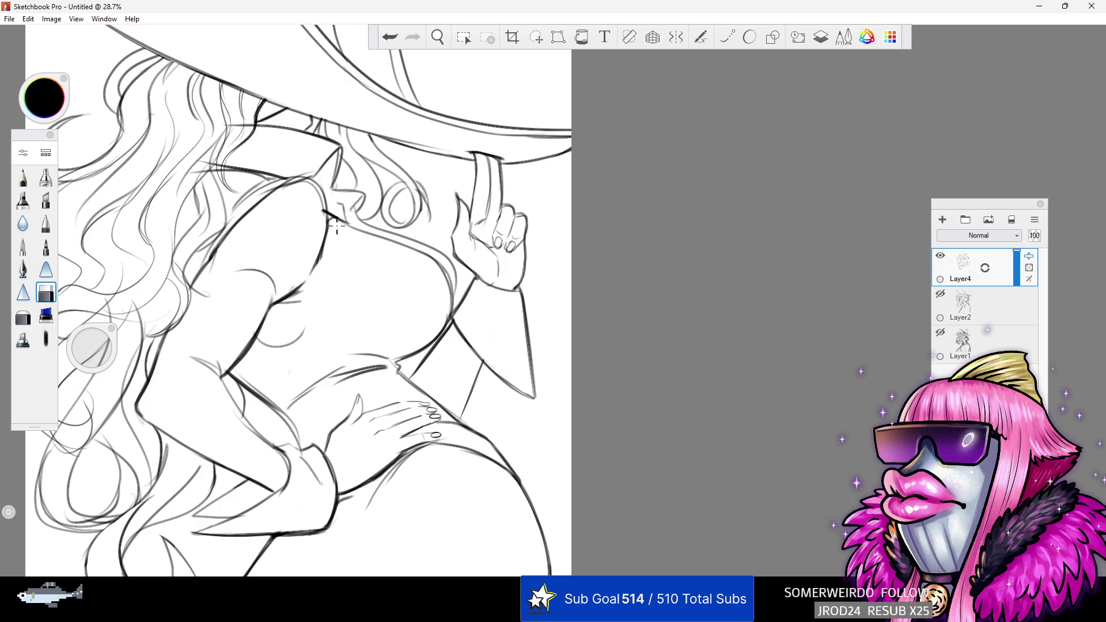
# - Ink a curved side-of-chest line from below the front of the shoulder into the bust curve, undoing poor strokes
pyautogui.click(46, 338)
pyautogui.moveTo(296, 341)
pyautogui.mouseDown()
pyautogui.moveTo(321, 292)
pyautogui.moveTo(330, 223)
pyautogui.moveTo(303, 316)
pyautogui.mouseUp()
pyautogui.click(390, 37)
pyautogui.click(390, 37)
pyautogui.moveTo(328, 233); pyautogui.dragTo(302, 332)
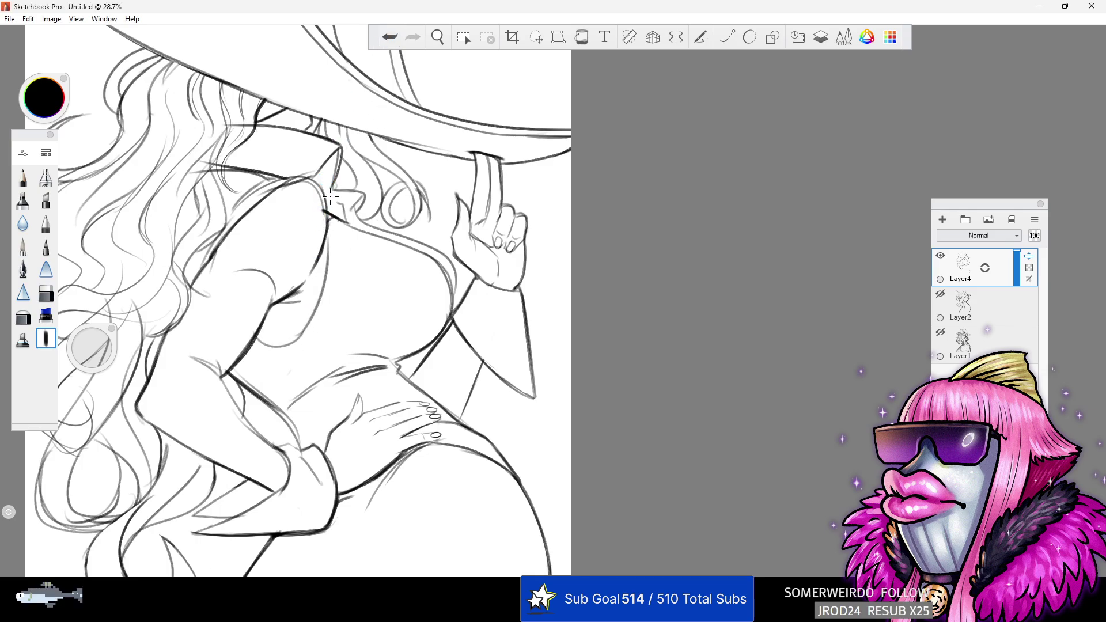
pyautogui.moveTo(329, 223)
pyautogui.mouseDown()
pyautogui.moveTo(327, 272)
pyautogui.moveTo(299, 339)
pyautogui.mouseUp()
pyautogui.click(390, 38)
pyautogui.moveTo(333, 233); pyautogui.dragTo(292, 342)
pyautogui.click(390, 38)
pyautogui.moveTo(326, 244); pyautogui.dragTo(291, 348)
pyautogui.moveTo(328, 229); pyautogui.dragTo(288, 345)
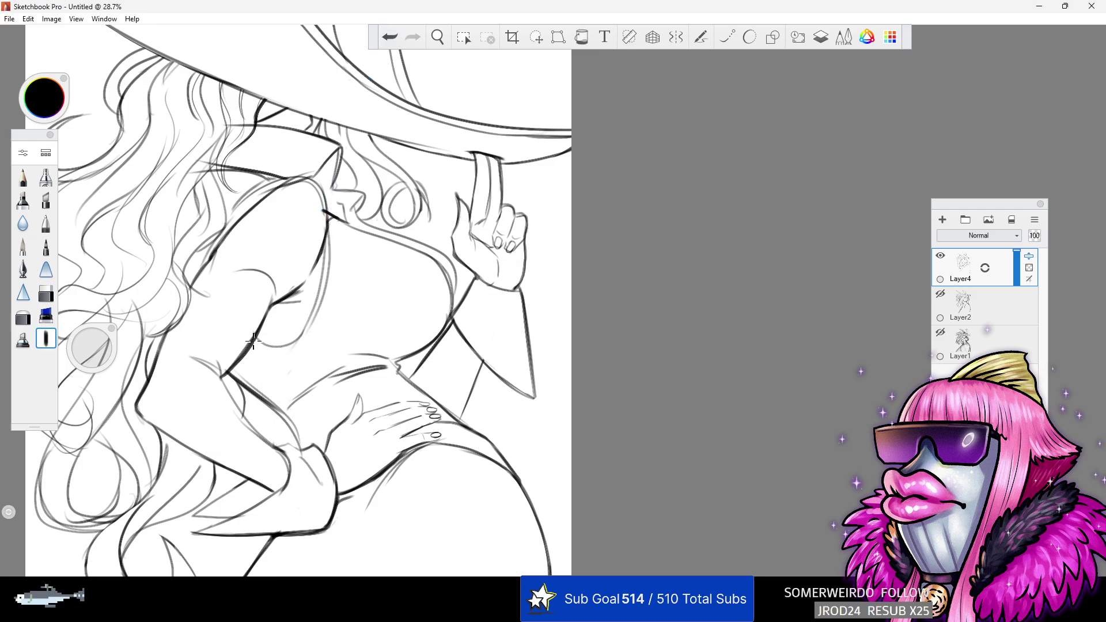
pyautogui.click(390, 38)
pyautogui.moveTo(255, 339); pyautogui.dragTo(295, 347)
pyautogui.moveTo(328, 220); pyautogui.dragTo(318, 303)
pyautogui.click(390, 37)
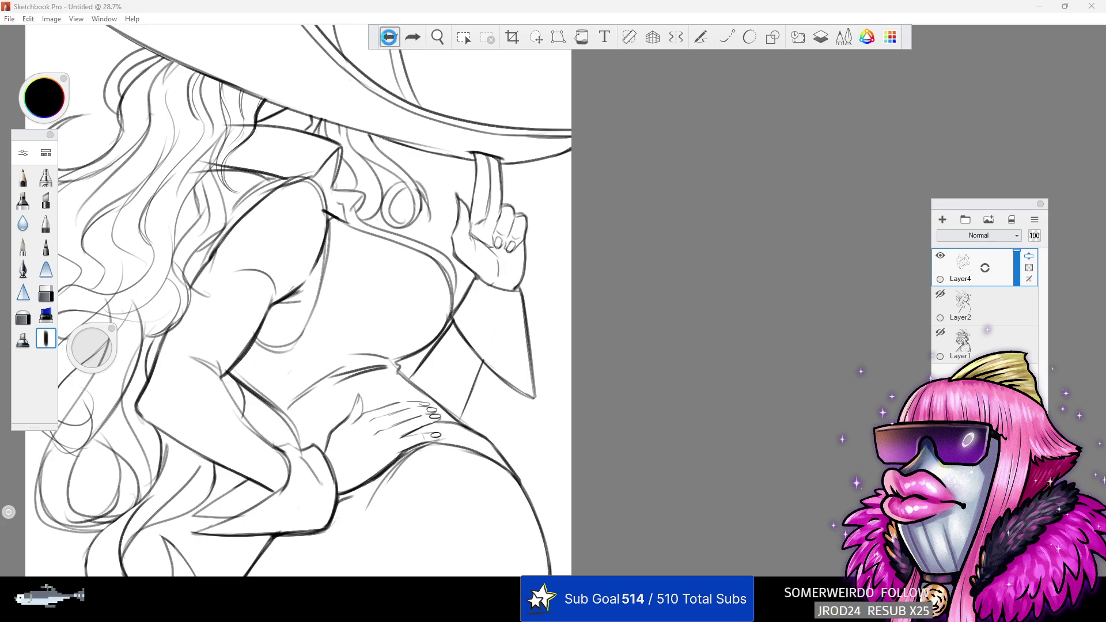
pyautogui.moveTo(328, 221); pyautogui.dragTo(337, 300)
pyautogui.click(390, 37)
# - Erase overlapping strokes where the shoulder meets the collar, and re-ink the collar's lower edge and the top of the shoulder
pyautogui.click(46, 292)
pyautogui.moveTo(322, 213); pyautogui.dragTo(308, 188)
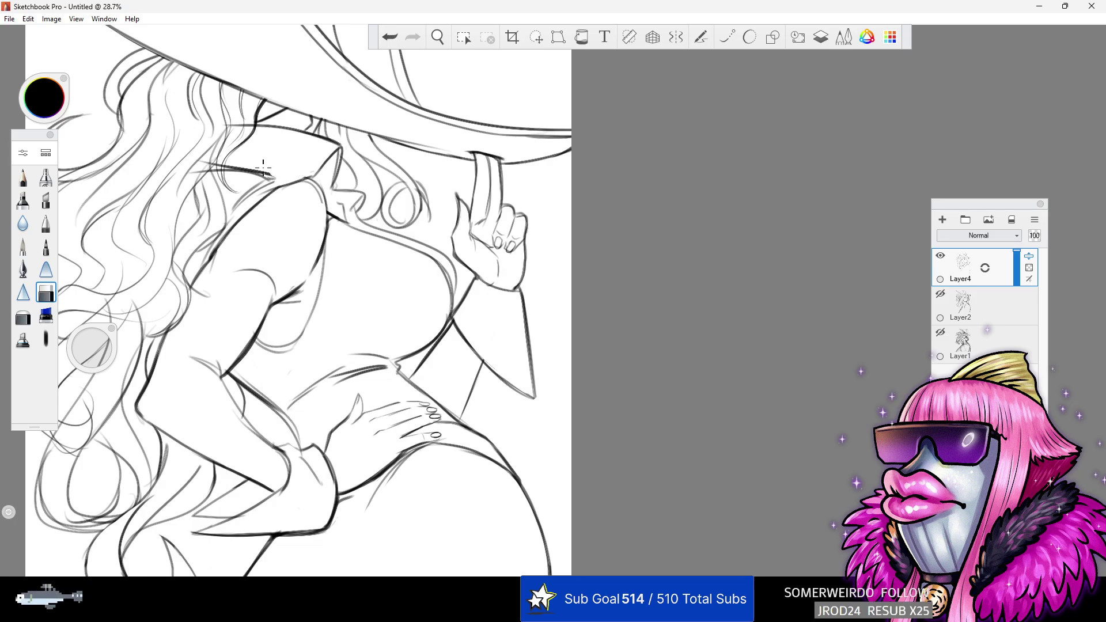
pyautogui.click(46, 338)
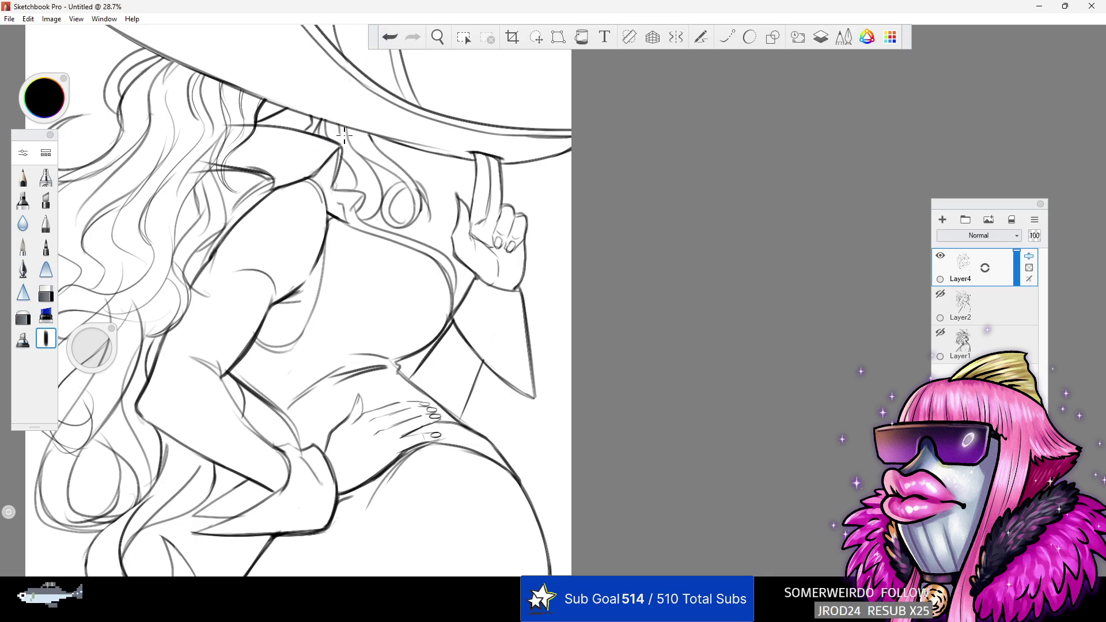
pyautogui.press('e')
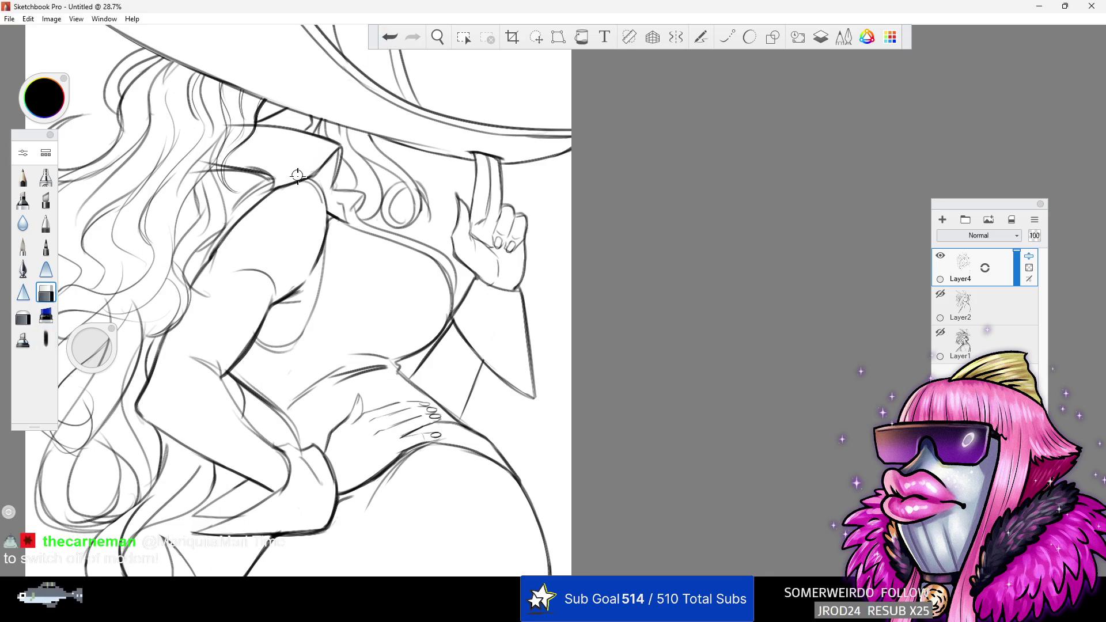
pyautogui.press('e')
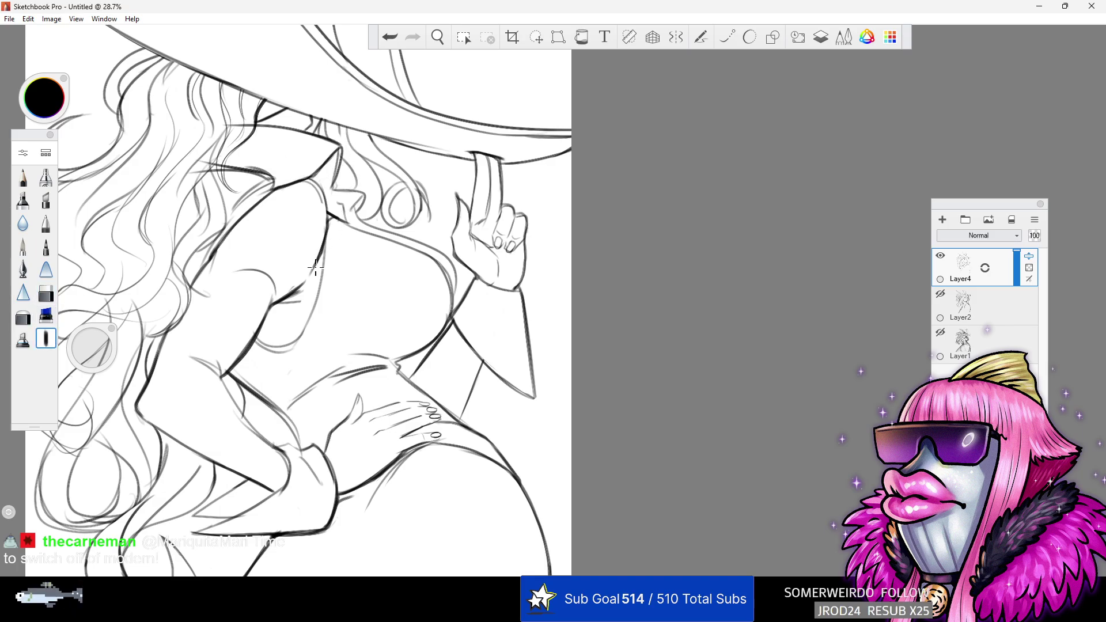
# - Strengthen the line running from the front of the shoulder down the side of the chest, undoing failed strokes
pyautogui.moveTo(326, 238); pyautogui.dragTo(315, 312)
pyautogui.moveTo(332, 217); pyautogui.dragTo(315, 317)
pyautogui.click(390, 38)
pyautogui.moveTo(332, 221); pyautogui.dragTo(311, 345)
pyautogui.click(391, 38)
pyautogui.moveTo(331, 219); pyautogui.dragTo(318, 314)
# - Erase the lower part of the back thigh line and redraw it from the wrist to the canvas's lower edge
pyautogui.press('space')
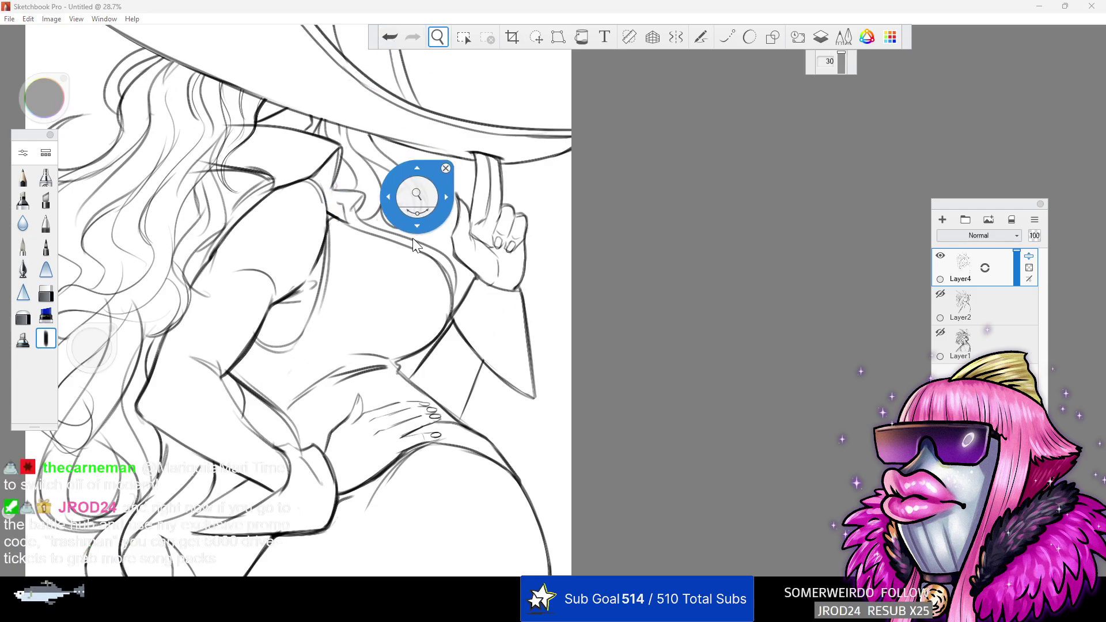
pyautogui.moveTo(418, 192); pyautogui.dragTo(357, 173)
pyautogui.moveTo(330, 419)
pyautogui.mouseDown()
pyautogui.moveTo(375, 406)
pyautogui.moveTo(417, 346)
pyautogui.mouseUp()
pyautogui.click(46, 294)
pyautogui.moveTo(86, 349); pyautogui.dragTo(84, 350)
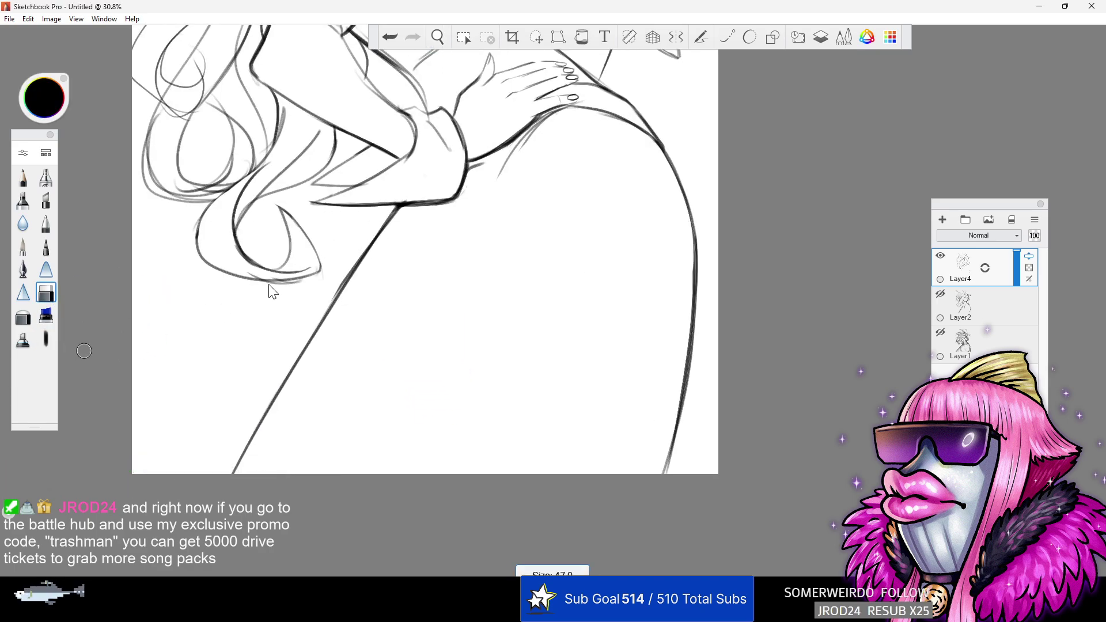
pyautogui.moveTo(346, 290); pyautogui.dragTo(239, 460)
pyautogui.click(47, 339)
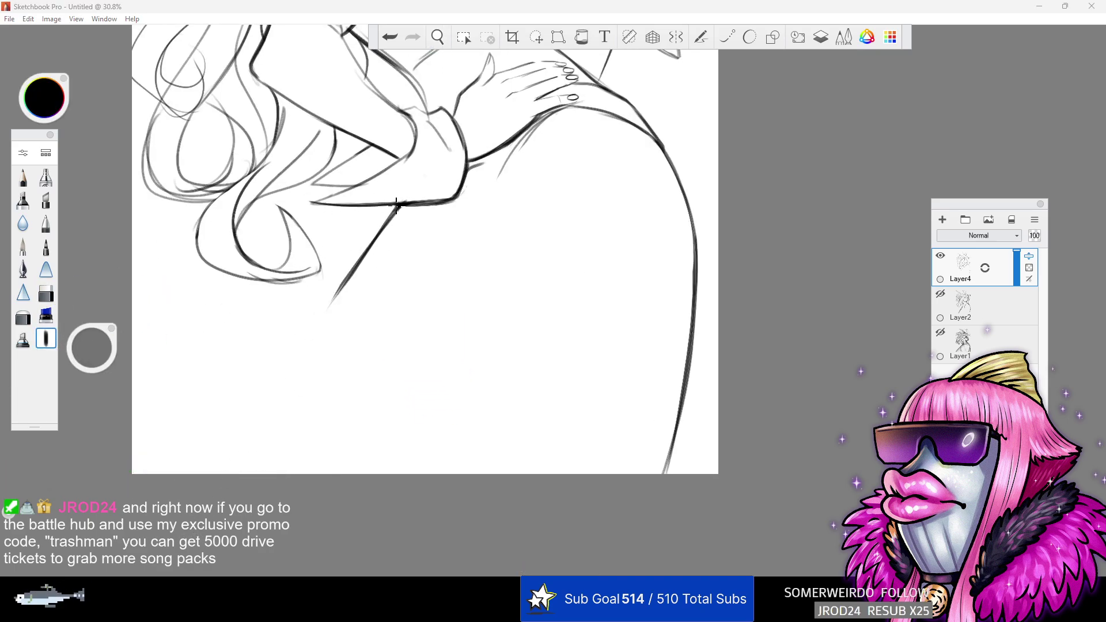
pyautogui.moveTo(397, 205); pyautogui.dragTo(186, 509)
# - Erase the overlap where the back thigh line meets the wrist and clean stray marks around the cuff's upper edge
pyautogui.click(46, 294)
pyautogui.moveTo(396, 184); pyautogui.dragTo(398, 193)
pyautogui.moveTo(445, 154); pyautogui.dragTo(445, 139)
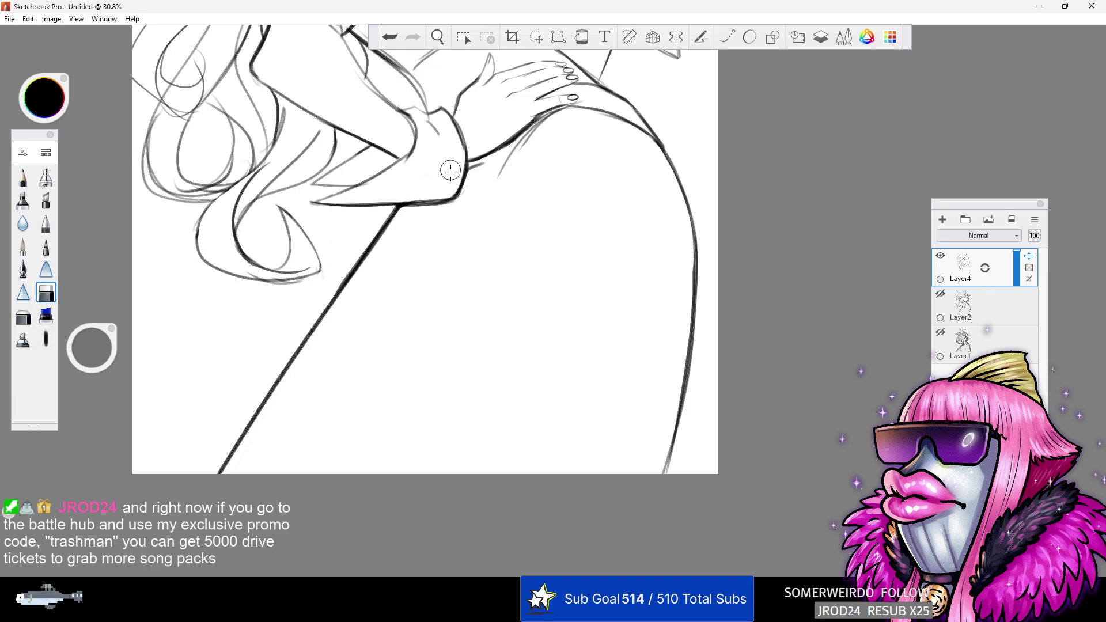
pyautogui.moveTo(91, 349); pyautogui.dragTo(93, 411)
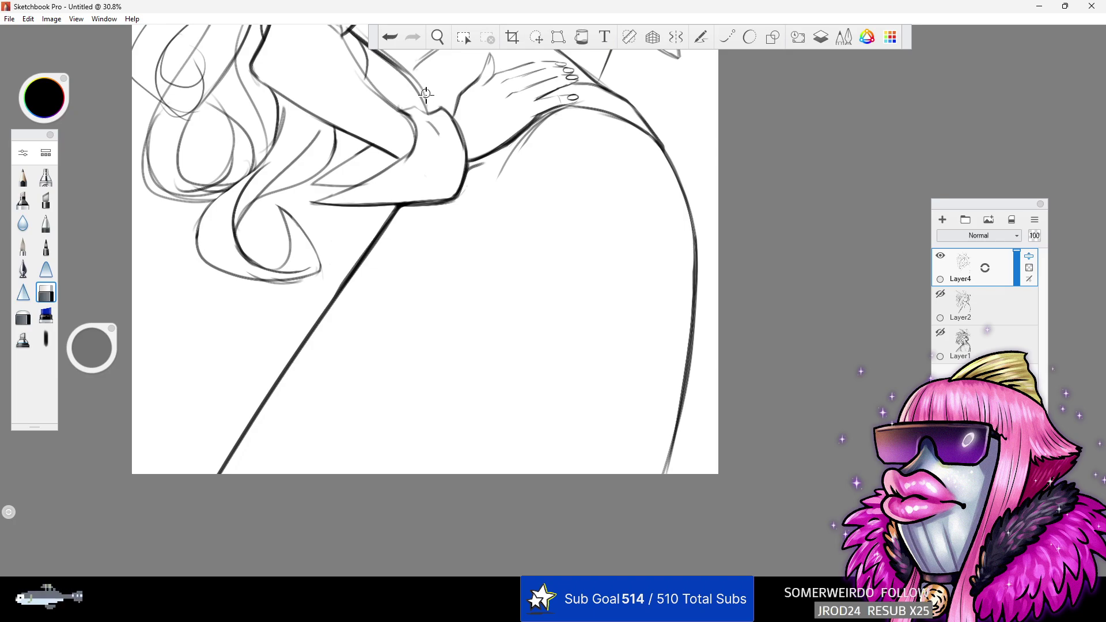
# - Darken the lower edge of the hand resting on the hip and erase the stray strokes between it and the hip curve
pyautogui.moveTo(460, 181); pyautogui.dragTo(398, 255)
pyautogui.click(46, 315)
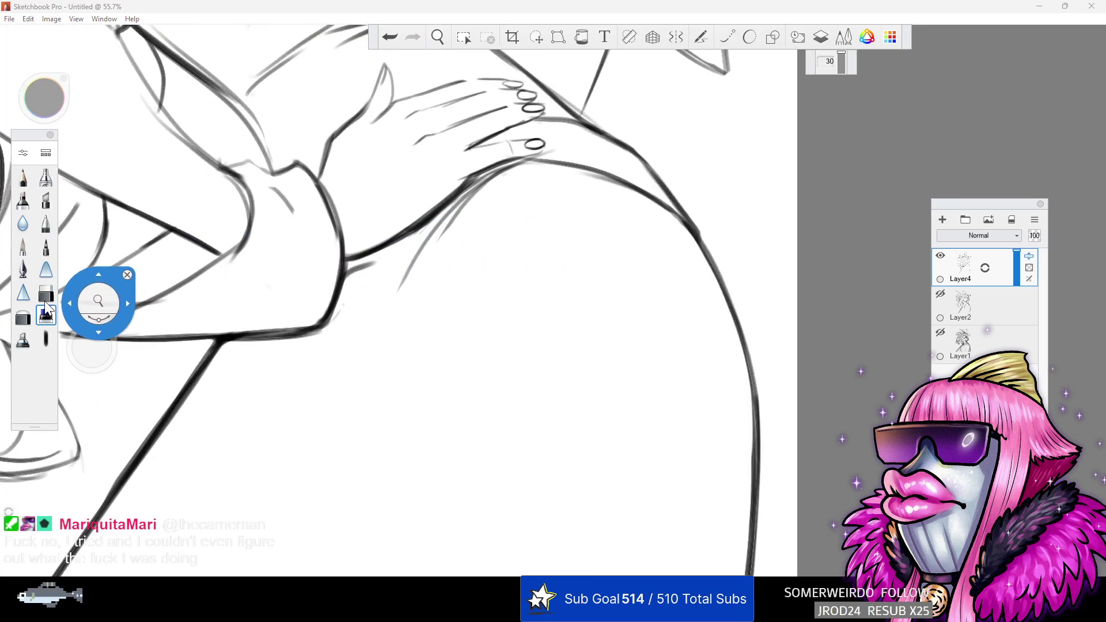
pyautogui.click(46, 293)
pyautogui.moveTo(470, 167)
pyautogui.mouseDown()
pyautogui.moveTo(414, 218)
pyautogui.moveTo(454, 199)
pyautogui.moveTo(367, 237)
pyautogui.moveTo(253, 248)
pyautogui.moveTo(218, 223)
pyautogui.moveTo(365, 246)
pyautogui.moveTo(350, 255)
pyautogui.moveTo(455, 191)
pyautogui.moveTo(467, 167)
pyautogui.moveTo(387, 241)
pyautogui.mouseUp()
pyautogui.click(46, 339)
pyautogui.click(47, 291)
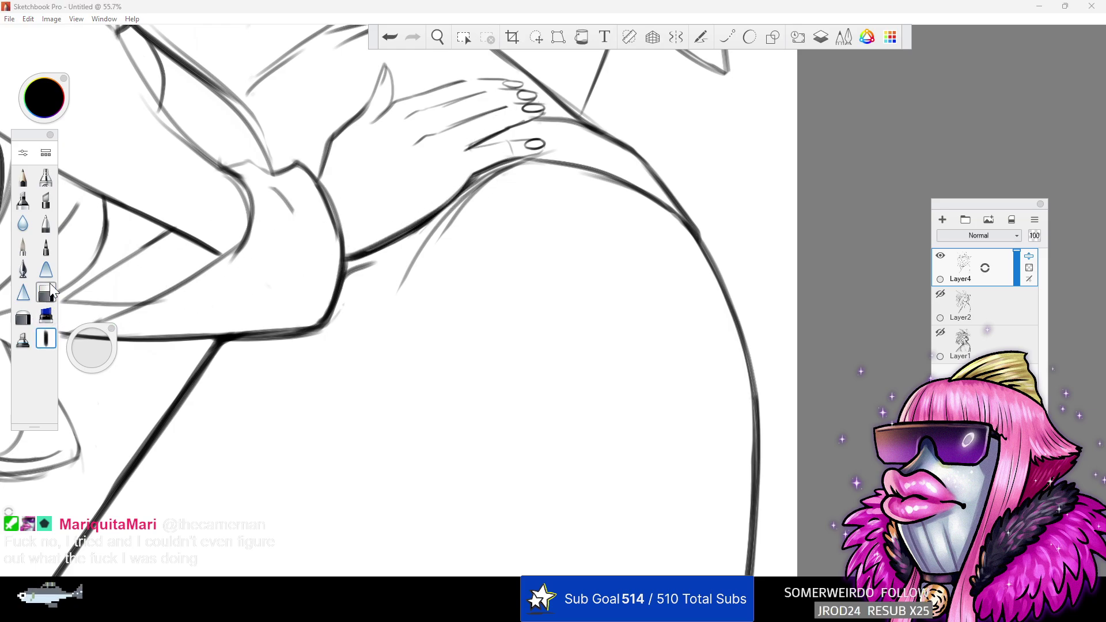
pyautogui.moveTo(404, 283)
pyautogui.mouseDown()
pyautogui.moveTo(492, 189)
pyautogui.moveTo(406, 247)
pyautogui.moveTo(486, 184)
pyautogui.moveTo(562, 159)
pyautogui.mouseUp()
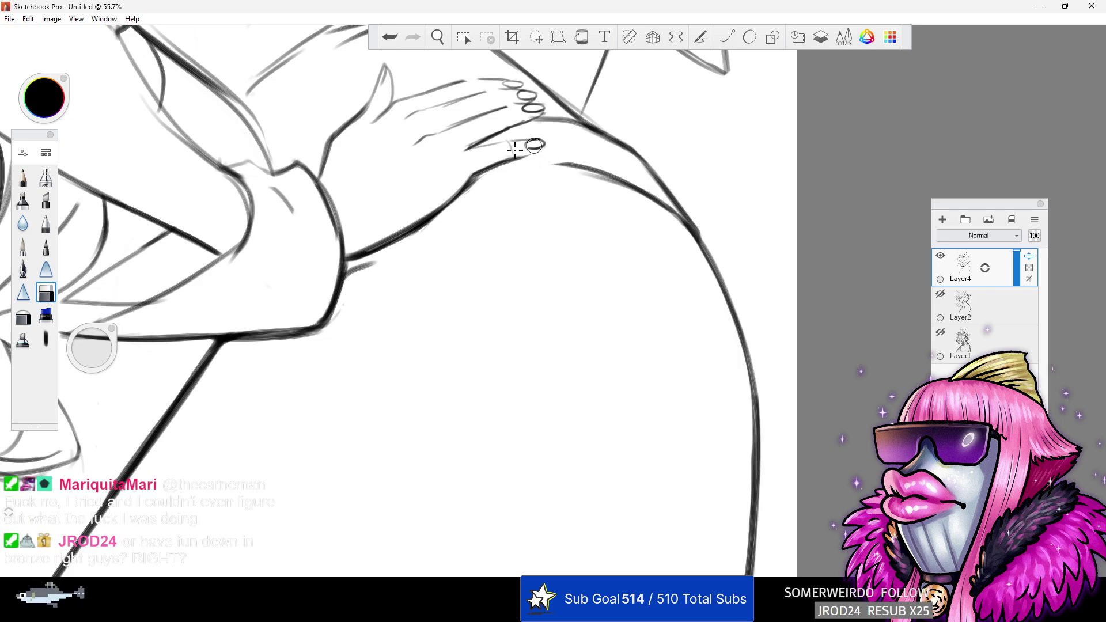
# - Ink the little finger's lower edge and redraw the start of the hip curve from beneath the hand, undoing poor strokes
pyautogui.click(47, 336)
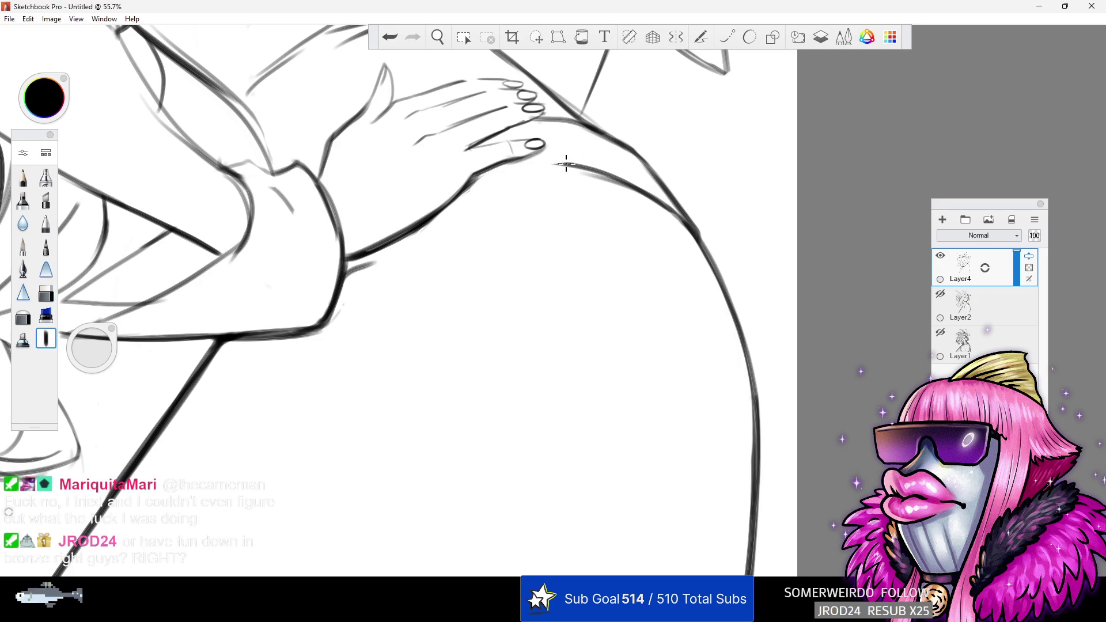
pyautogui.moveTo(564, 164); pyautogui.dragTo(429, 209)
pyautogui.click(389, 37)
pyautogui.moveTo(475, 177)
pyautogui.mouseDown()
pyautogui.moveTo(605, 175)
pyautogui.moveTo(443, 202)
pyautogui.moveTo(595, 172)
pyautogui.mouseUp()
pyautogui.click(389, 36)
pyautogui.click(390, 37)
pyautogui.click(438, 36)
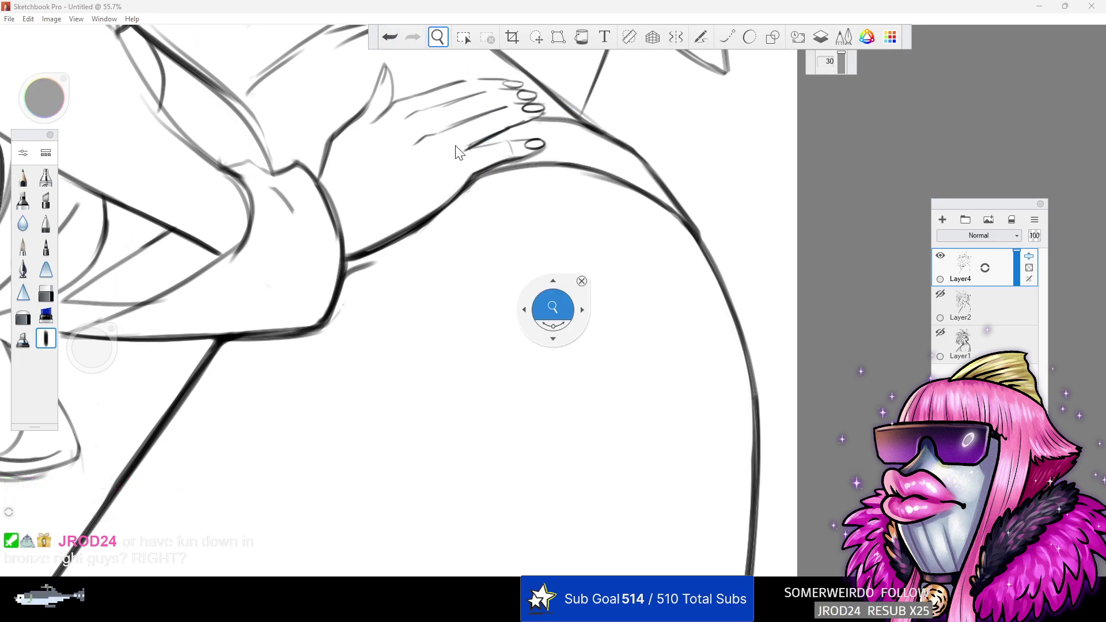
pyautogui.moveTo(467, 198); pyautogui.dragTo(284, 283)
pyautogui.moveTo(620, 223); pyautogui.dragTo(595, 314)
pyautogui.moveTo(473, 339); pyautogui.dragTo(581, 267)
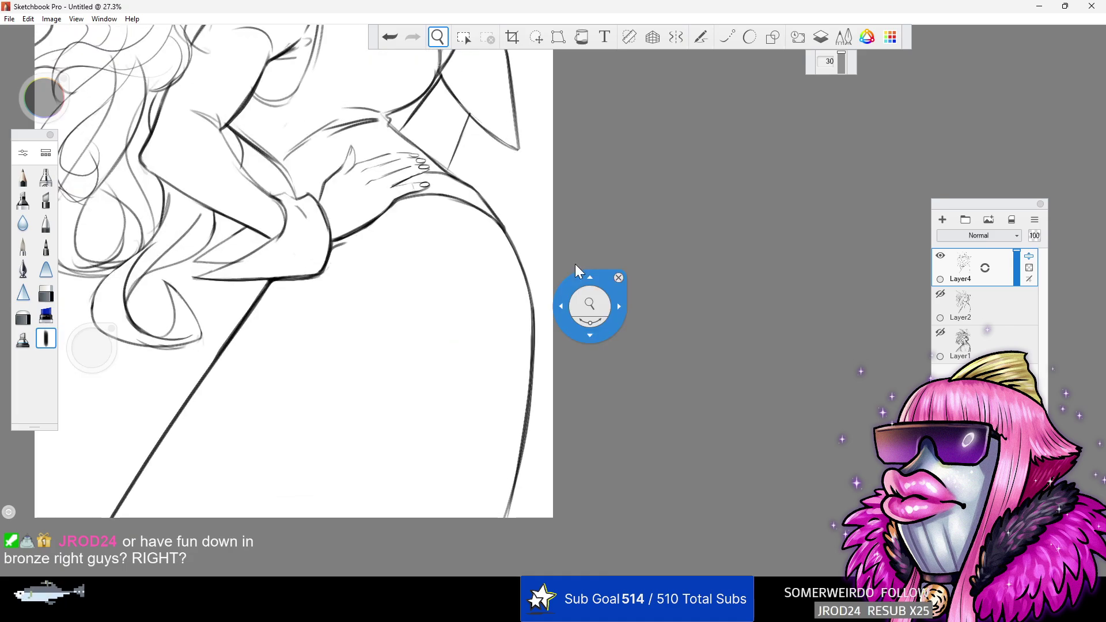
pyautogui.moveTo(487, 253)
pyautogui.mouseDown()
pyautogui.moveTo(455, 276)
pyautogui.moveTo(459, 219)
pyautogui.mouseUp()
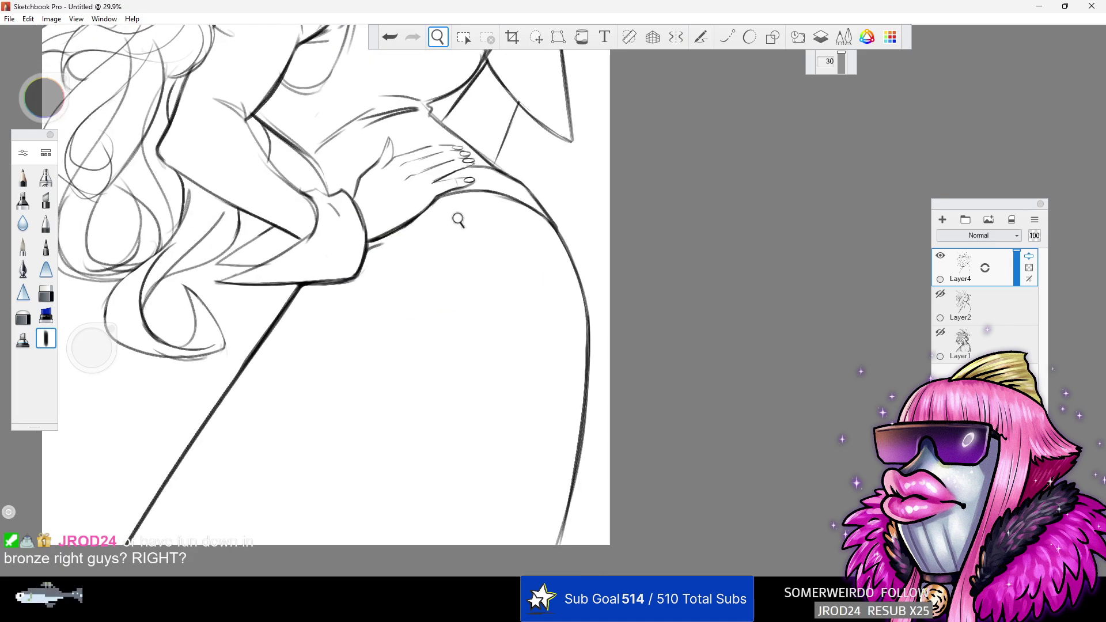
# - Strengthen the front thigh line at the canvas's lower edge and ink a short curved crease inside the thigh
pyautogui.click(57, 337)
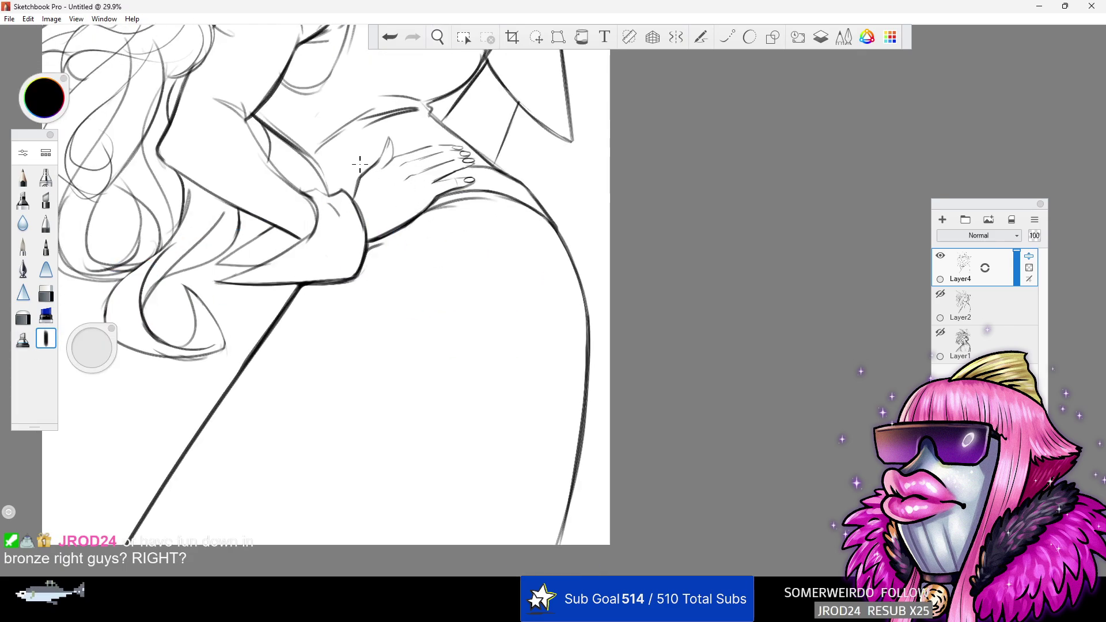
pyautogui.click(438, 37)
pyautogui.moveTo(449, 167); pyautogui.dragTo(403, 244)
pyautogui.moveTo(527, 258); pyautogui.dragTo(482, 376)
pyautogui.moveTo(417, 304); pyautogui.dragTo(517, 282)
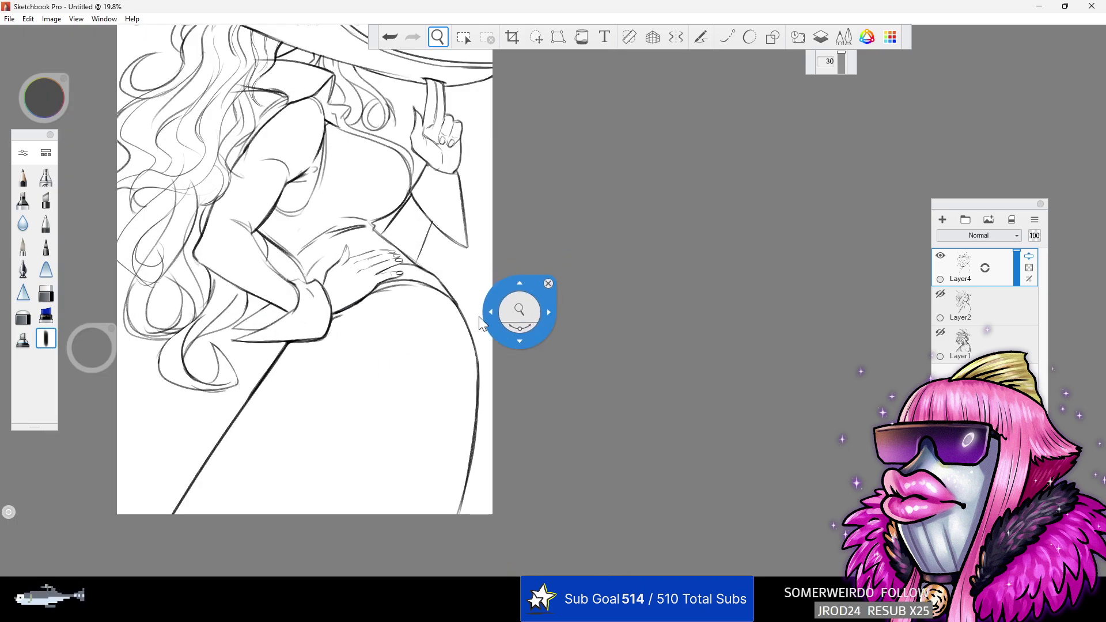
pyautogui.click(49, 339)
pyautogui.moveTo(459, 513); pyautogui.dragTo(471, 462)
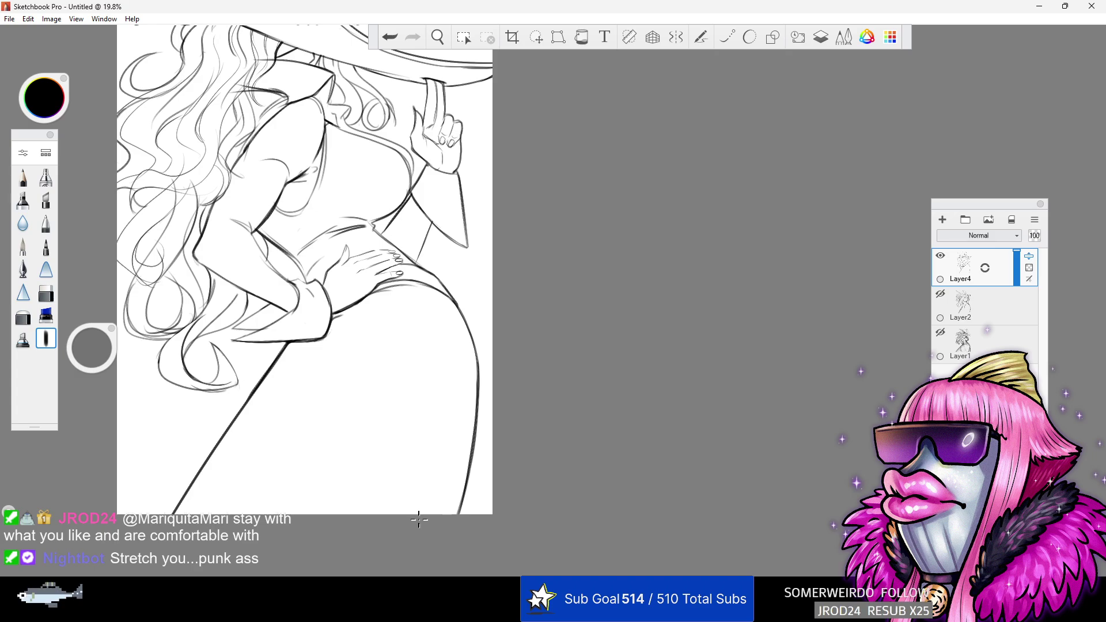
pyautogui.moveTo(349, 346); pyautogui.dragTo(382, 409)
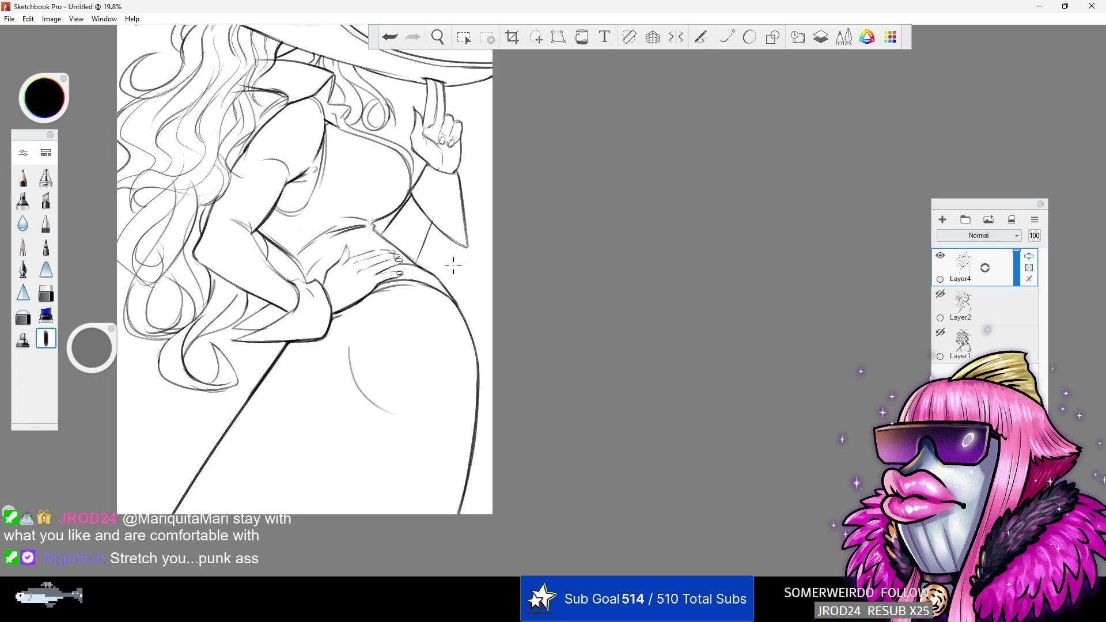
# - Save the drawing as Ruby Heartquick.psd and close the program
pyautogui.click(440, 37)
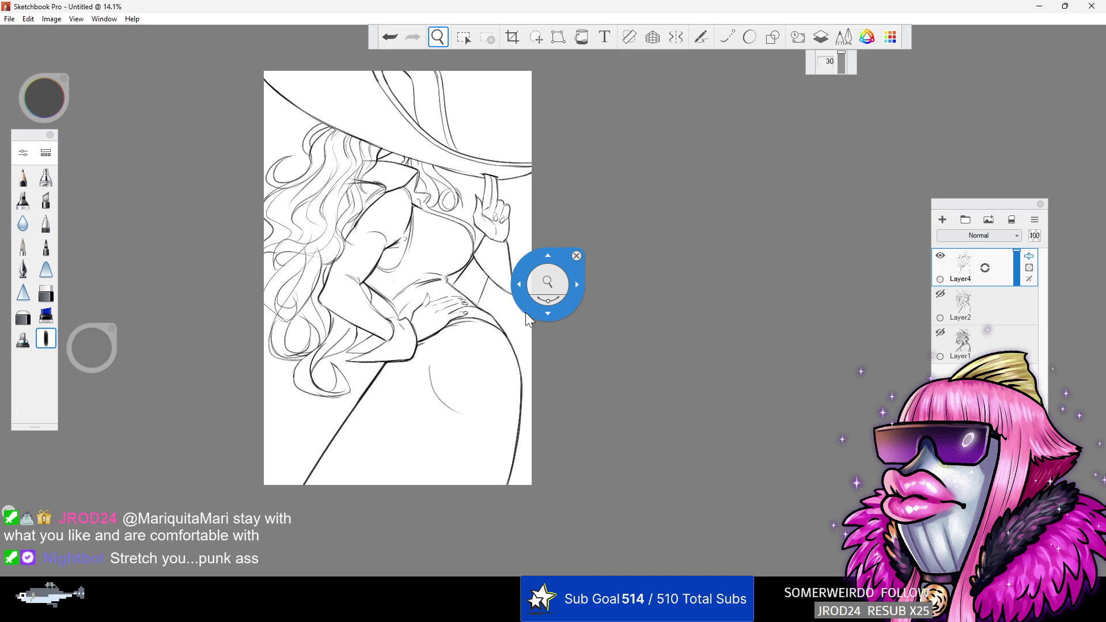
pyautogui.click(9, 19)
pyautogui.click(45, 102)
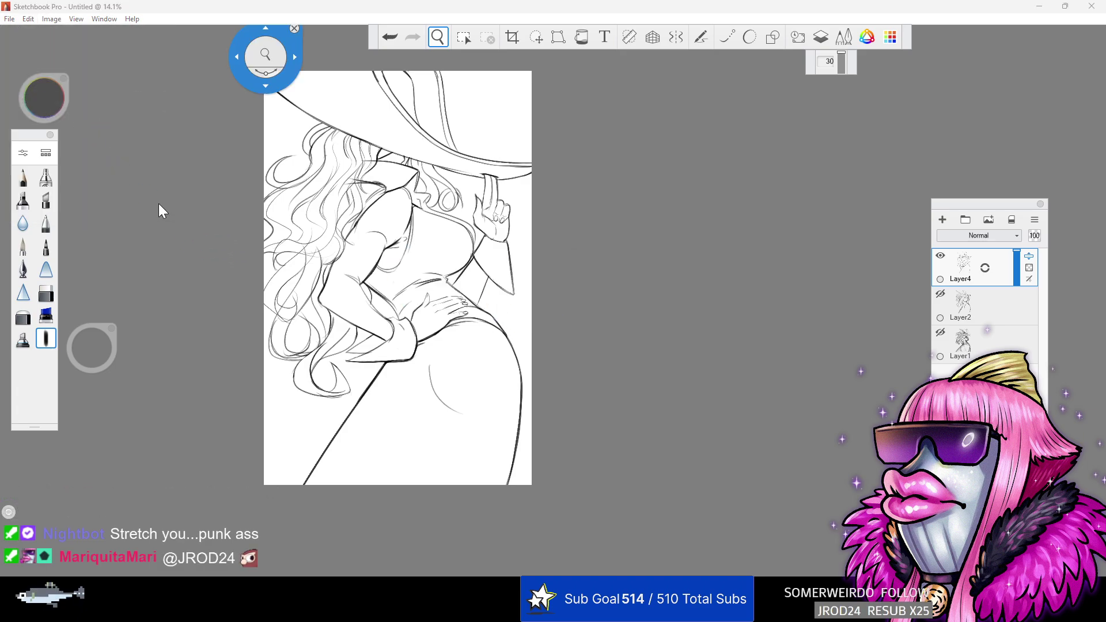
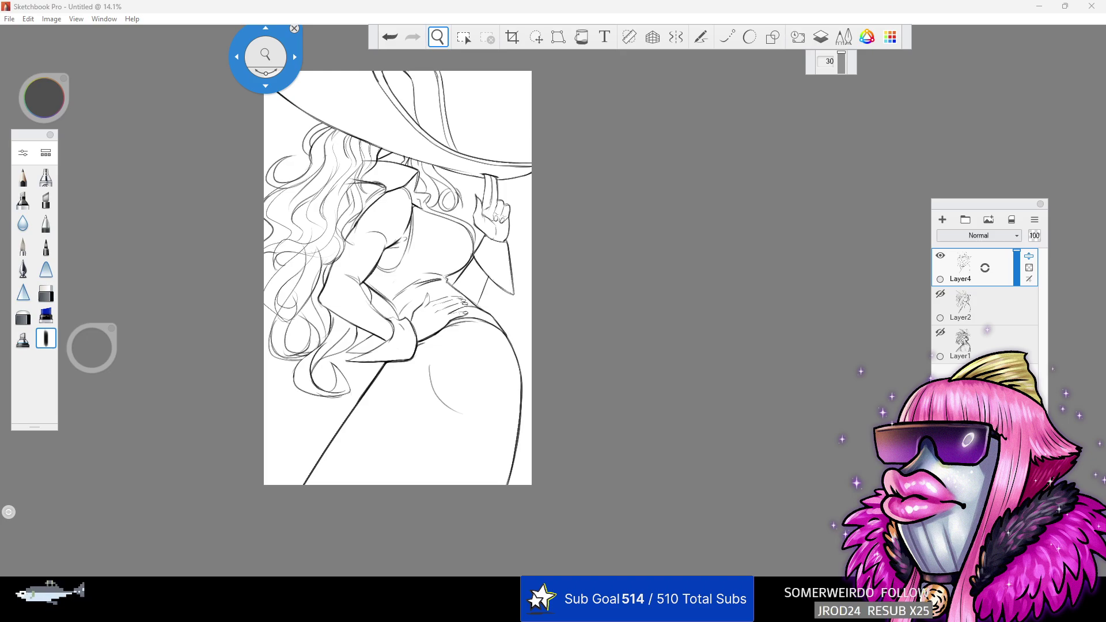
pyautogui.press('Return')
pyautogui.click(1092, 6)
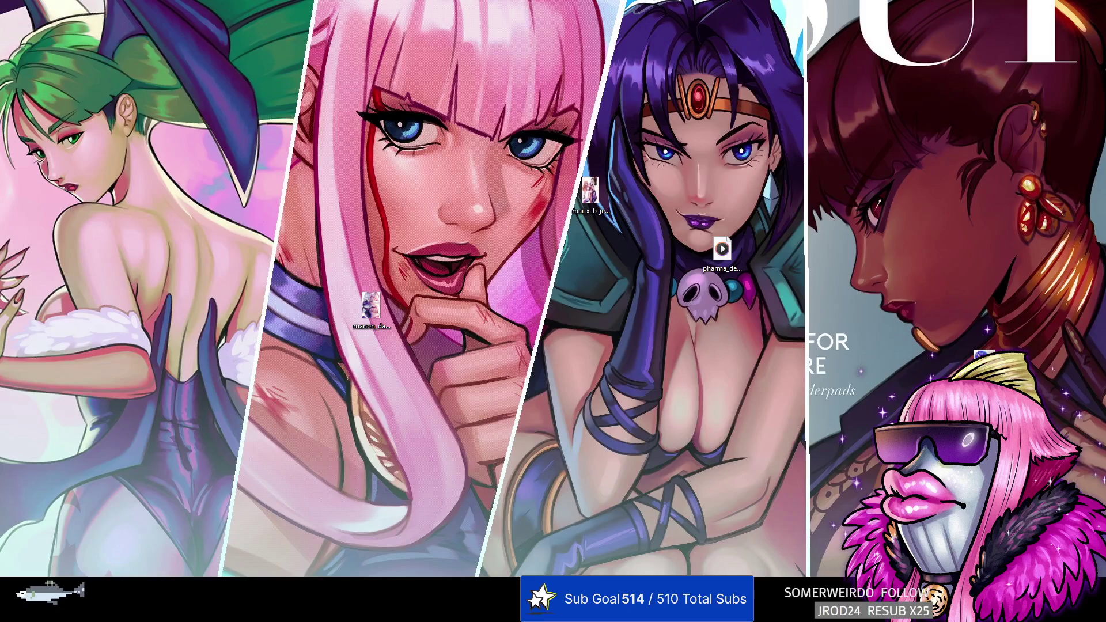
# - Switch to Clip Studio Paint and move FayeValsadPrint.jpg into the Morrigan image's pane, widening the pane of CammyQuick2024.jpg
pyautogui.click(259, 609)
pyautogui.click(501, 49)
pyautogui.click(452, 49)
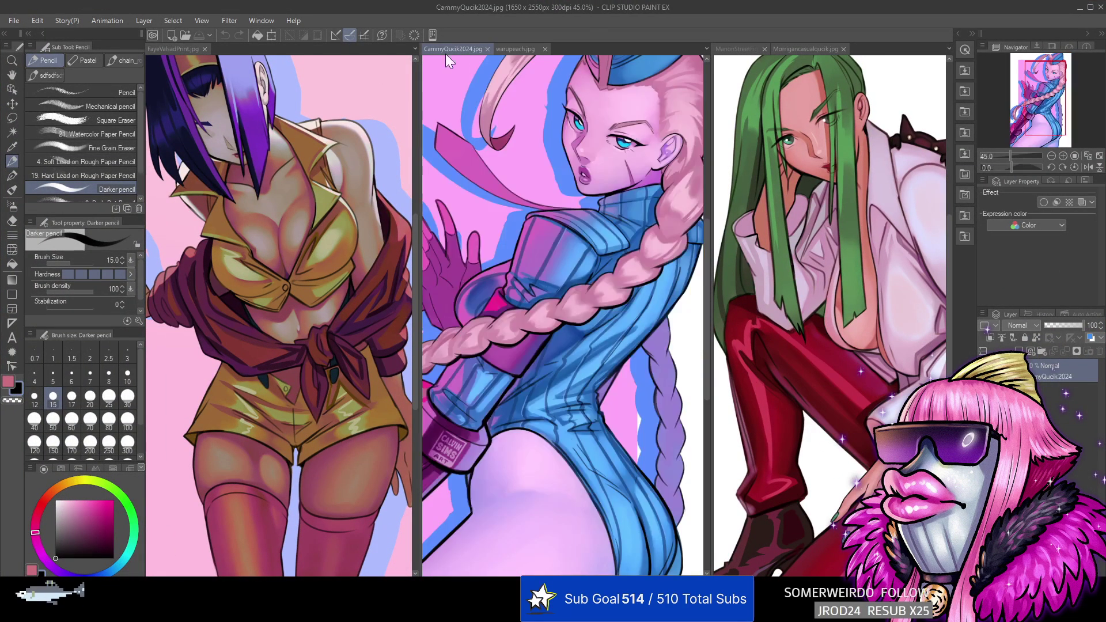
pyautogui.moveTo(420, 81); pyautogui.dragTo(585, 81)
pyautogui.moveTo(651, 63); pyautogui.dragTo(890, 47)
pyautogui.moveTo(415, 148); pyautogui.dragTo(714, 173)
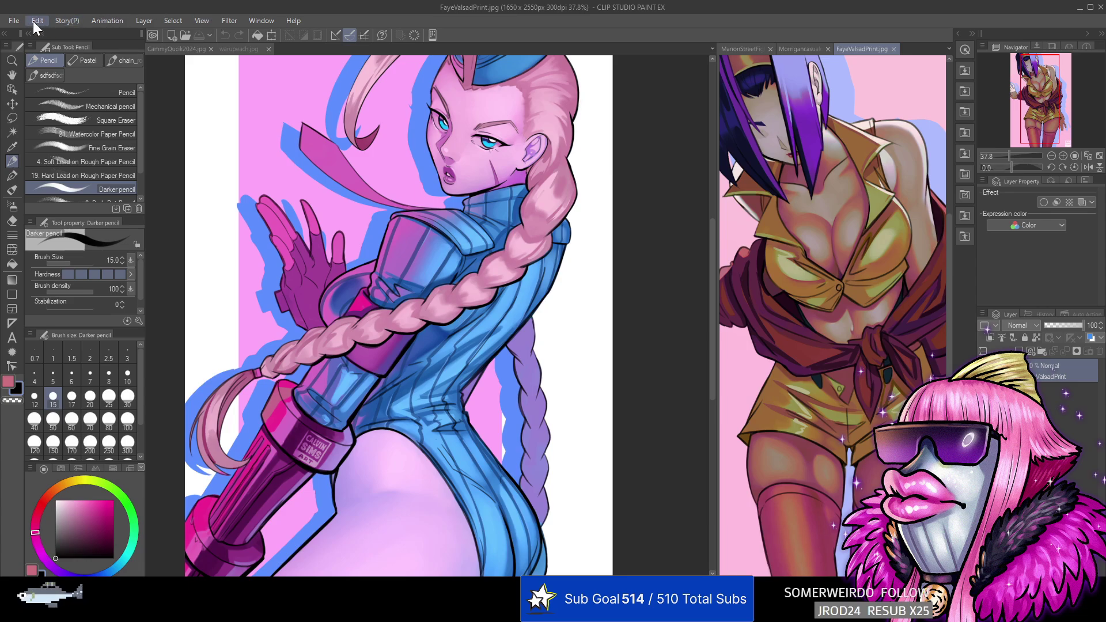
# - Open Ruby Heartquick.psd, dock it in its own pane ahead of the reference images, and widen that pane
pyautogui.click(15, 21)
pyautogui.click(22, 65)
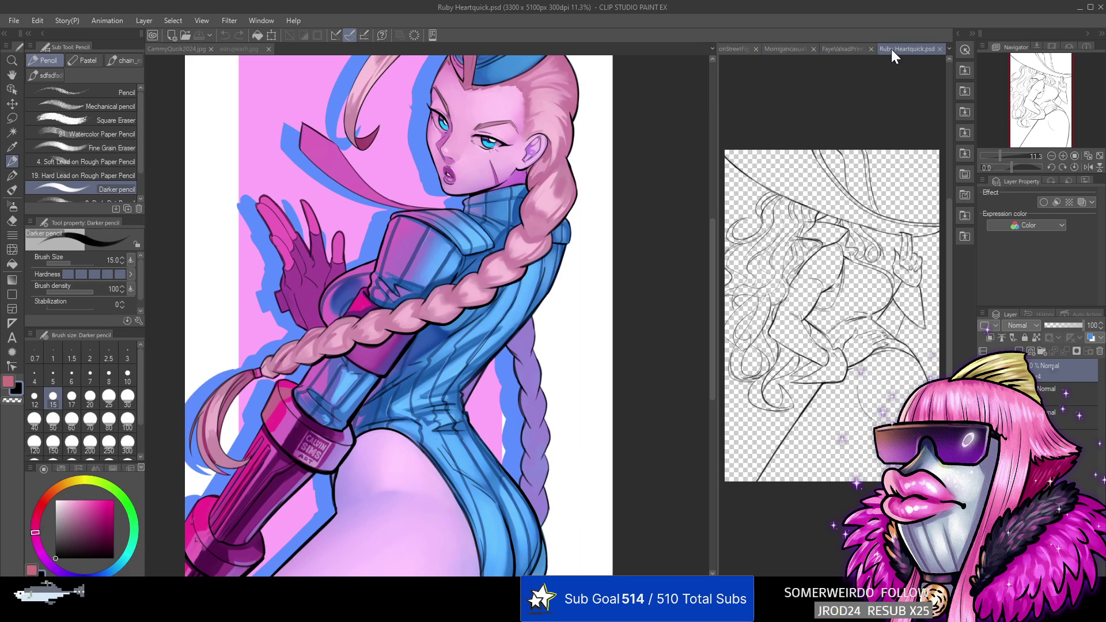
pyautogui.moveTo(901, 49); pyautogui.dragTo(150, 117)
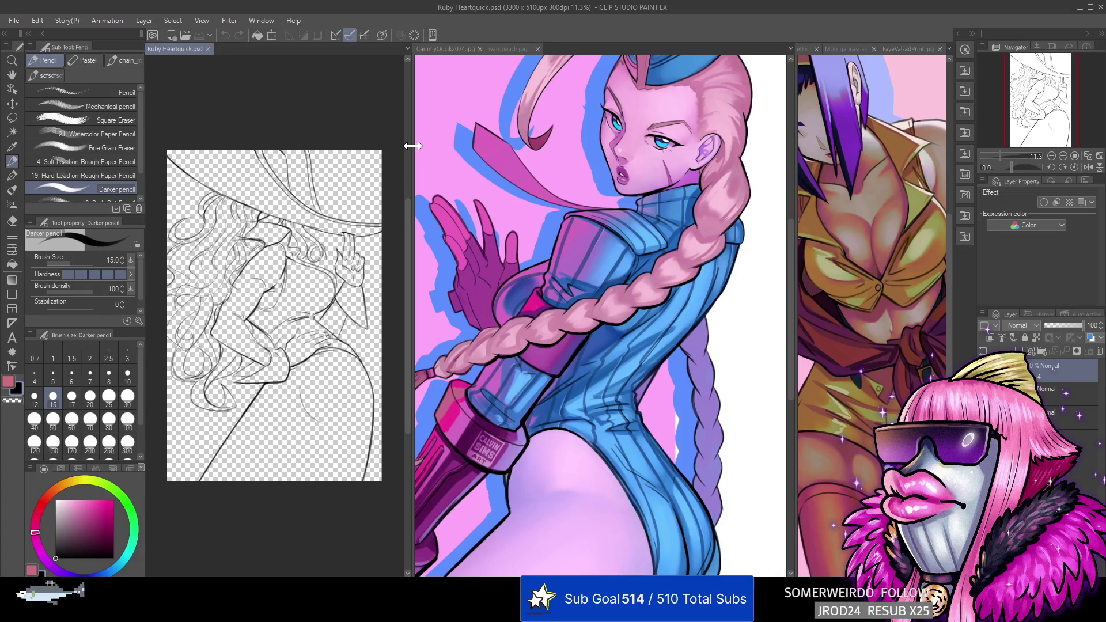
pyautogui.moveTo(412, 146); pyautogui.dragTo(556, 150)
pyautogui.moveTo(795, 127); pyautogui.dragTo(768, 128)
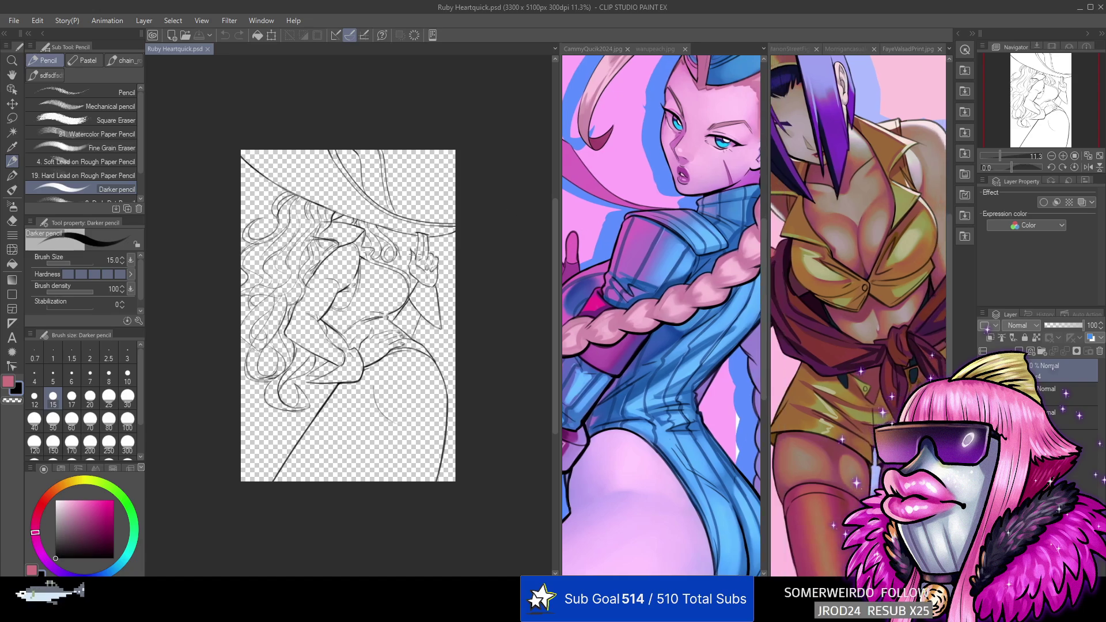
# - Fill the layer beneath the line art with white
pyautogui.click(1042, 394)
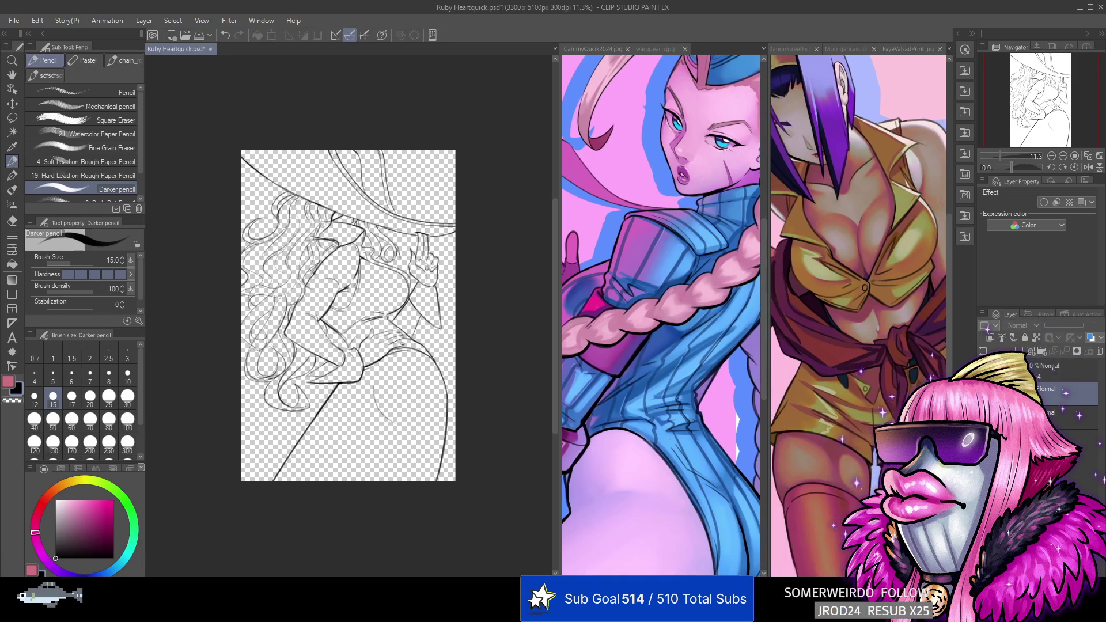
pyautogui.moveTo(82, 547); pyautogui.dragTo(24, 443)
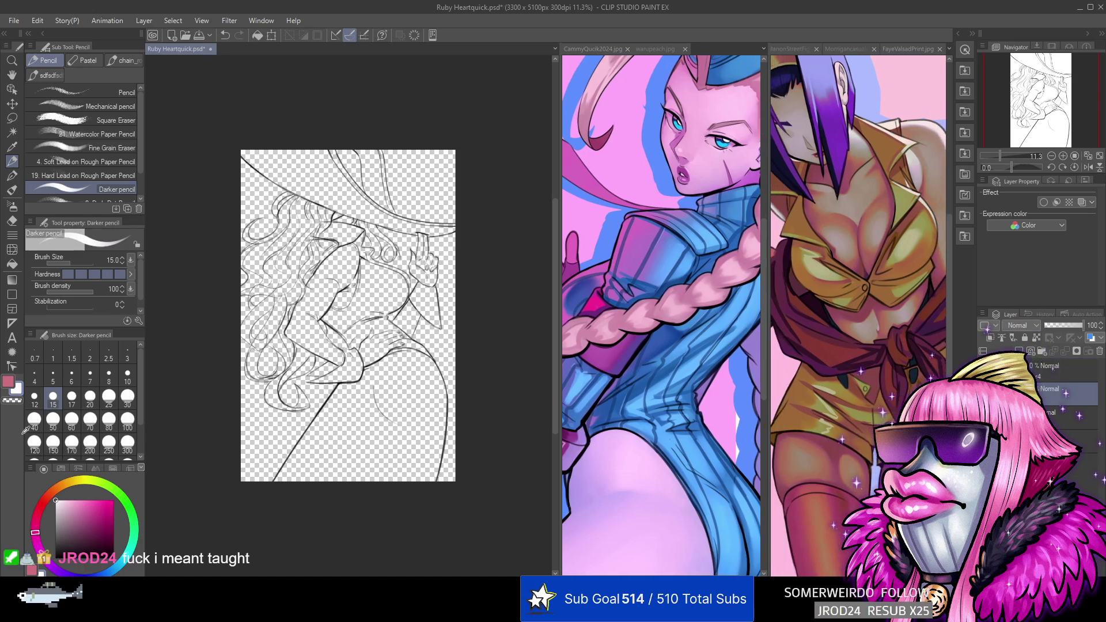
pyautogui.click(43, 21)
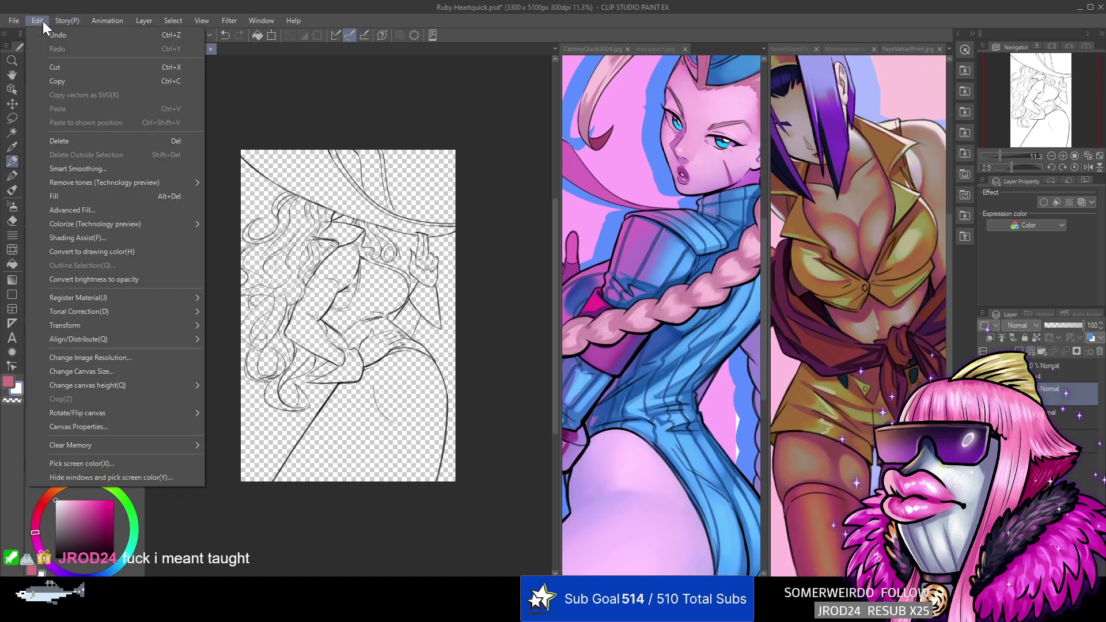
pyautogui.click(80, 187)
pyautogui.scroll(2, 385, 348)
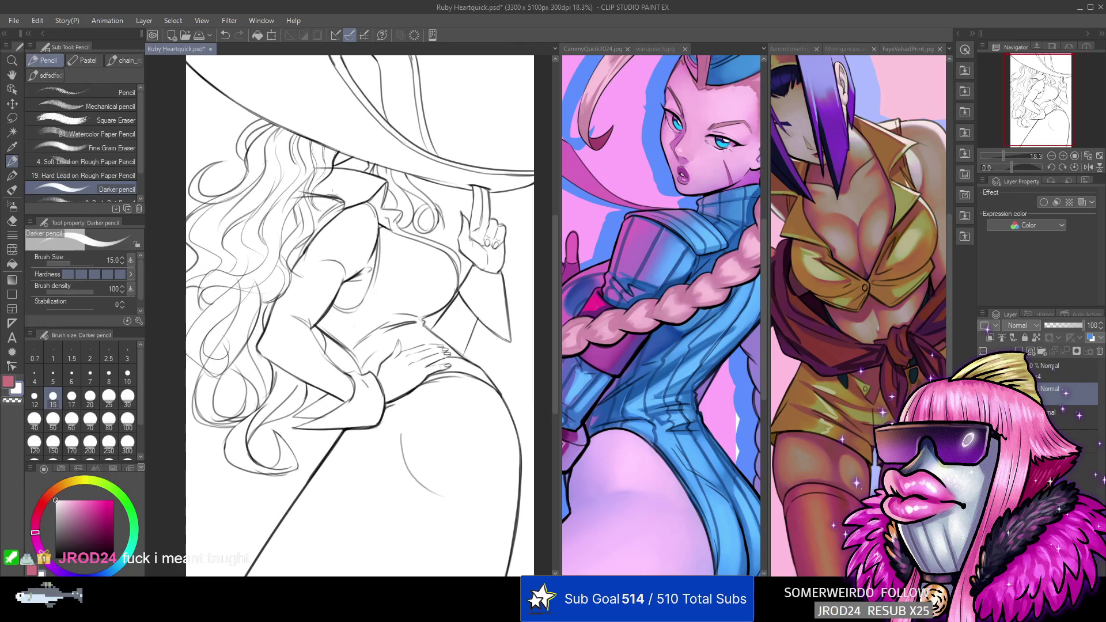
# - Add a new raster layer between the white fill and the line art, undoing the wrong layer type
pyautogui.click(1029, 351)
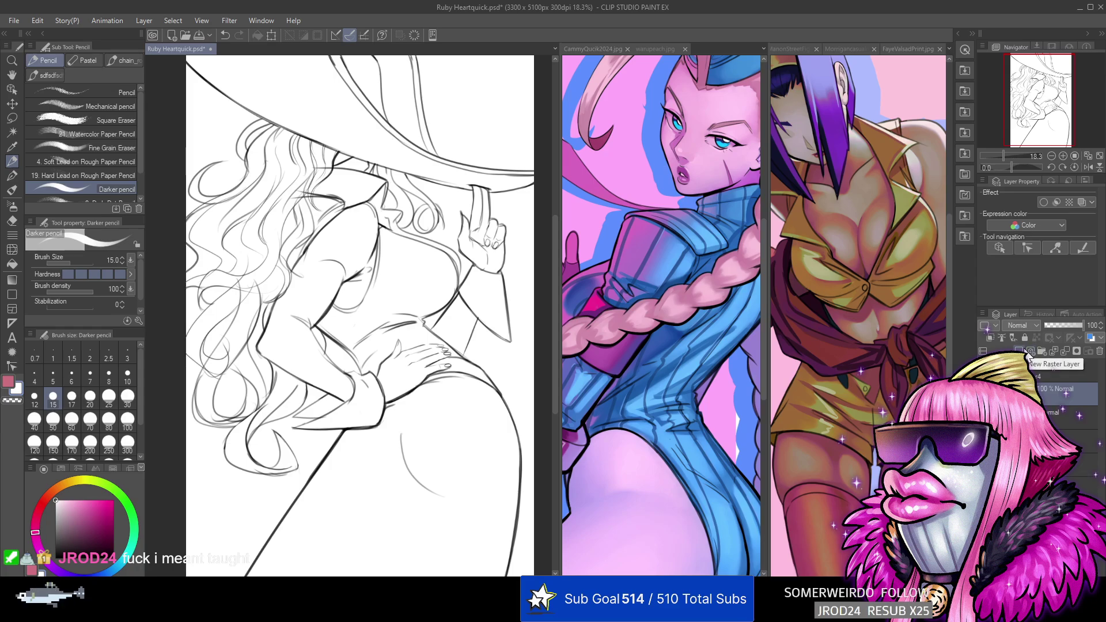
pyautogui.click(228, 36)
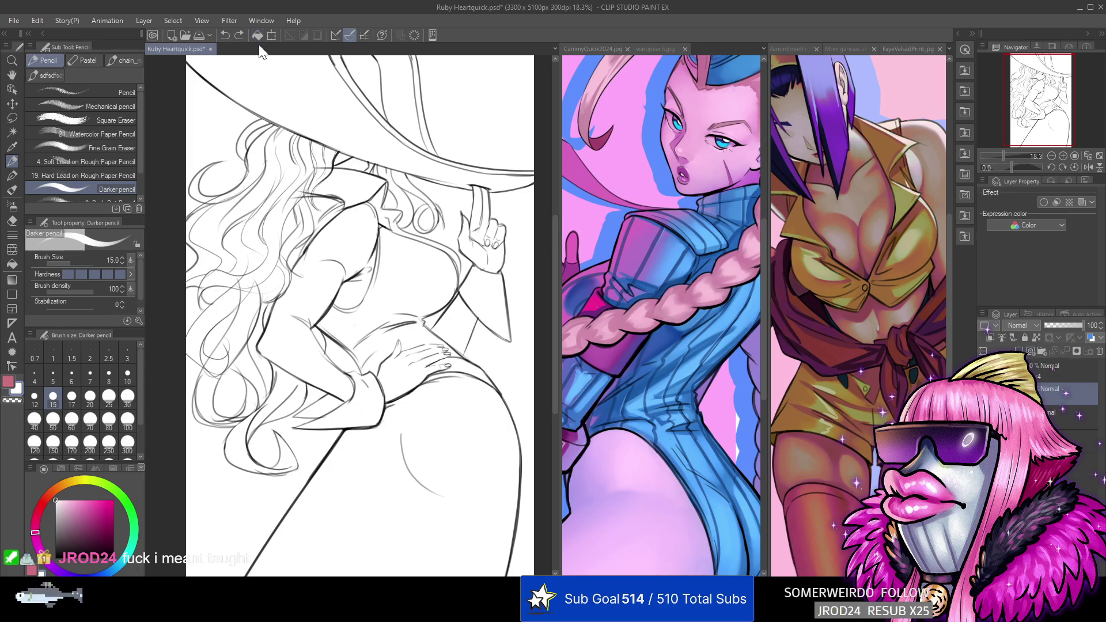
pyautogui.click(1019, 350)
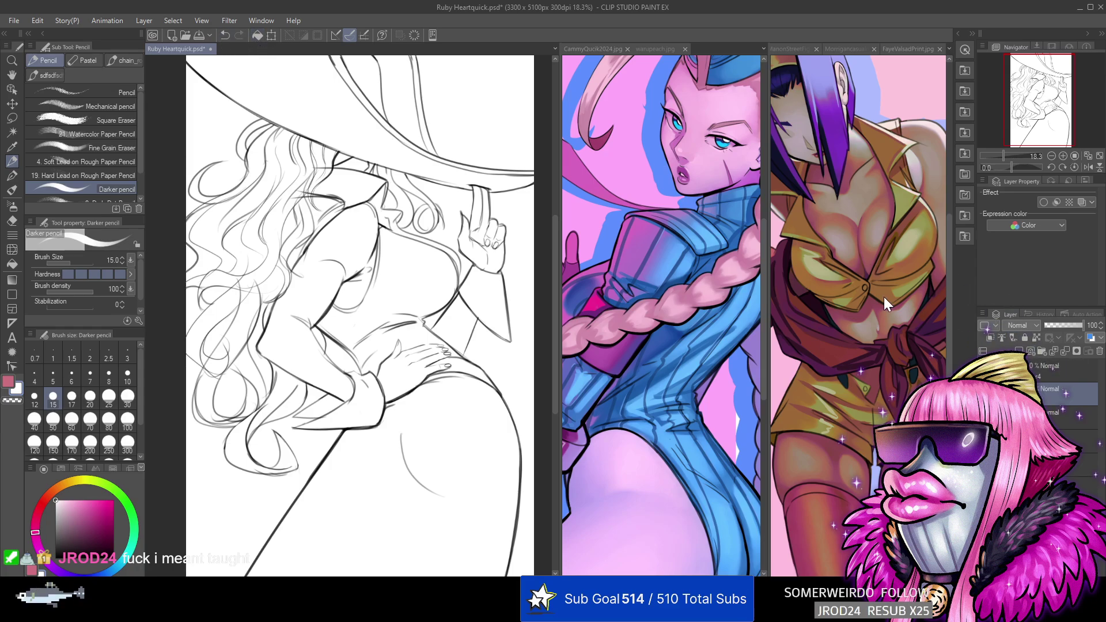
# - Block in the upper hair in muted red with the square 2 brush at size 221.4, undoing the stroke that crosses the hat brim
pyautogui.click(14, 190)
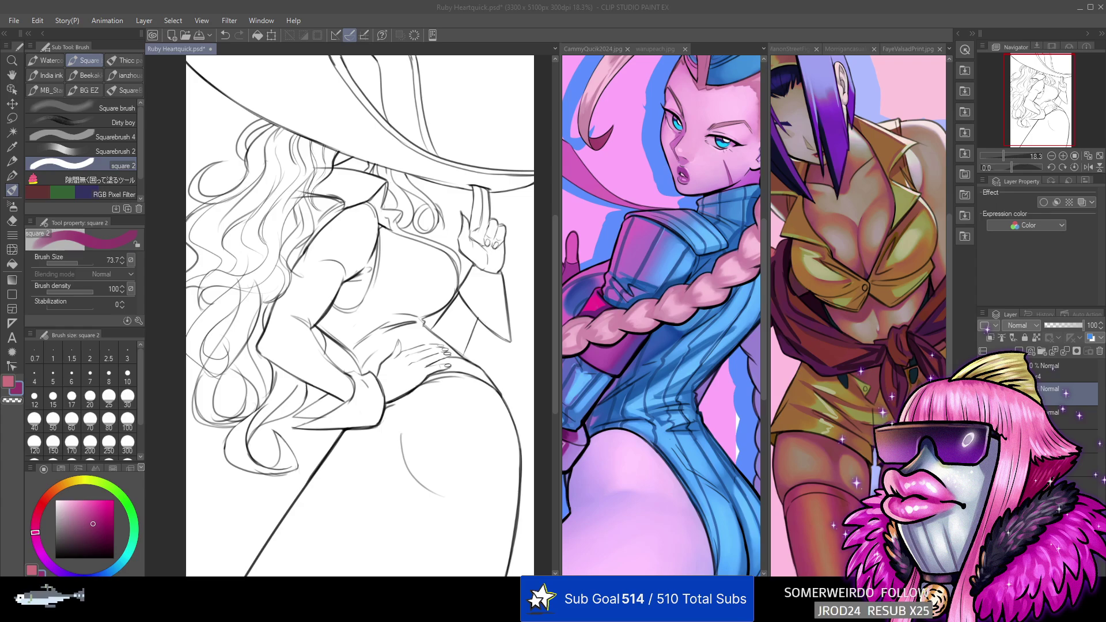
pyautogui.moveTo(58, 488)
pyautogui.mouseDown()
pyautogui.moveTo(48, 495)
pyautogui.moveTo(79, 513)
pyautogui.mouseUp()
pyautogui.click(84, 511)
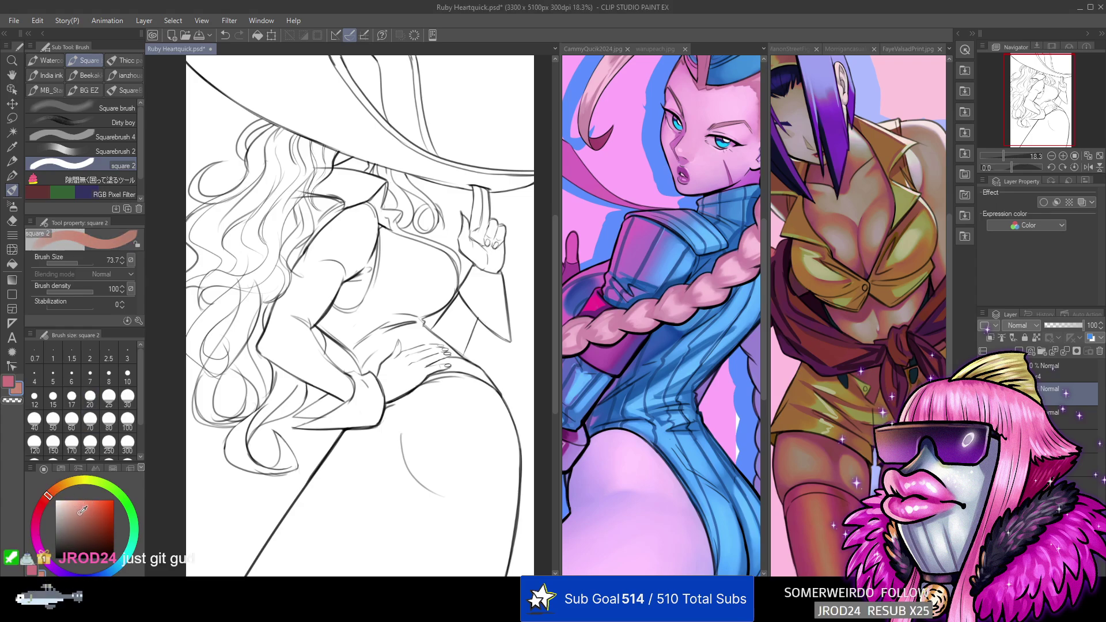
pyautogui.moveTo(78, 261); pyautogui.dragTo(83, 265)
pyautogui.moveTo(303, 211)
pyautogui.mouseDown()
pyautogui.moveTo(314, 156)
pyautogui.moveTo(300, 195)
pyautogui.moveTo(306, 151)
pyautogui.moveTo(262, 221)
pyautogui.moveTo(215, 230)
pyautogui.moveTo(285, 137)
pyautogui.moveTo(259, 141)
pyautogui.mouseUp()
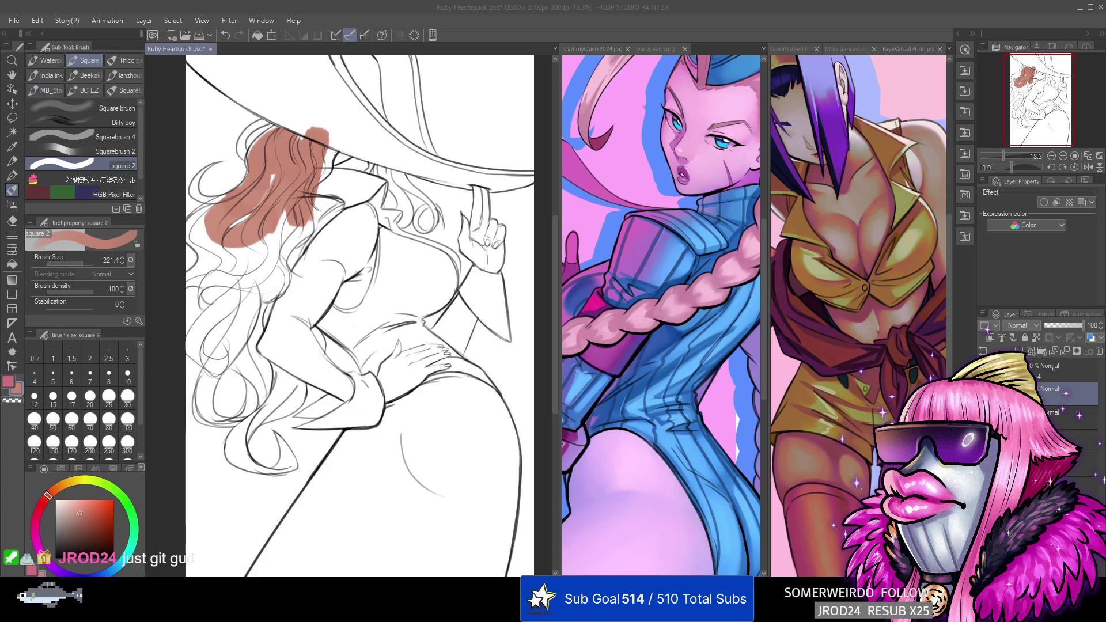
pyautogui.moveTo(269, 153)
pyautogui.mouseDown()
pyautogui.moveTo(256, 160)
pyautogui.moveTo(289, 122)
pyautogui.mouseUp()
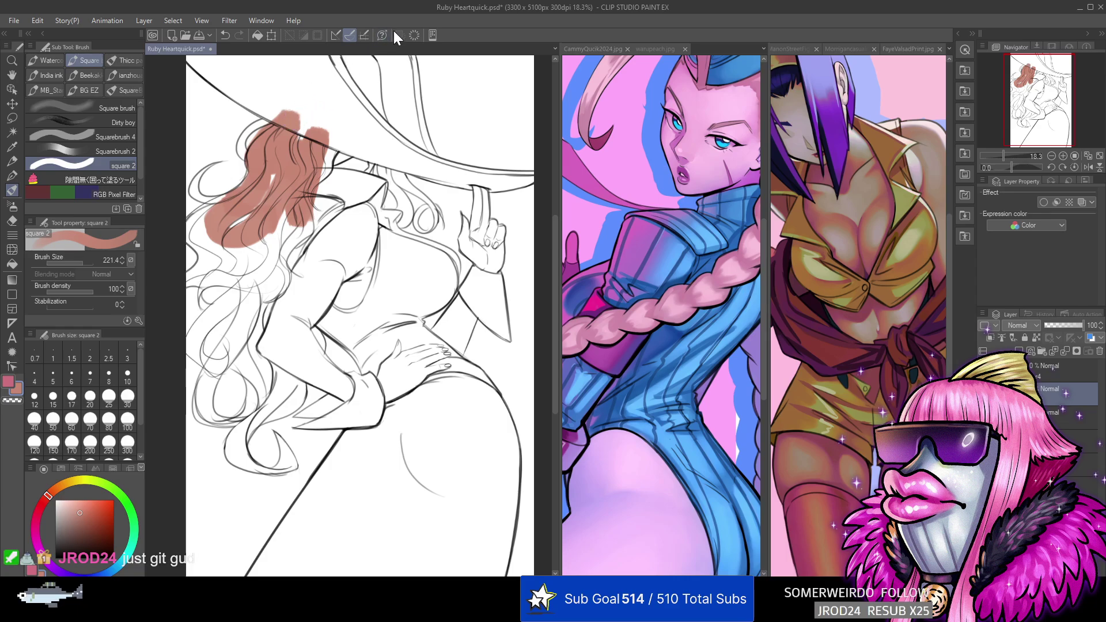
pyautogui.hotkey('ctrl', 'z')
# - Set the G-pen to size 173.4 and colour the uppermost outer curls beneath the hat brim in muted red
pyautogui.click(12, 175)
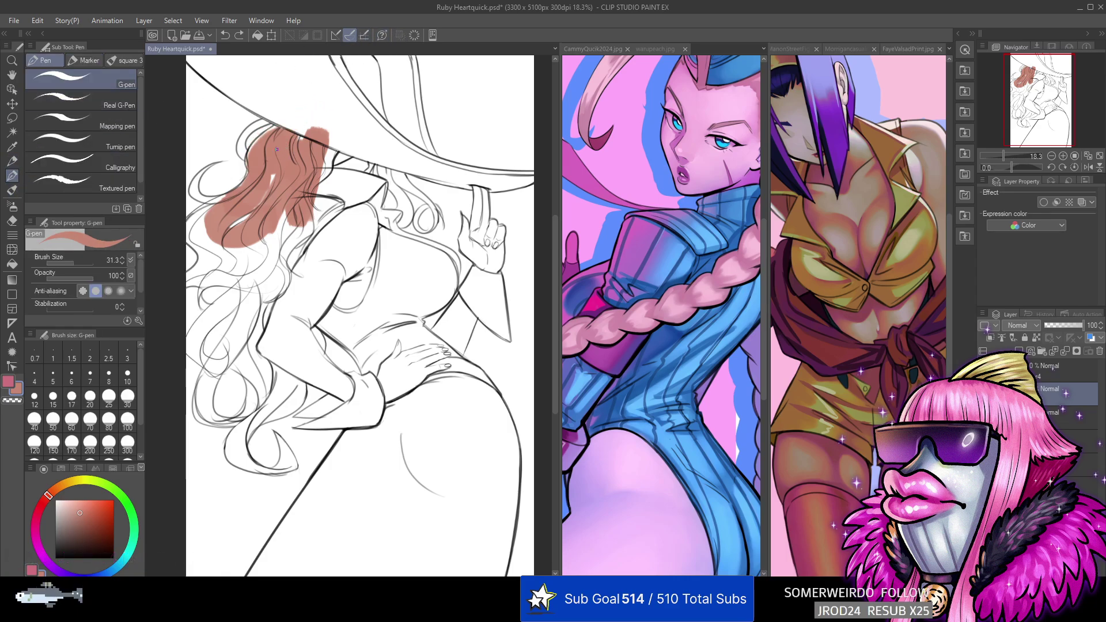
pyautogui.moveTo(78, 263); pyautogui.dragTo(82, 263)
pyautogui.moveTo(254, 166); pyautogui.dragTo(283, 122)
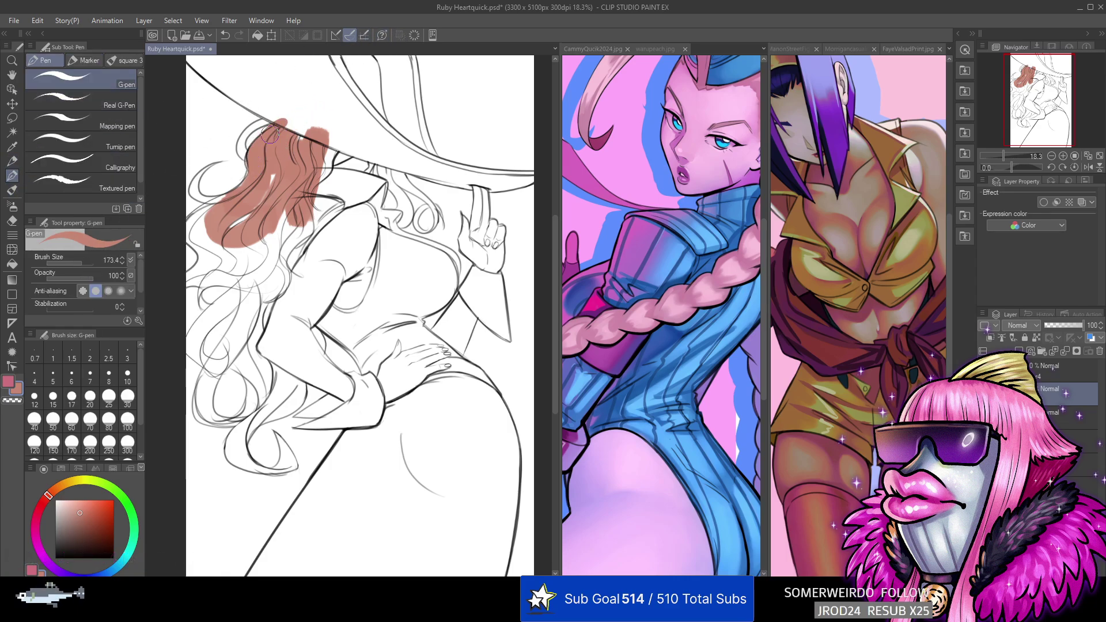
pyautogui.moveTo(245, 156)
pyautogui.mouseDown()
pyautogui.moveTo(270, 116)
pyautogui.moveTo(259, 123)
pyautogui.moveTo(278, 118)
pyautogui.moveTo(246, 155)
pyautogui.moveTo(249, 131)
pyautogui.moveTo(246, 150)
pyautogui.moveTo(256, 128)
pyautogui.moveTo(284, 130)
pyautogui.mouseUp()
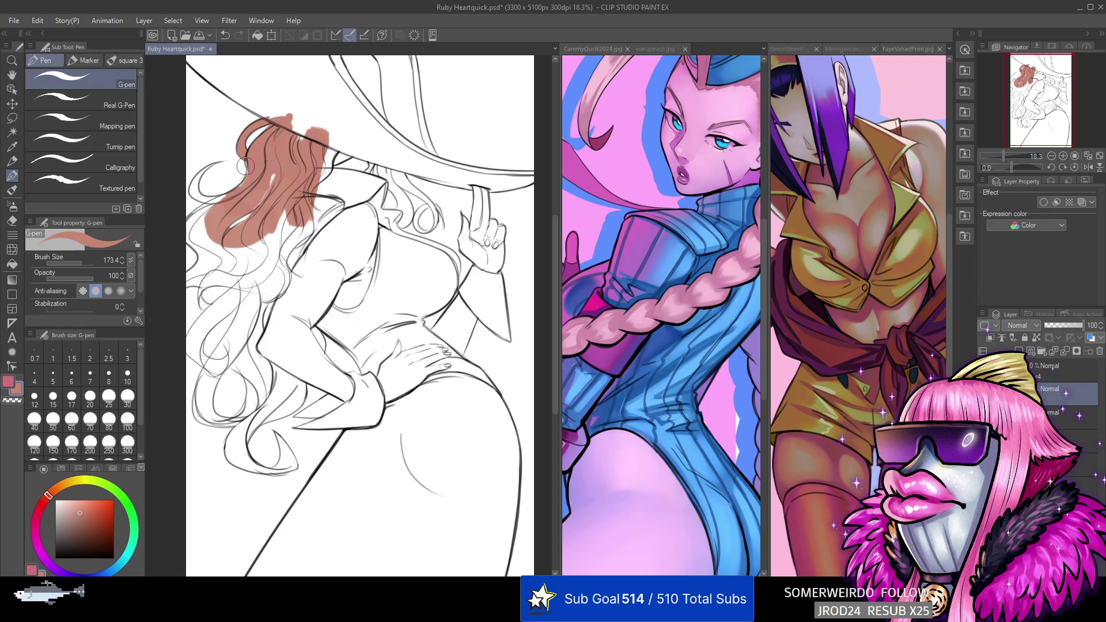
# - Extend the muted red across the outer hair waves to the canvas edge, trimming the shapes with the transparent colour
pyautogui.moveTo(195, 197)
pyautogui.mouseDown()
pyautogui.moveTo(219, 162)
pyautogui.moveTo(193, 186)
pyautogui.moveTo(203, 198)
pyautogui.moveTo(191, 189)
pyautogui.moveTo(244, 191)
pyautogui.moveTo(197, 182)
pyautogui.moveTo(202, 197)
pyautogui.moveTo(222, 200)
pyautogui.moveTo(209, 167)
pyautogui.moveTo(227, 161)
pyautogui.moveTo(202, 157)
pyautogui.mouseUp()
pyautogui.press('c')
pyautogui.press('c')
pyautogui.moveTo(221, 200)
pyautogui.mouseDown()
pyautogui.moveTo(183, 234)
pyautogui.moveTo(200, 219)
pyautogui.moveTo(189, 238)
pyautogui.moveTo(203, 256)
pyautogui.moveTo(188, 274)
pyautogui.moveTo(201, 267)
pyautogui.moveTo(192, 270)
pyautogui.moveTo(212, 219)
pyautogui.moveTo(229, 273)
pyautogui.mouseUp()
pyautogui.moveTo(223, 231)
pyautogui.mouseDown()
pyautogui.moveTo(250, 227)
pyautogui.moveTo(251, 193)
pyautogui.moveTo(234, 192)
pyautogui.moveTo(217, 225)
pyautogui.mouseUp()
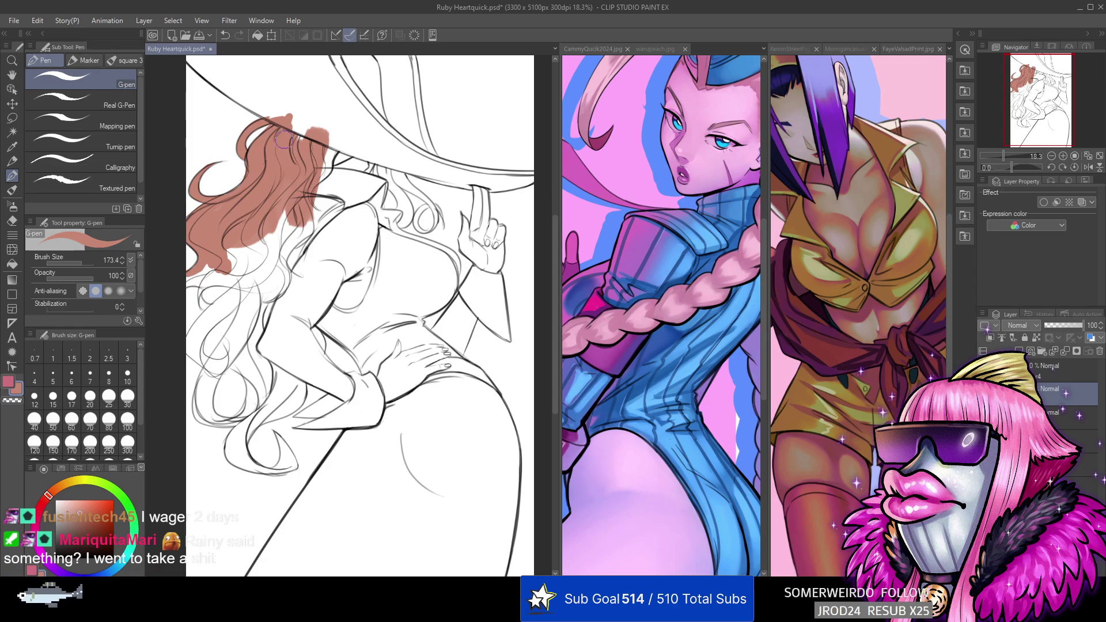
# - Fill the hair beside the collar and shoulder with muted red and clean its edge with the transparent colour
pyautogui.moveTo(324, 169)
pyautogui.mouseDown()
pyautogui.moveTo(334, 153)
pyautogui.moveTo(318, 177)
pyautogui.mouseUp()
pyautogui.moveTo(305, 202)
pyautogui.mouseDown()
pyautogui.moveTo(302, 236)
pyautogui.moveTo(316, 217)
pyautogui.mouseUp()
pyautogui.press('c')
pyautogui.press('c')
pyautogui.press('c')
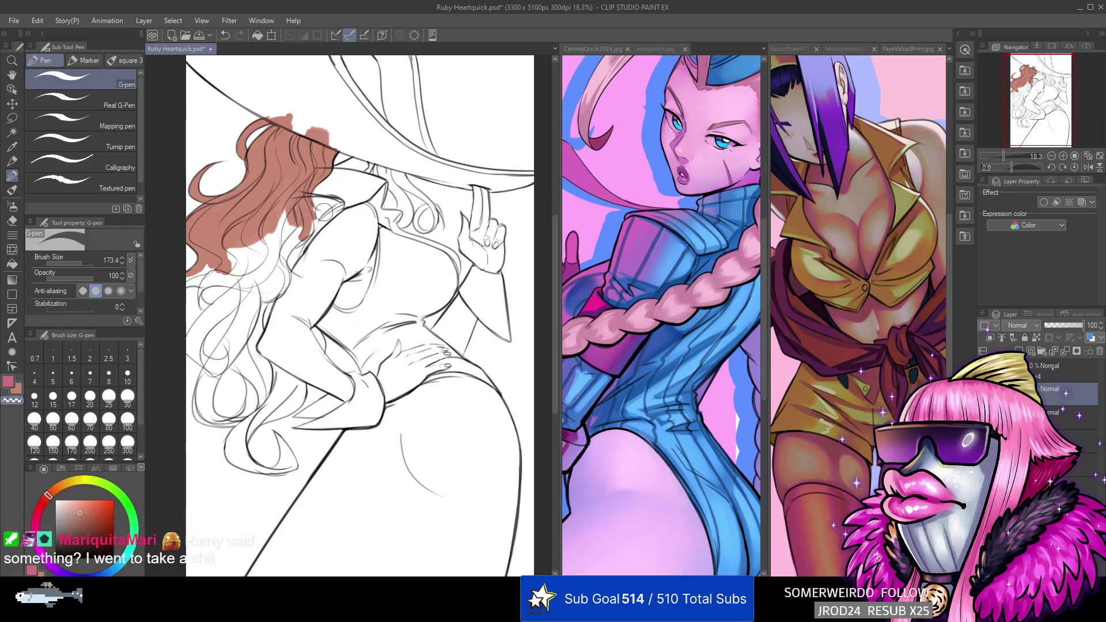
pyautogui.press('c')
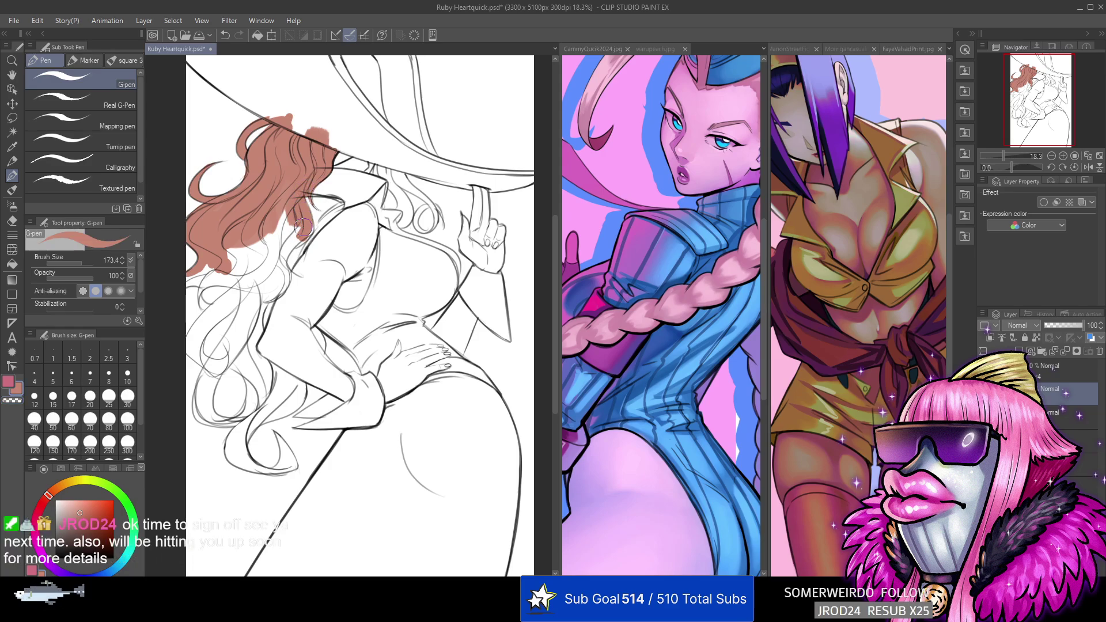
# - Colour the mid-length hair behind the upper arm and the outer lock below it, undoing one stroke
pyautogui.moveTo(304, 235)
pyautogui.mouseDown()
pyautogui.moveTo(280, 264)
pyautogui.moveTo(277, 201)
pyautogui.moveTo(247, 258)
pyautogui.moveTo(224, 275)
pyautogui.moveTo(229, 245)
pyautogui.moveTo(183, 283)
pyautogui.moveTo(211, 278)
pyautogui.moveTo(199, 290)
pyautogui.moveTo(209, 280)
pyautogui.moveTo(213, 312)
pyautogui.moveTo(199, 301)
pyautogui.moveTo(216, 295)
pyautogui.moveTo(202, 291)
pyautogui.moveTo(225, 276)
pyautogui.moveTo(210, 263)
pyautogui.moveTo(237, 264)
pyautogui.moveTo(212, 276)
pyautogui.moveTo(243, 285)
pyautogui.moveTo(214, 278)
pyautogui.moveTo(241, 258)
pyautogui.moveTo(255, 283)
pyautogui.moveTo(301, 231)
pyautogui.moveTo(281, 266)
pyautogui.mouseUp()
pyautogui.hotkey('ctrl', 'z')
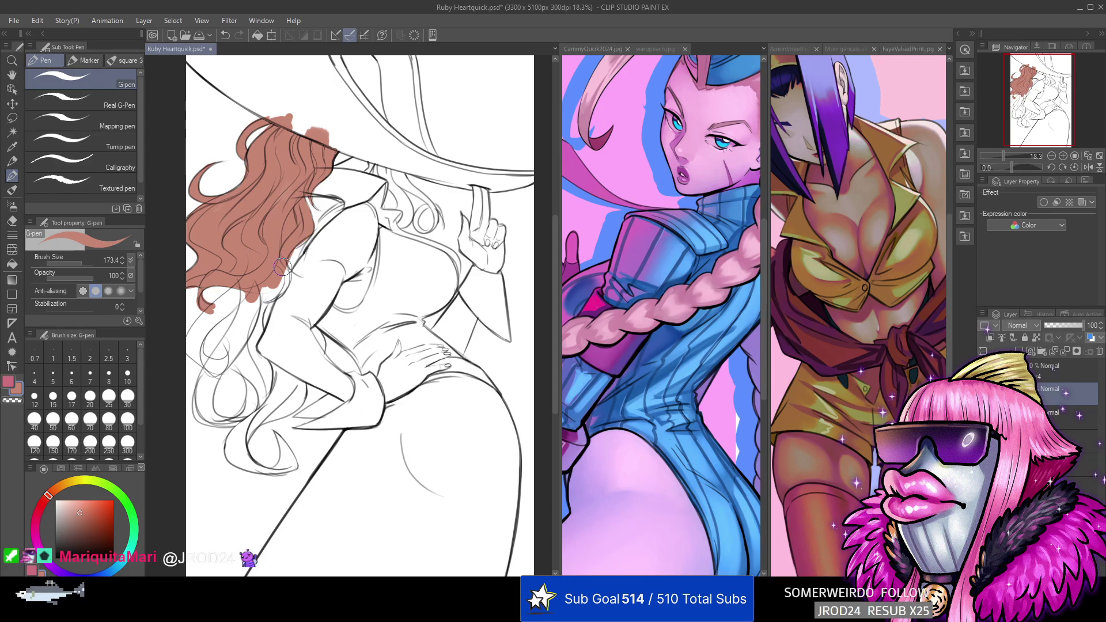
pyautogui.moveTo(199, 344)
pyautogui.mouseDown()
pyautogui.moveTo(215, 306)
pyautogui.moveTo(187, 348)
pyautogui.moveTo(243, 281)
pyautogui.mouseUp()
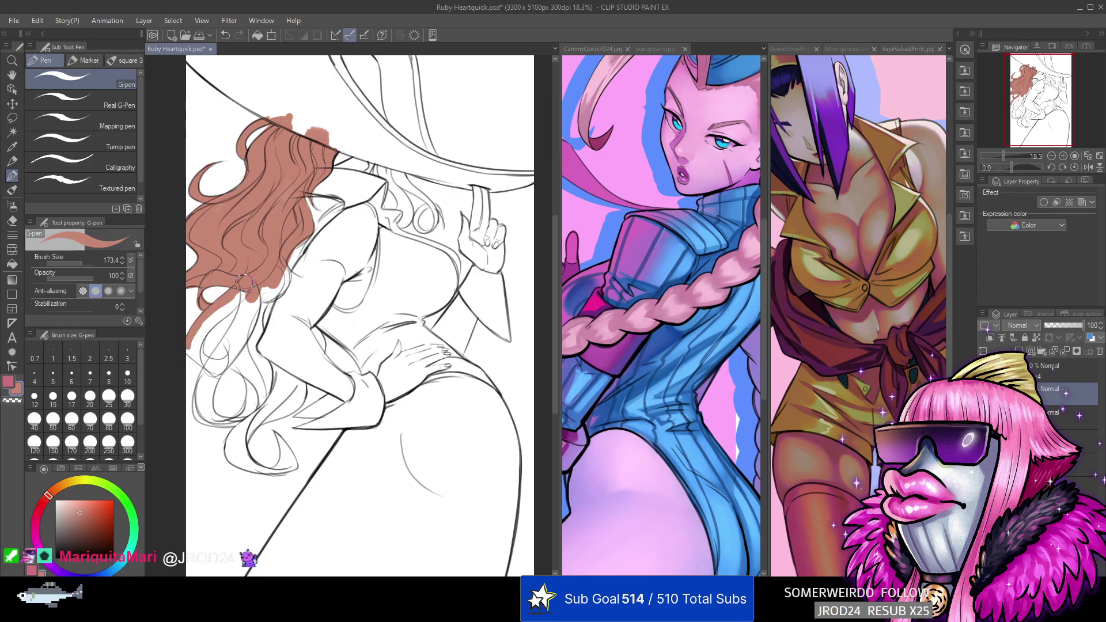
pyautogui.moveTo(191, 348)
pyautogui.mouseDown()
pyautogui.moveTo(217, 375)
pyautogui.moveTo(189, 348)
pyautogui.moveTo(218, 374)
pyautogui.moveTo(193, 344)
pyautogui.moveTo(258, 281)
pyautogui.mouseUp()
# - Block in the long lower locks down behind the elbow in muted red, undoing a stroke and switching to the transparent colour for cleanup
pyautogui.moveTo(202, 336)
pyautogui.mouseDown()
pyautogui.moveTo(222, 372)
pyautogui.moveTo(202, 338)
pyautogui.moveTo(206, 360)
pyautogui.moveTo(224, 367)
pyautogui.moveTo(208, 358)
pyautogui.moveTo(230, 339)
pyautogui.moveTo(209, 360)
pyautogui.moveTo(247, 298)
pyautogui.moveTo(239, 332)
pyautogui.moveTo(252, 289)
pyautogui.moveTo(255, 333)
pyautogui.moveTo(307, 231)
pyautogui.moveTo(255, 328)
pyautogui.moveTo(258, 360)
pyautogui.moveTo(249, 335)
pyautogui.moveTo(263, 372)
pyautogui.moveTo(266, 354)
pyautogui.moveTo(269, 402)
pyautogui.moveTo(277, 354)
pyautogui.moveTo(296, 392)
pyautogui.moveTo(300, 380)
pyautogui.moveTo(268, 420)
pyautogui.moveTo(242, 418)
pyautogui.moveTo(245, 377)
pyautogui.moveTo(253, 392)
pyautogui.moveTo(251, 412)
pyautogui.moveTo(231, 348)
pyautogui.moveTo(209, 379)
pyautogui.moveTo(247, 329)
pyautogui.moveTo(200, 386)
pyautogui.moveTo(206, 422)
pyautogui.moveTo(198, 418)
pyautogui.moveTo(217, 398)
pyautogui.moveTo(212, 376)
pyautogui.mouseUp()
pyautogui.hotkey('ctrl', 'z')
pyautogui.moveTo(228, 419)
pyautogui.mouseDown()
pyautogui.moveTo(220, 413)
pyautogui.moveTo(243, 415)
pyautogui.moveTo(229, 422)
pyautogui.moveTo(230, 406)
pyautogui.mouseUp()
pyautogui.press('c')
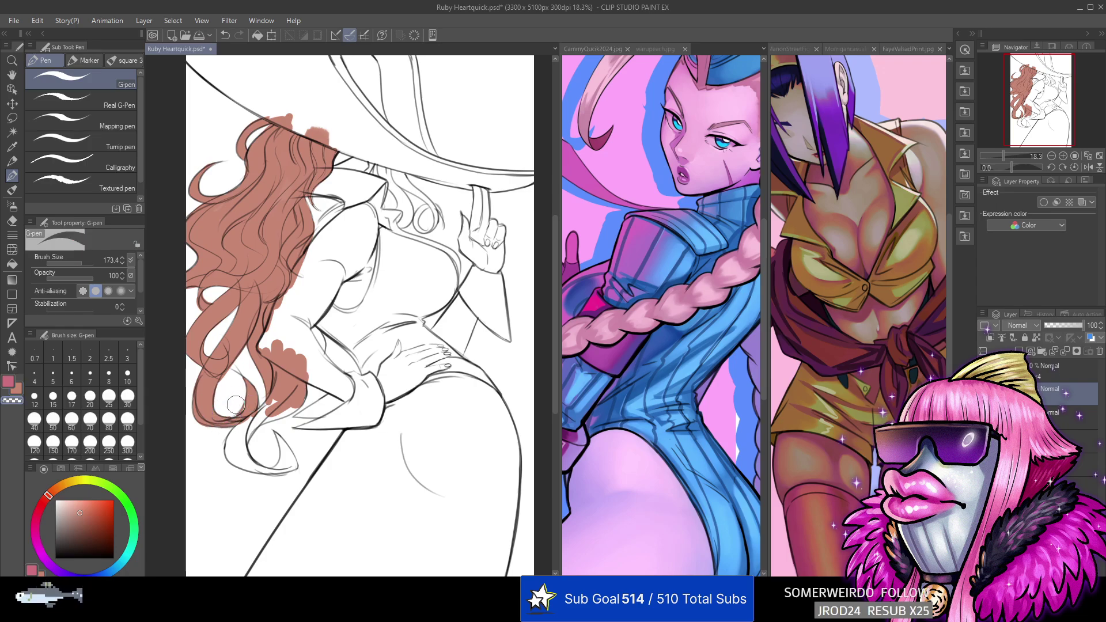
# - Pick the hair red from the canvas, fill the lowest locks and bottom curl, and trim their edges with the transparent colour
pyautogui.keyDown('alt'); pyautogui.click(254, 395); pyautogui.keyUp('alt')
pyautogui.moveTo(255, 415)
pyautogui.mouseDown()
pyautogui.moveTo(243, 430)
pyautogui.moveTo(249, 422)
pyautogui.mouseUp()
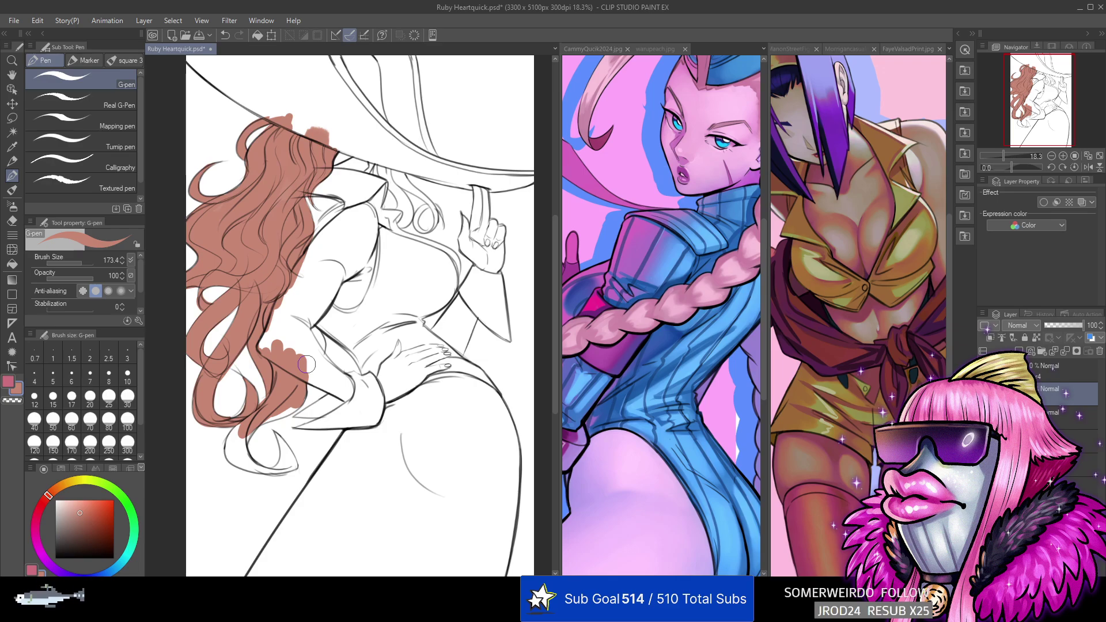
pyautogui.moveTo(245, 430)
pyautogui.mouseDown()
pyautogui.moveTo(302, 396)
pyautogui.moveTo(231, 448)
pyautogui.mouseUp()
pyautogui.moveTo(233, 448)
pyautogui.mouseDown()
pyautogui.moveTo(242, 444)
pyautogui.moveTo(239, 461)
pyautogui.mouseUp()
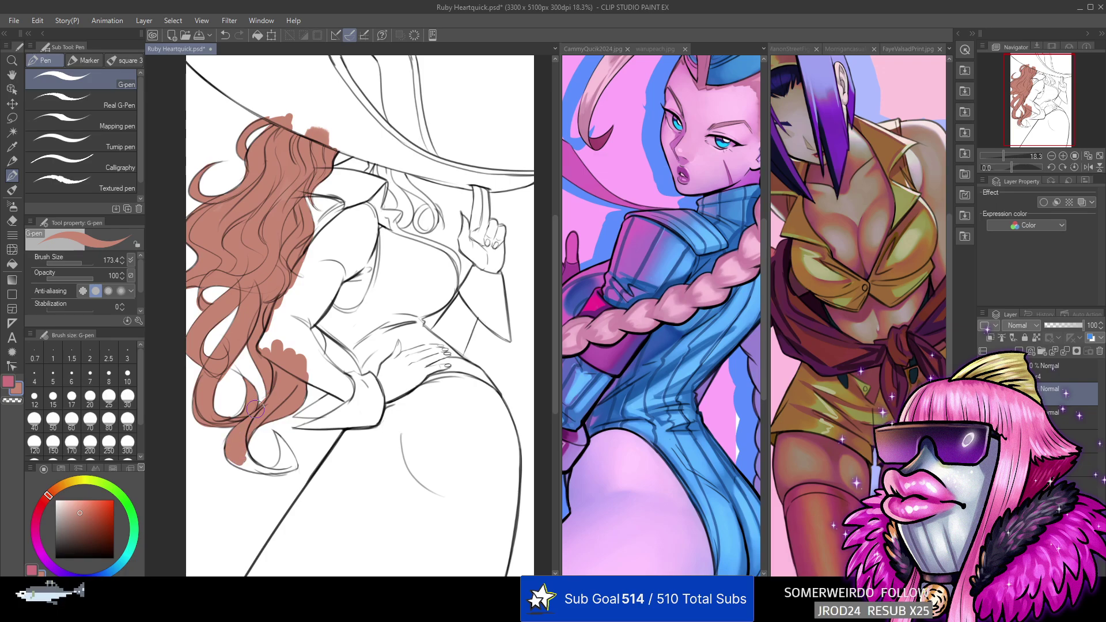
pyautogui.moveTo(255, 409)
pyautogui.mouseDown()
pyautogui.moveTo(230, 454)
pyautogui.moveTo(270, 470)
pyautogui.moveTo(290, 462)
pyautogui.moveTo(272, 469)
pyautogui.moveTo(276, 437)
pyautogui.moveTo(285, 454)
pyautogui.moveTo(278, 469)
pyautogui.moveTo(291, 456)
pyautogui.moveTo(293, 467)
pyautogui.moveTo(260, 475)
pyautogui.moveTo(310, 458)
pyautogui.moveTo(233, 468)
pyautogui.moveTo(303, 384)
pyautogui.moveTo(218, 463)
pyautogui.moveTo(295, 475)
pyautogui.moveTo(232, 475)
pyautogui.moveTo(275, 449)
pyautogui.moveTo(271, 428)
pyautogui.moveTo(288, 463)
pyautogui.mouseUp()
pyautogui.press('c')
pyautogui.press('c')
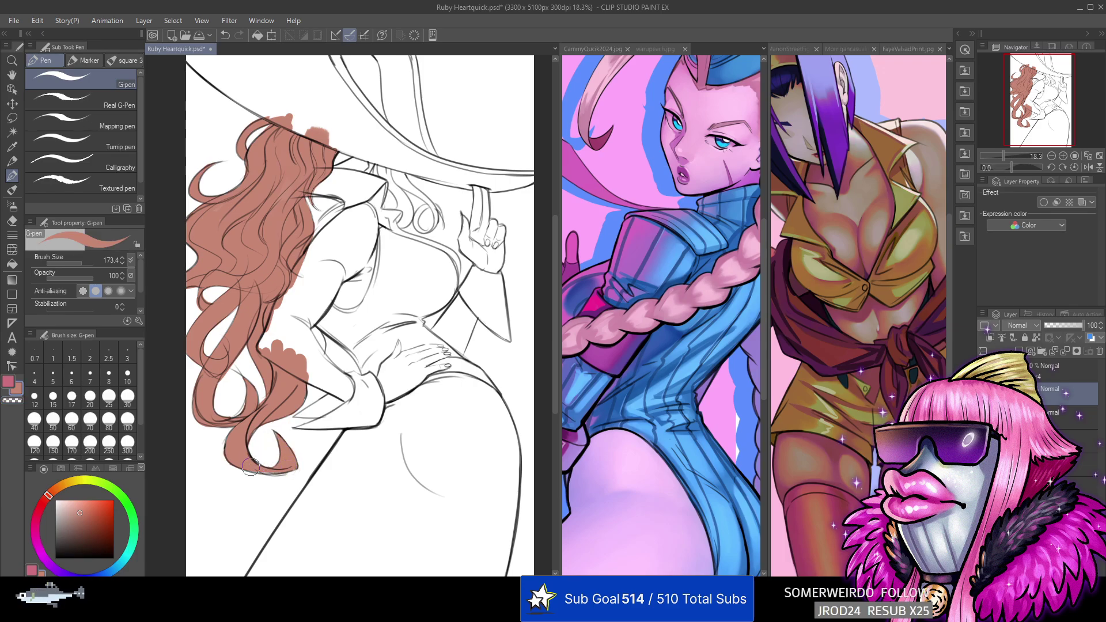